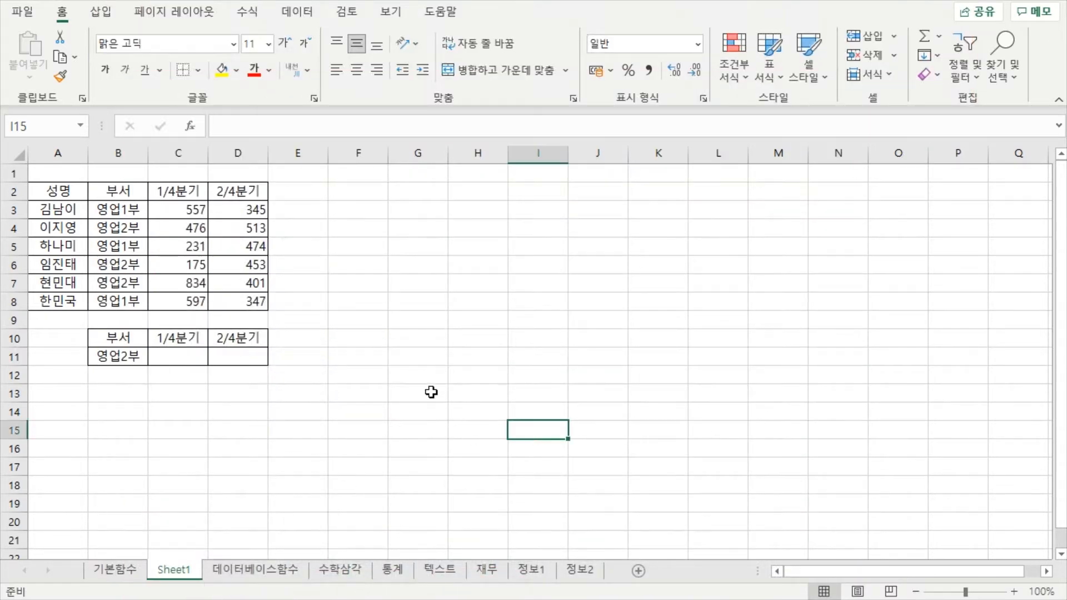
left_click(438, 358)
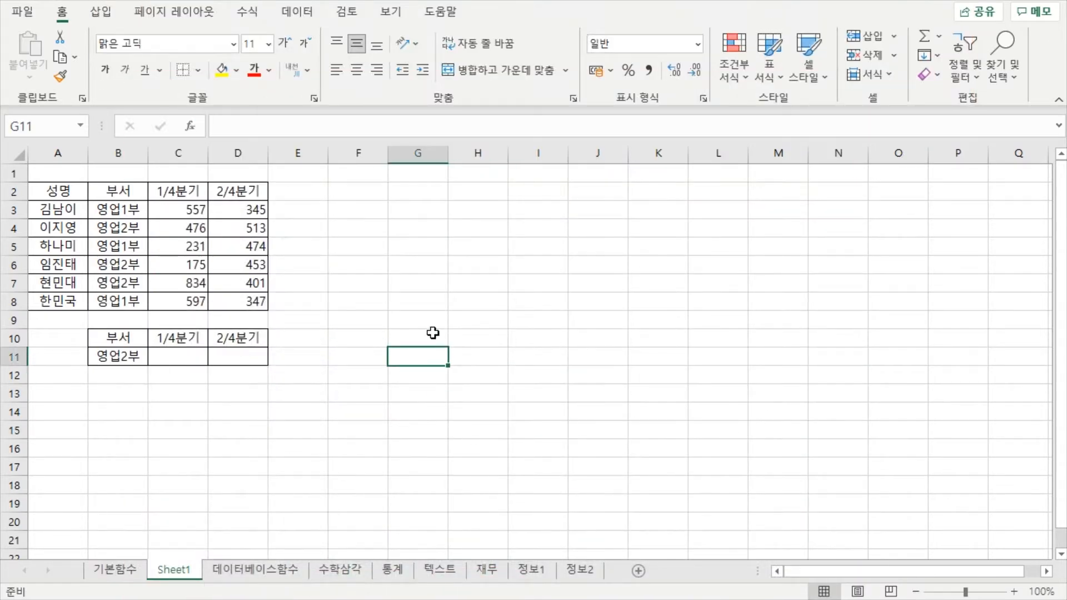
left_click(176, 356)
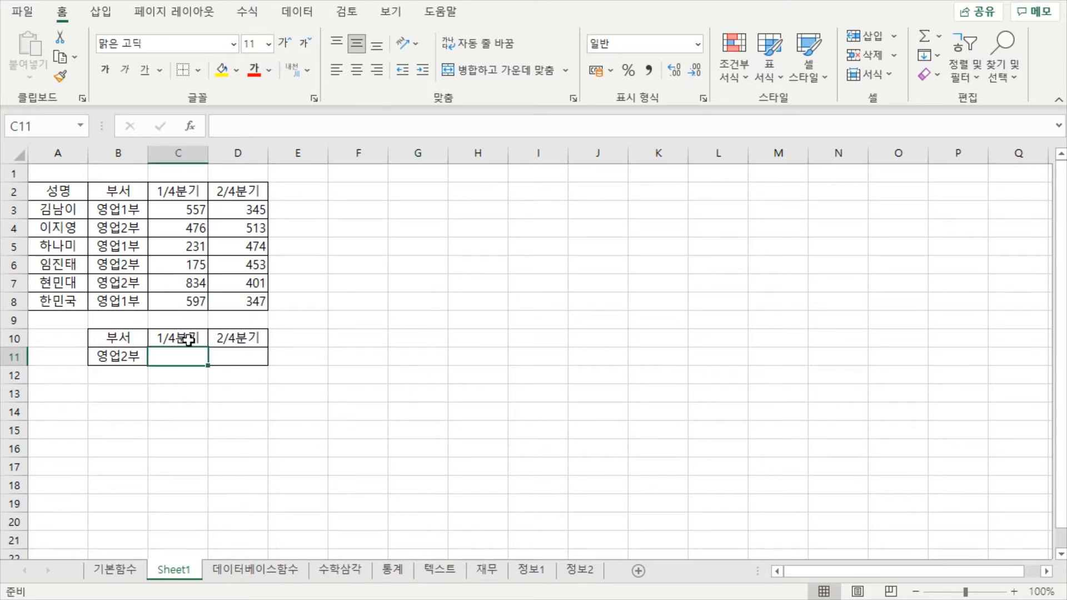
left_click(123, 353)
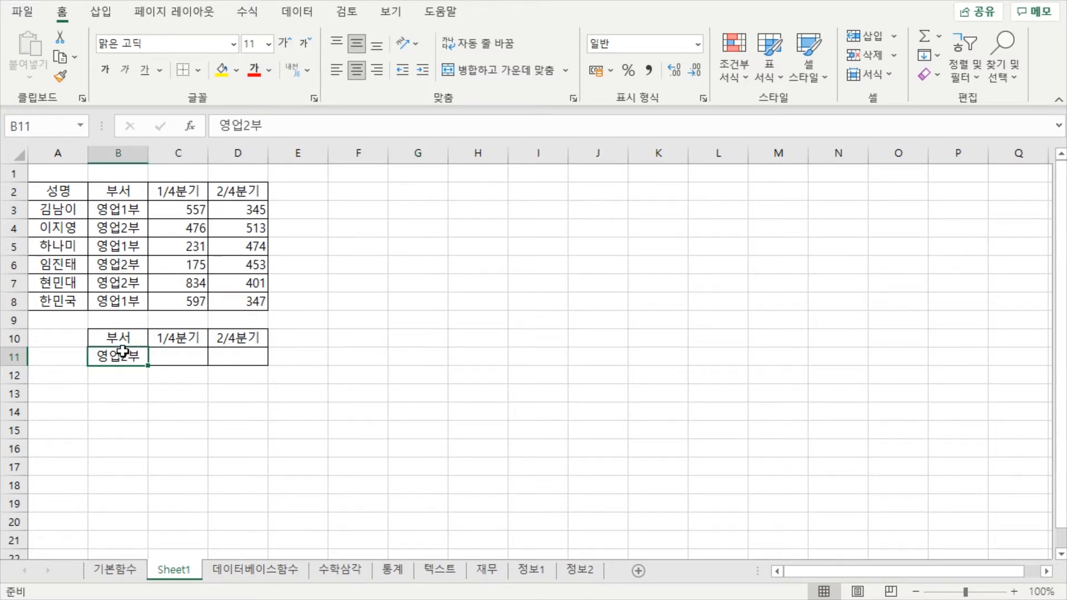
left_click_drag(124, 338, 120, 356)
left_click(169, 358)
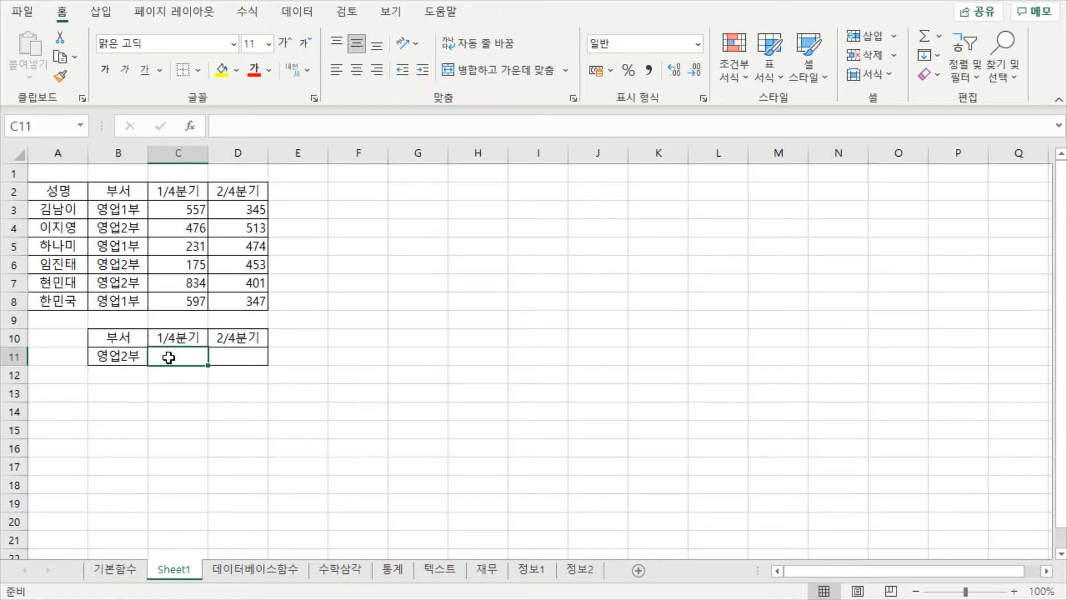
left_click(273, 343)
left_click(165, 337)
left_click(180, 358)
left_click(235, 361)
left_click(181, 357)
left_click(210, 360)
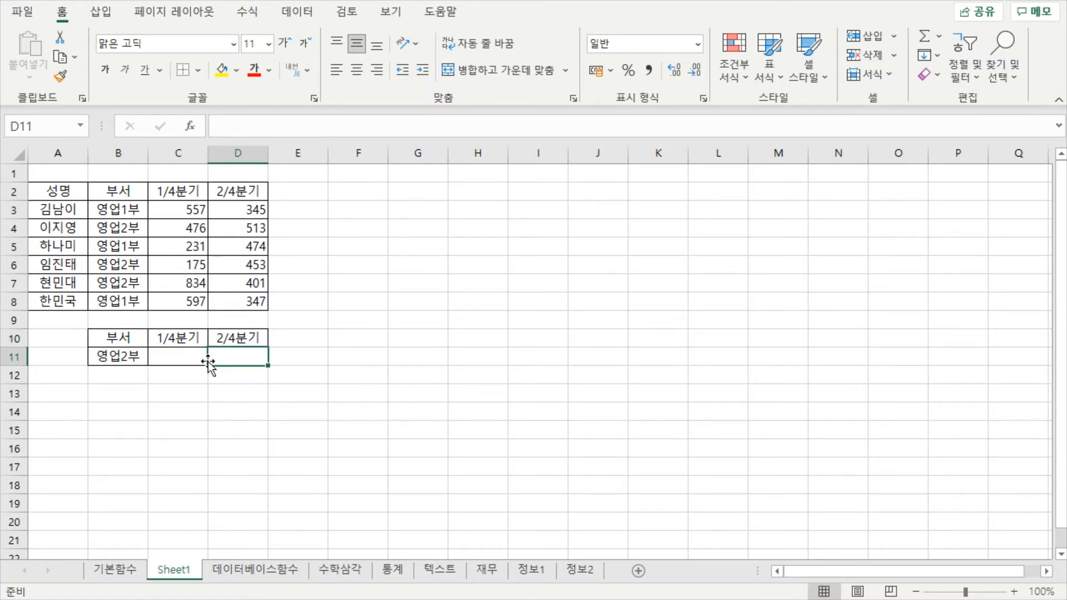
left_click(185, 356)
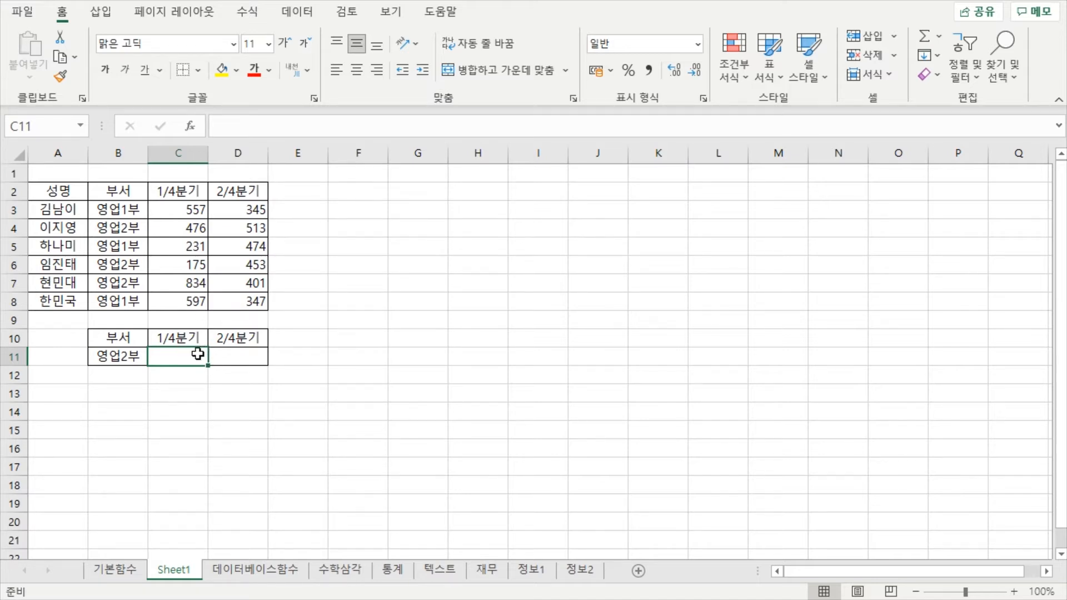
left_click(244, 363)
left_click(190, 360)
left_click(231, 362)
left_click(184, 360)
left_click(234, 364)
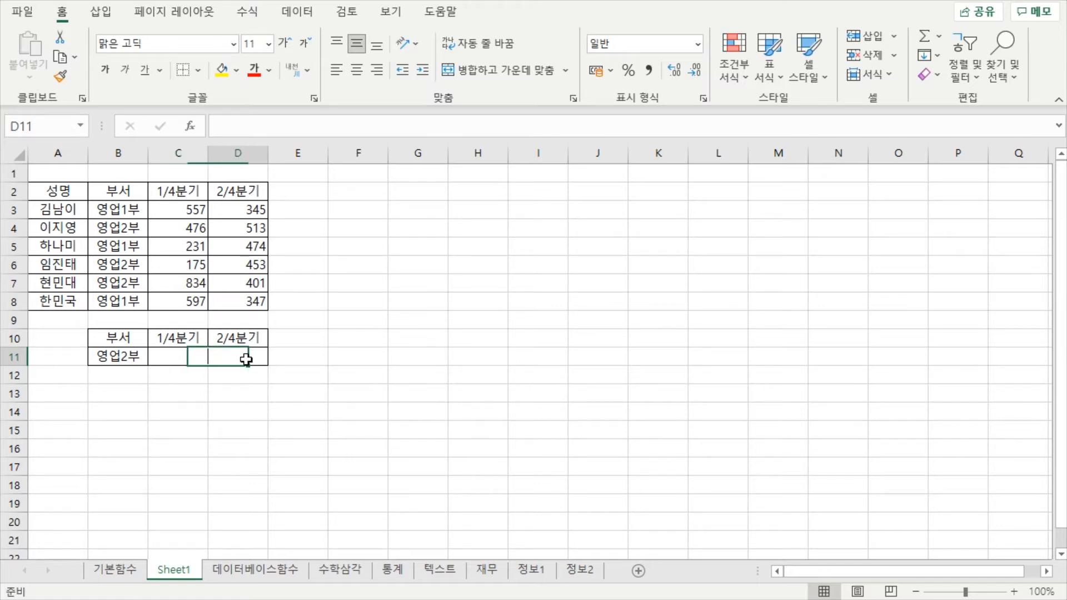
left_click(178, 356)
left_click(229, 356)
left_click(184, 356)
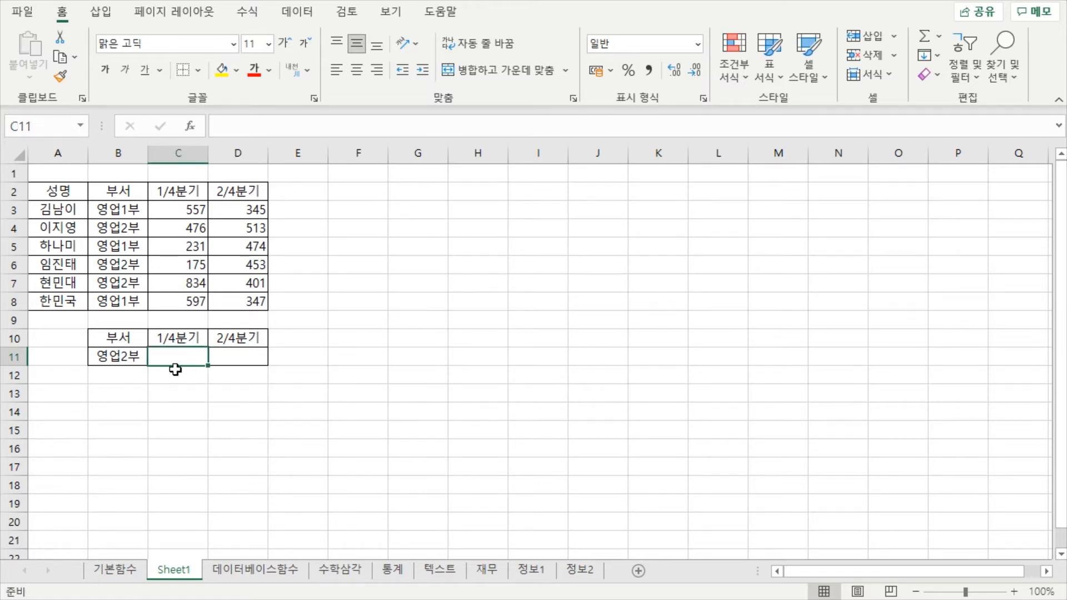
left_click(245, 360)
left_click(181, 359)
left_click(252, 387)
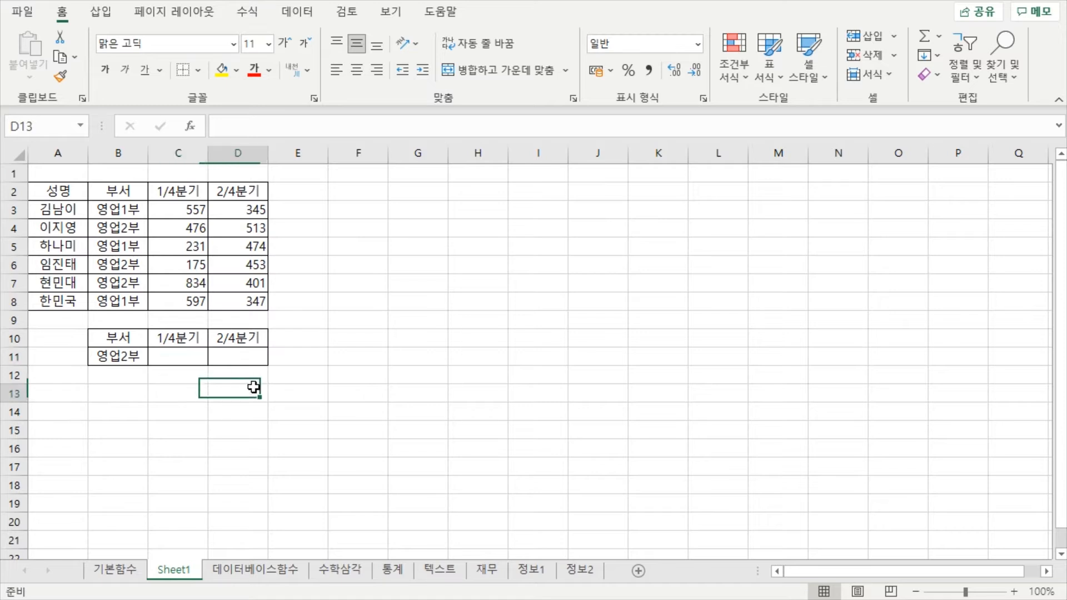
left_click(174, 355)
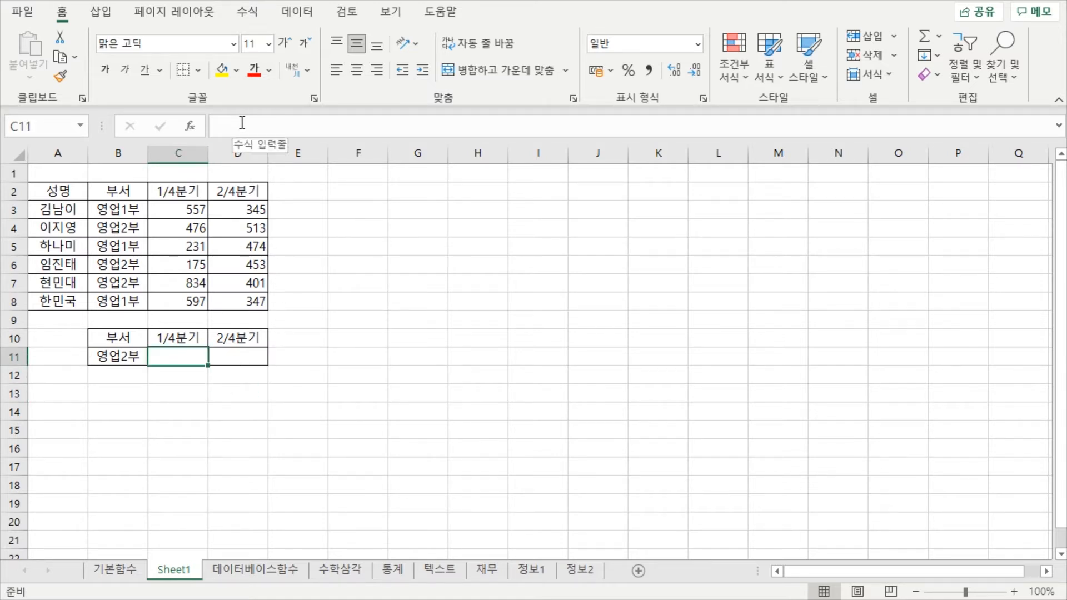
left_click(192, 386)
- Start a DSUM formula in C11 for the 영업2부 total of 1/4분기
left_click(184, 359)
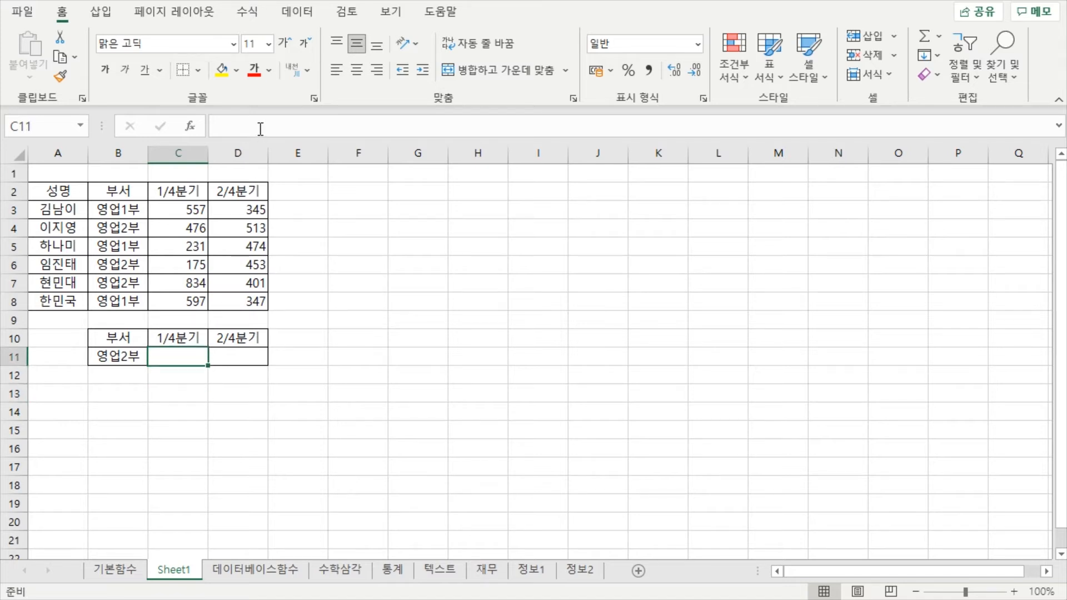
left_click(293, 123)
type("-=")
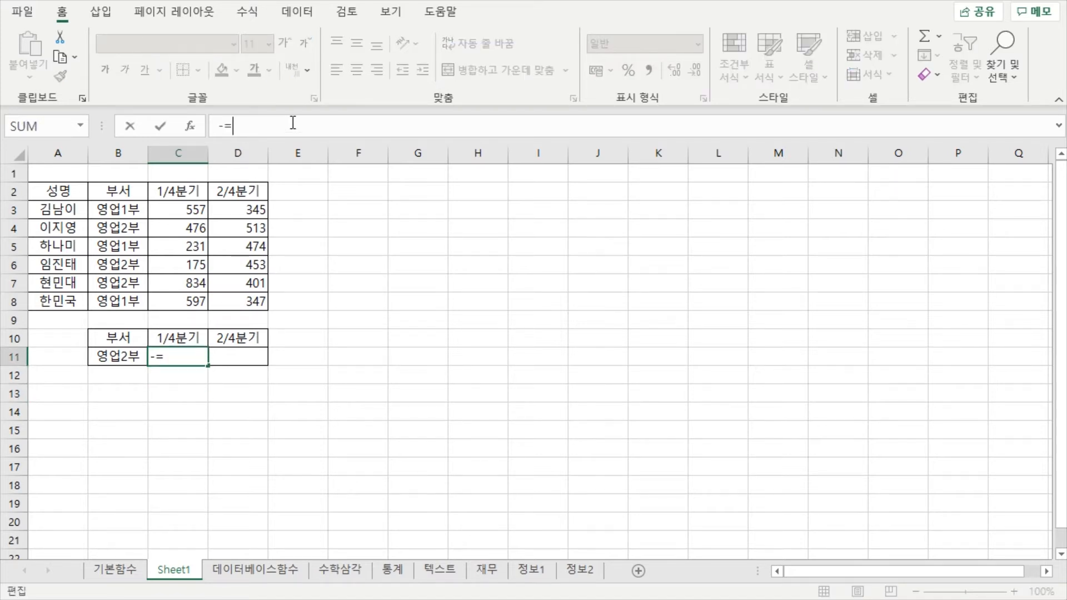
key("BackSpace")
key("BackSpace")
type("=ㅇㄴ")
key("BackSpace")
key("BackSpace")
type("dsum")
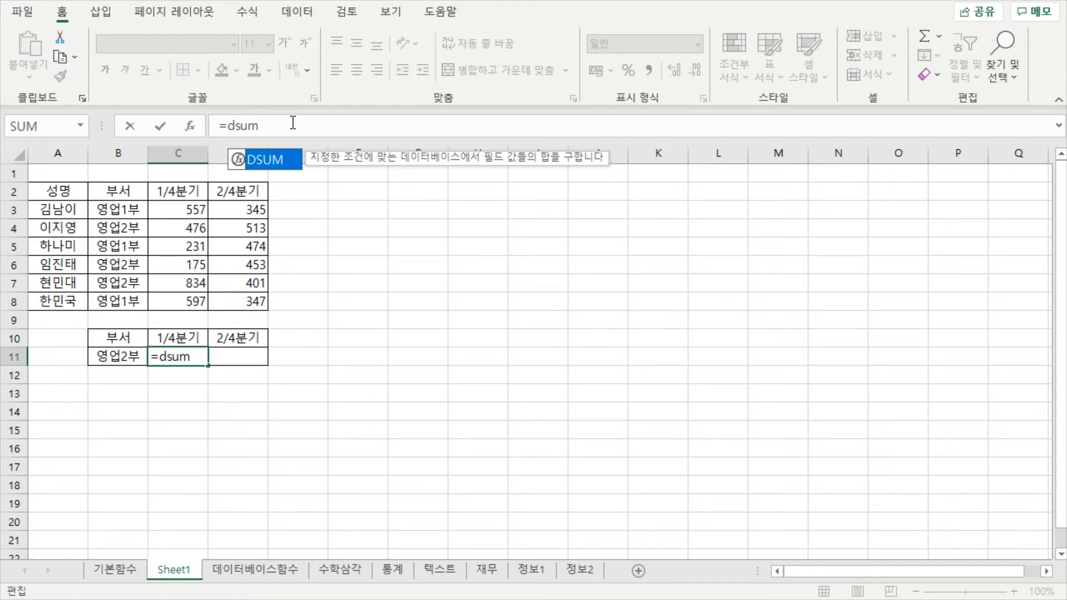
key("Tab")
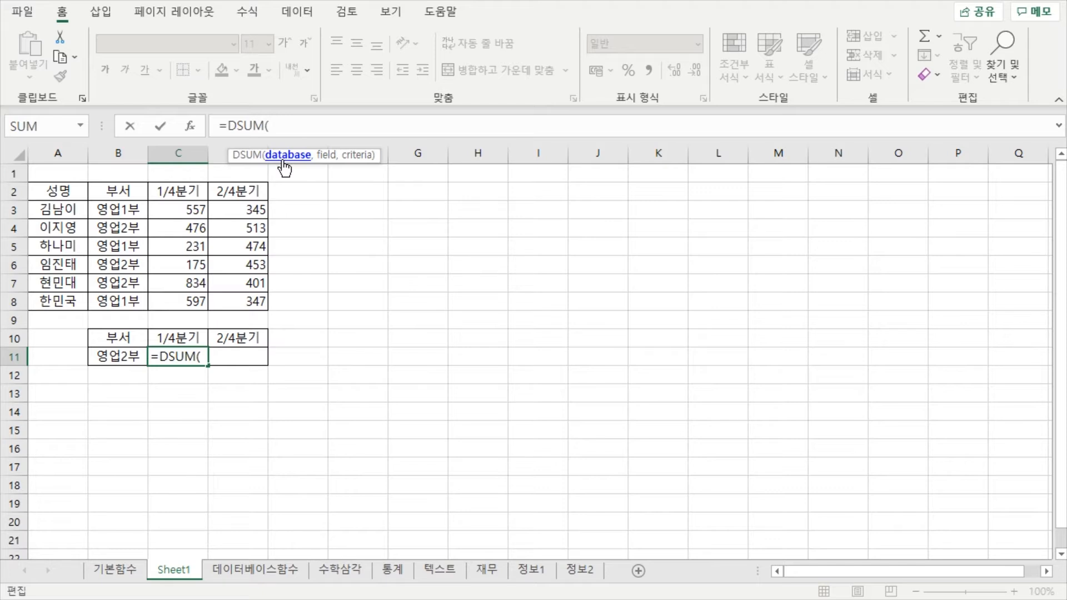
- Complete the DSUM formula in C11 with database A2:D8, field C2 and criteria B10:B11
left_click(65, 193)
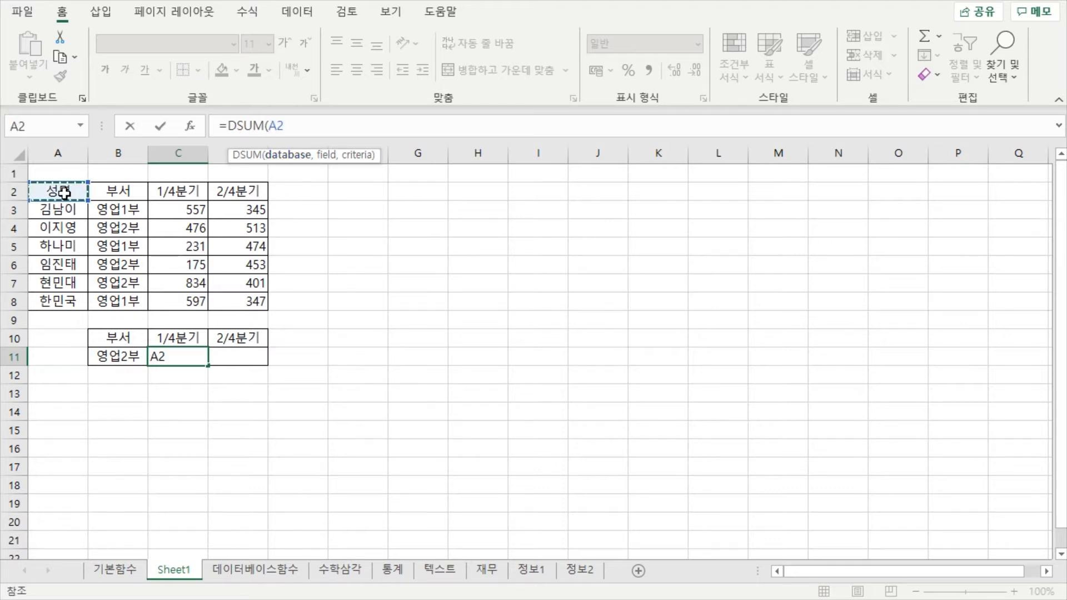
left_click_drag(64, 192, 232, 295)
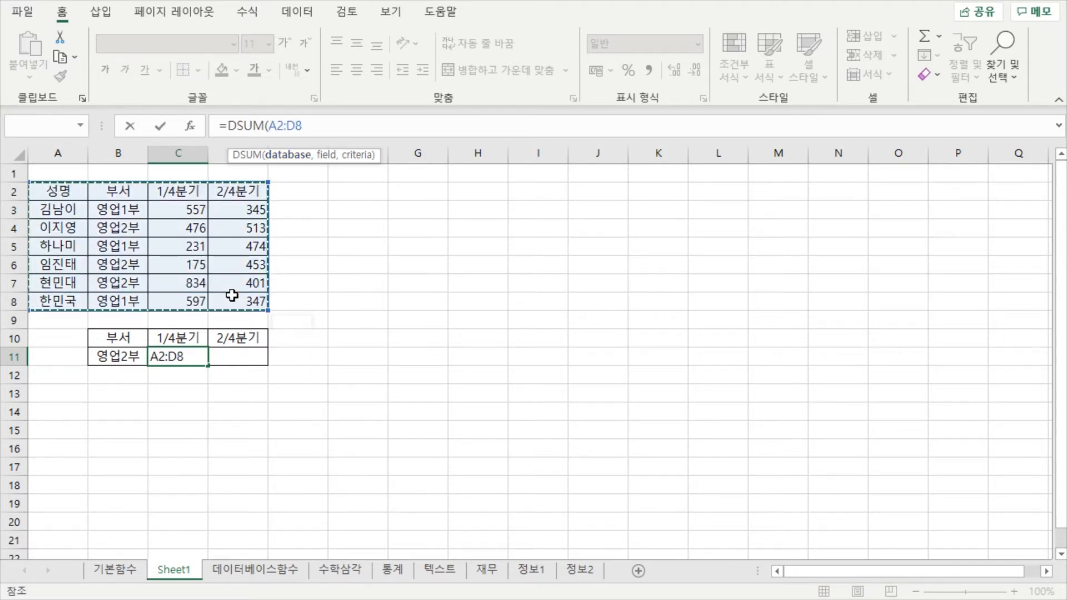
type(",")
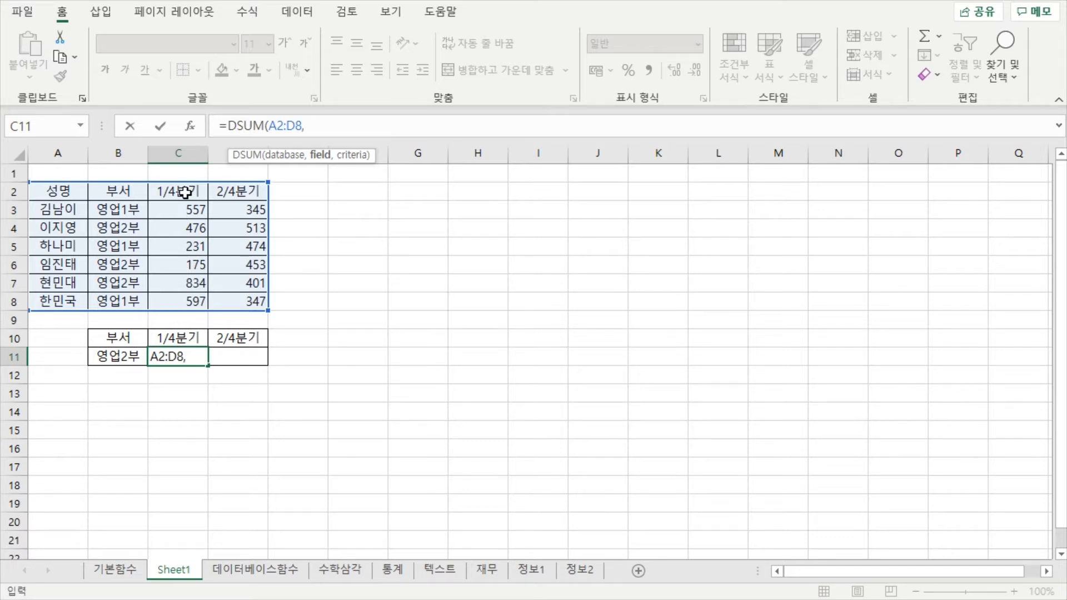
left_click(185, 193)
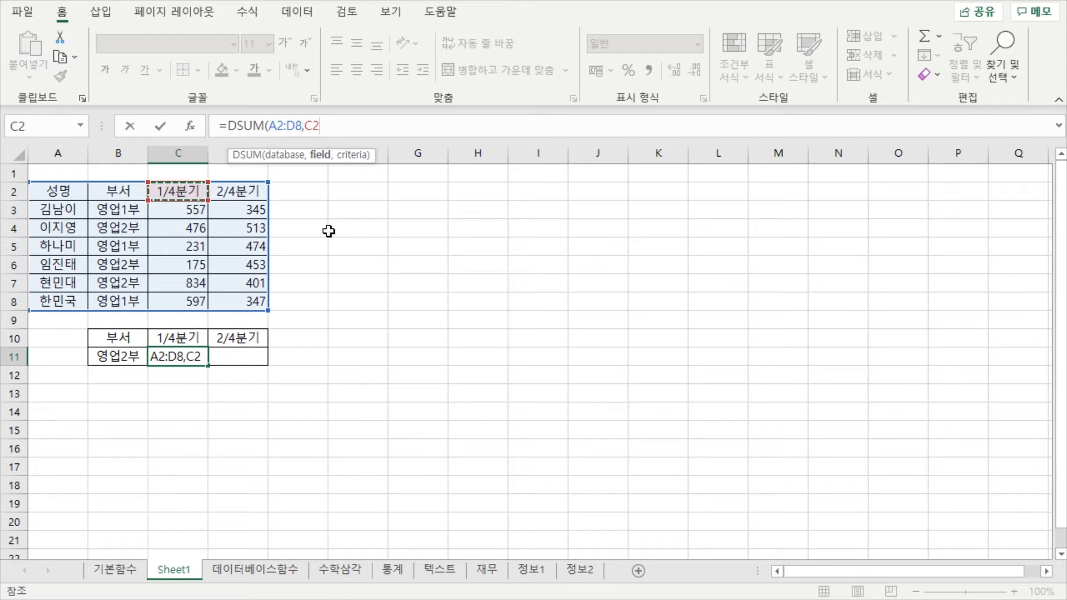
type(",")
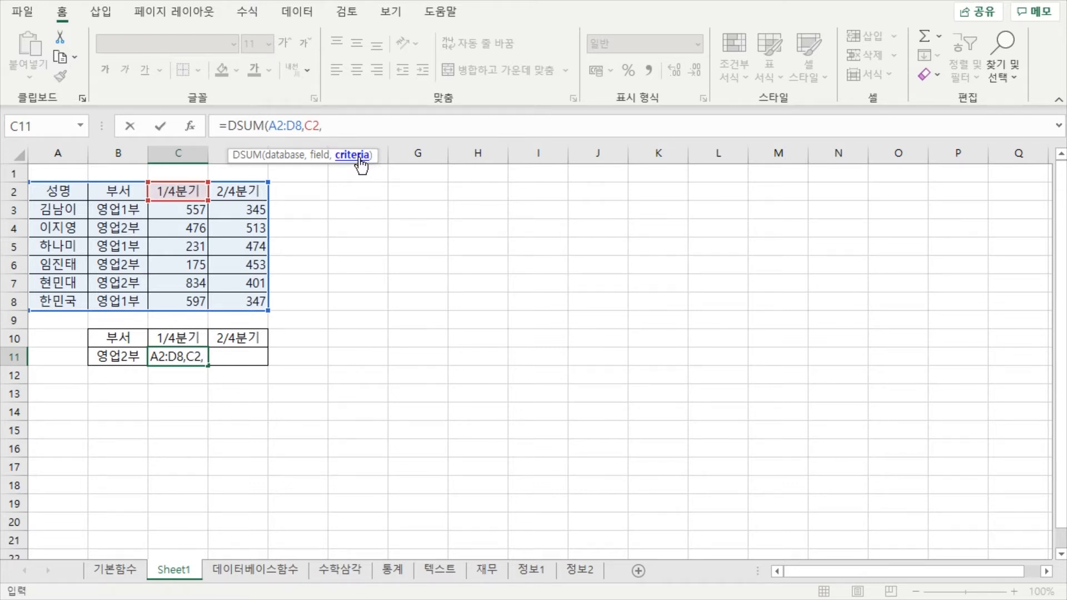
left_click(116, 337)
left_click_drag(117, 337, 116, 356)
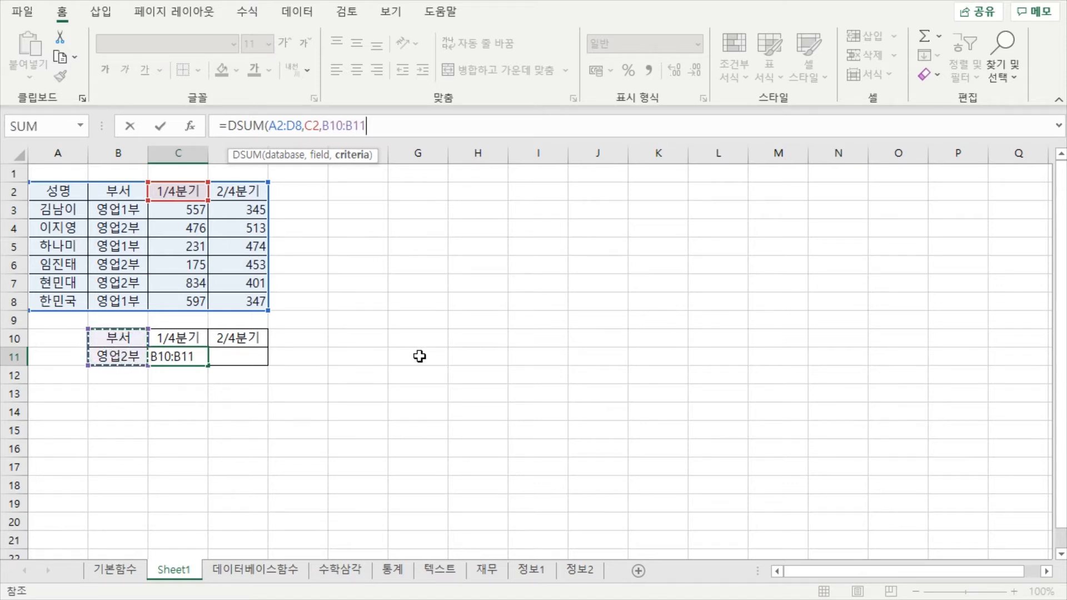
type(")")
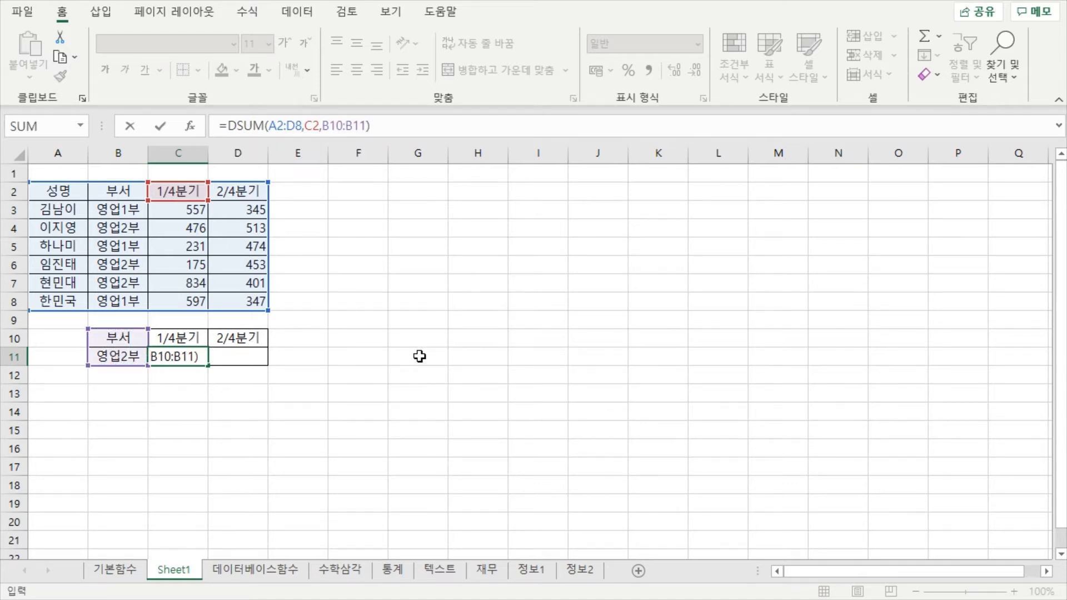
key("Return")
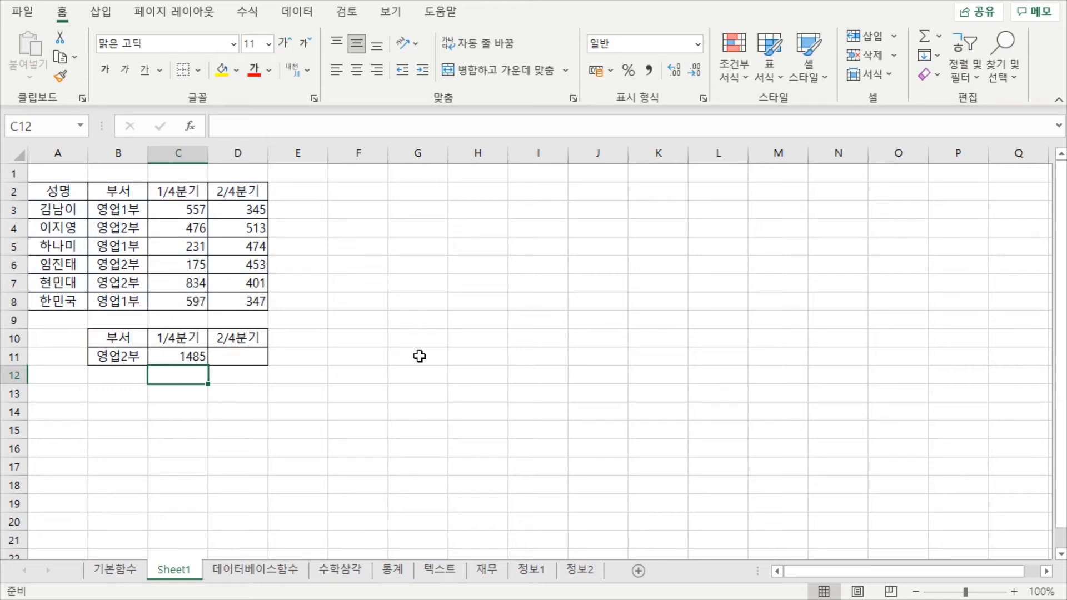
- Check the sum of the 영업2부 values for 1/4분기 in C4, C6 and C7 against the DSUM result
left_click(197, 359)
left_click(389, 250)
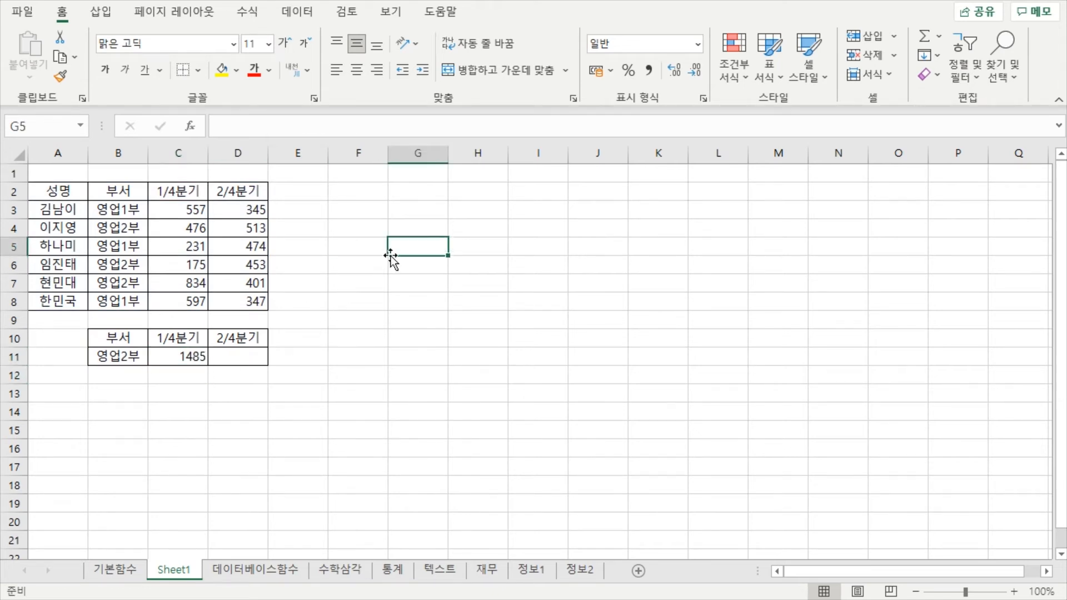
left_click(409, 228)
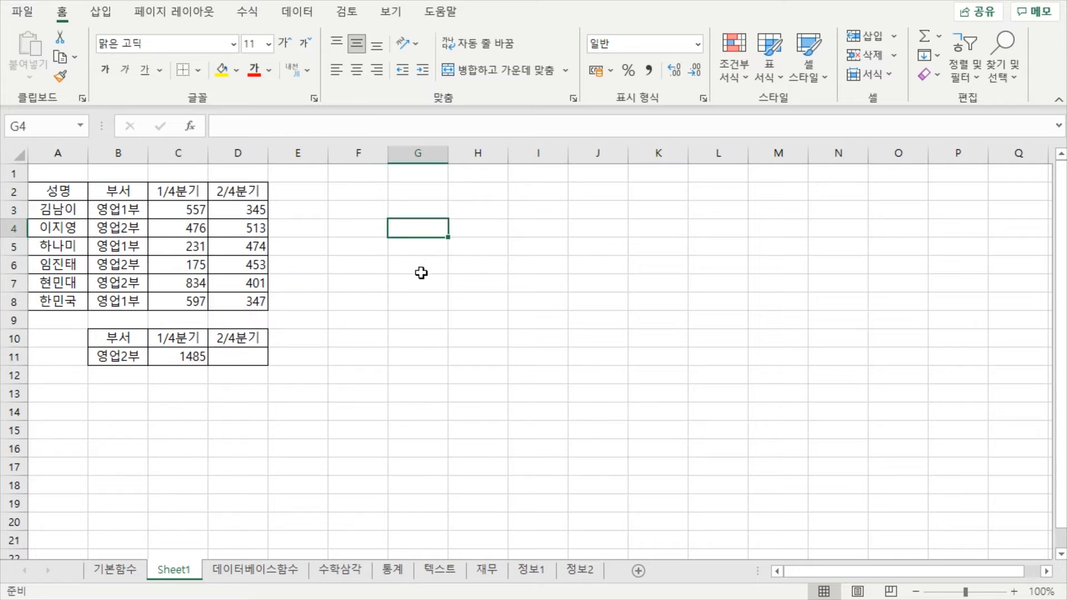
left_click(421, 277)
left_click(431, 230)
left_click(177, 231)
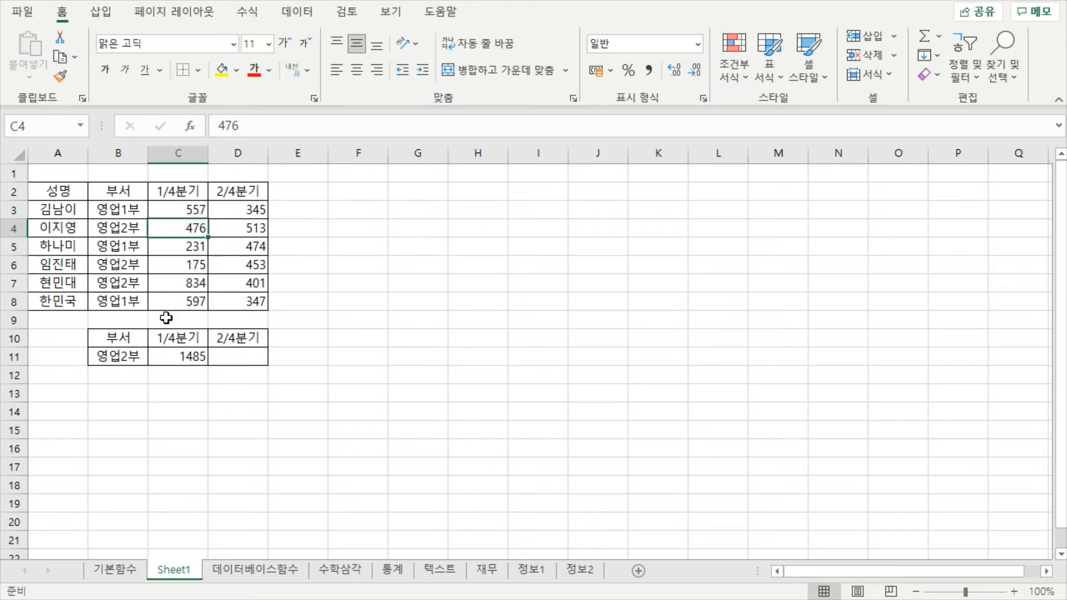
left_click(191, 264, "ctrl")
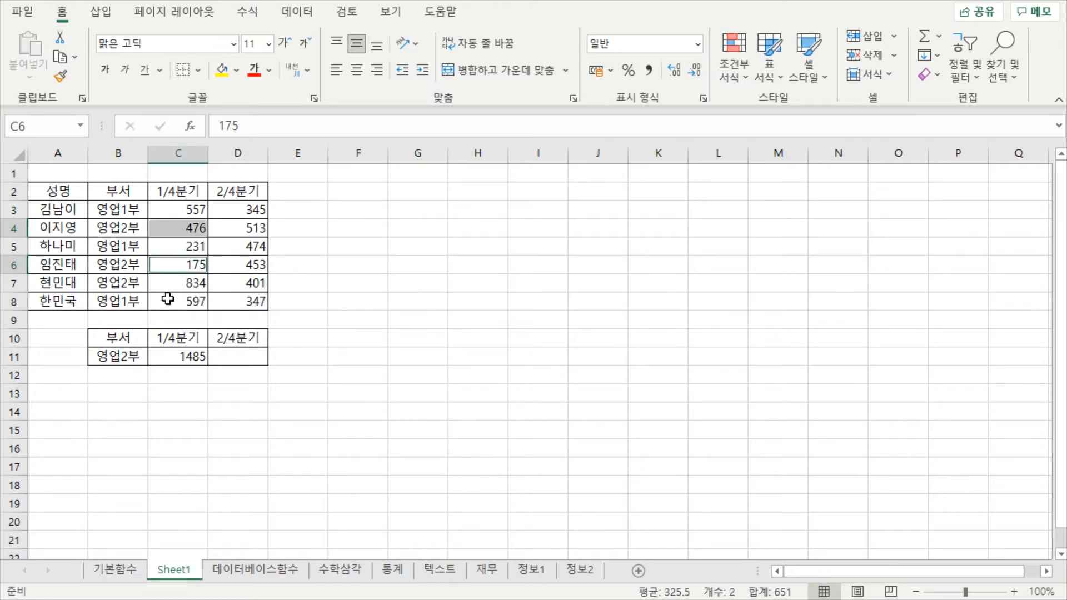
left_click(183, 280, "ctrl")
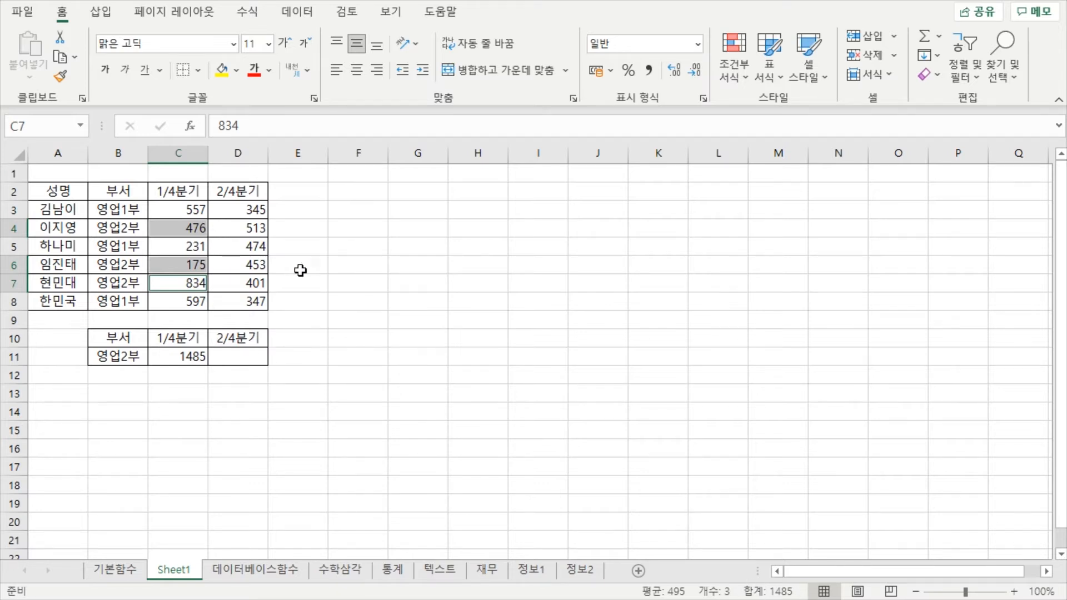
- Compare the sum of all 1/4분기 values in C3:C8 with the sum of C4 and C6:C7
left_click(384, 236)
left_click_drag(195, 209, 189, 300)
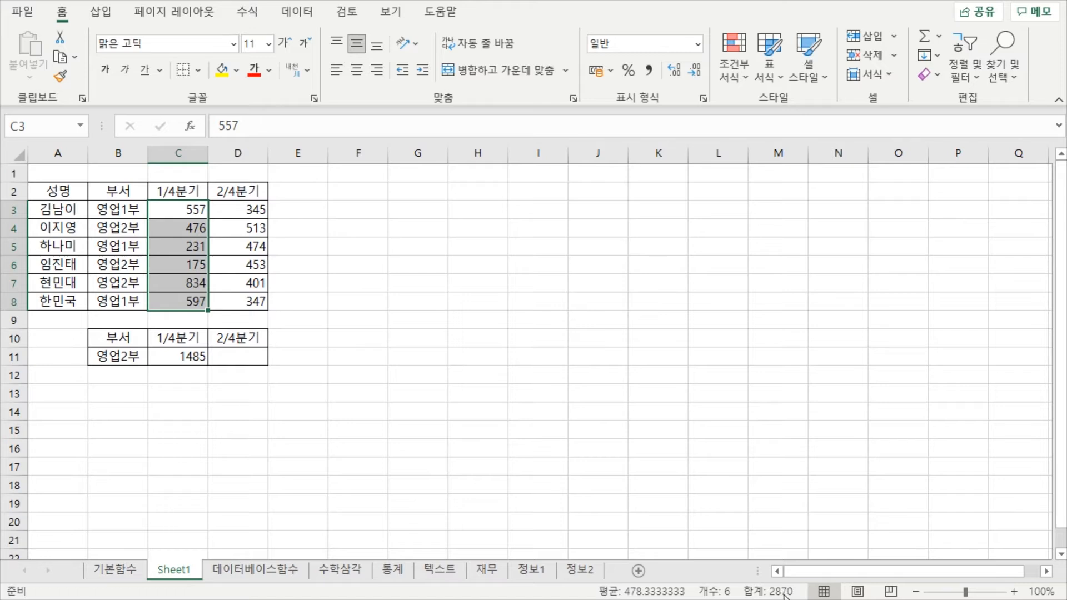
left_click(464, 314)
left_click(179, 212)
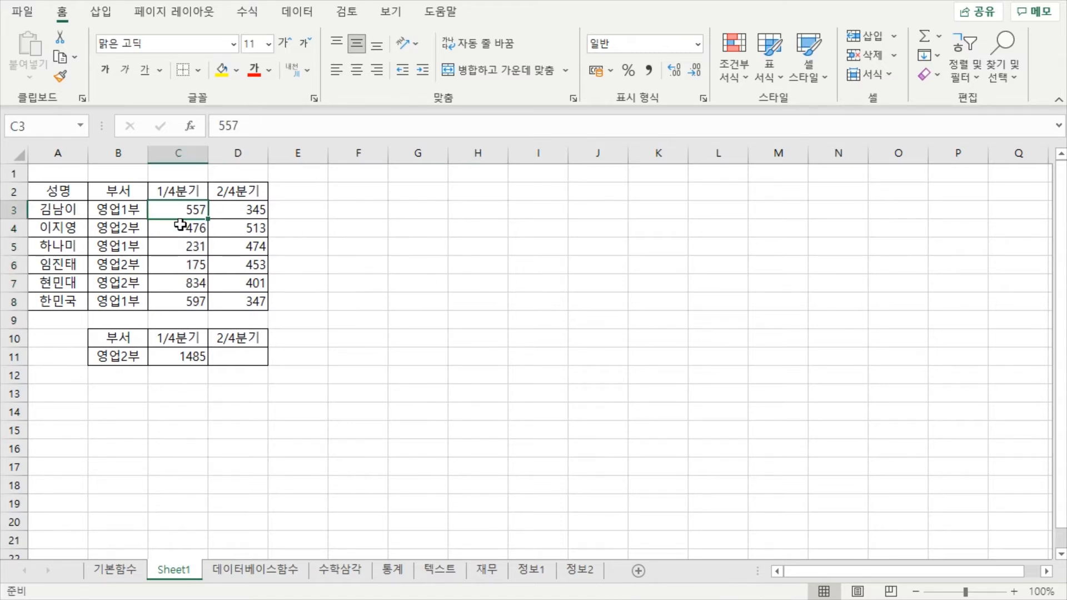
left_click(181, 227)
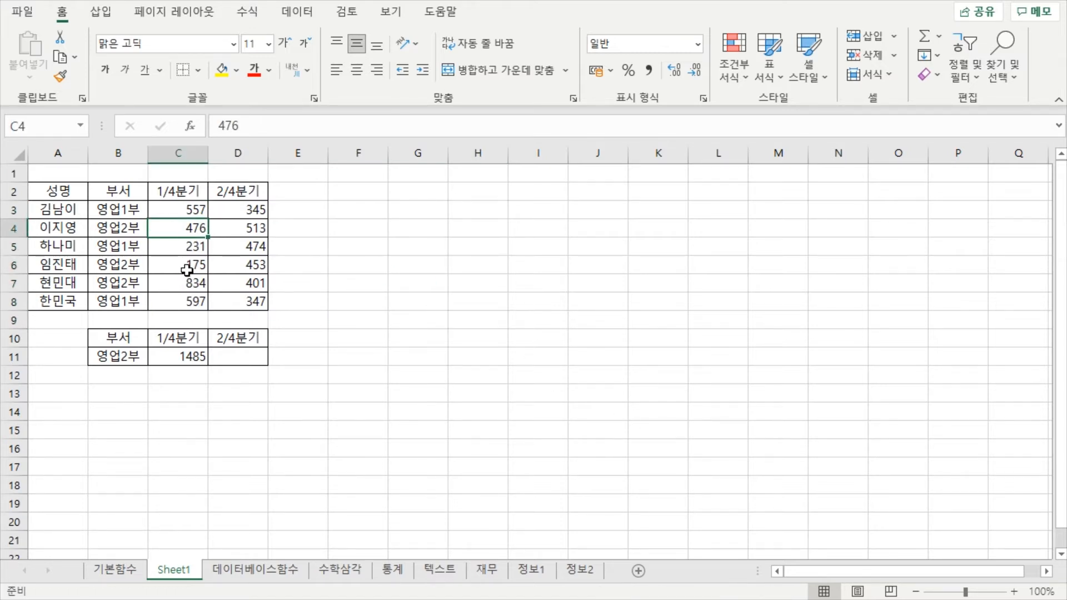
left_click_drag(187, 270, 197, 281, "ctrl")
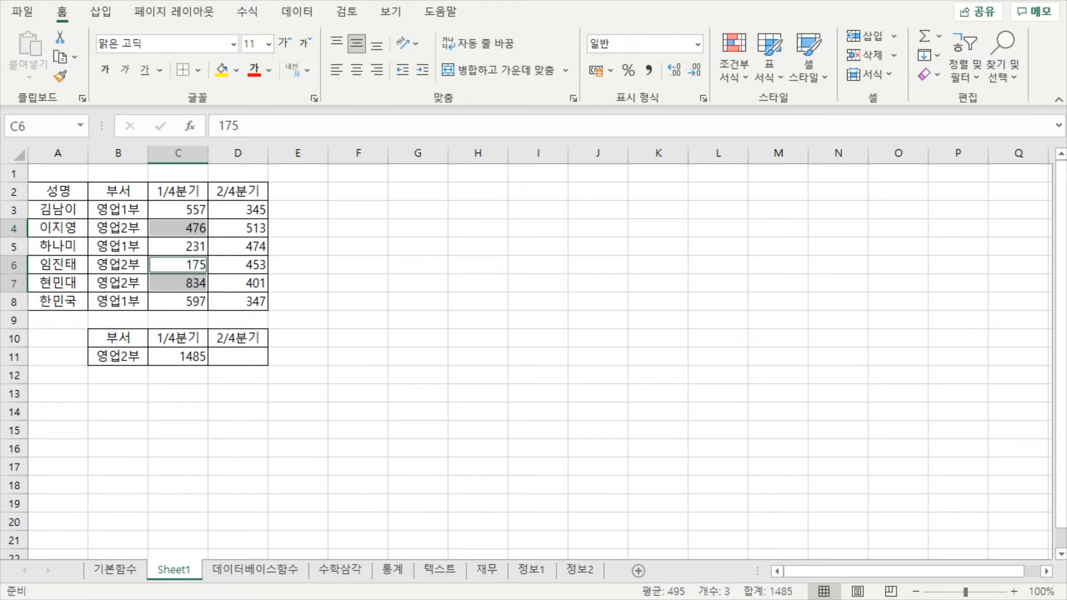
left_click(376, 297)
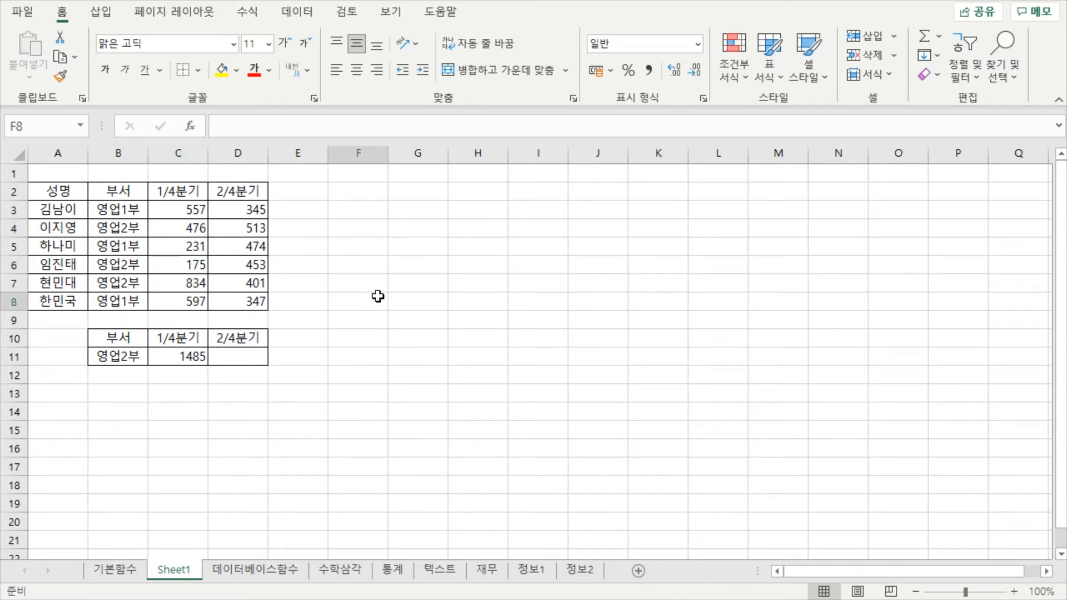
- Fill the DSUM formula from C11 across to D11 and inspect the copied formula's references
left_click(191, 356)
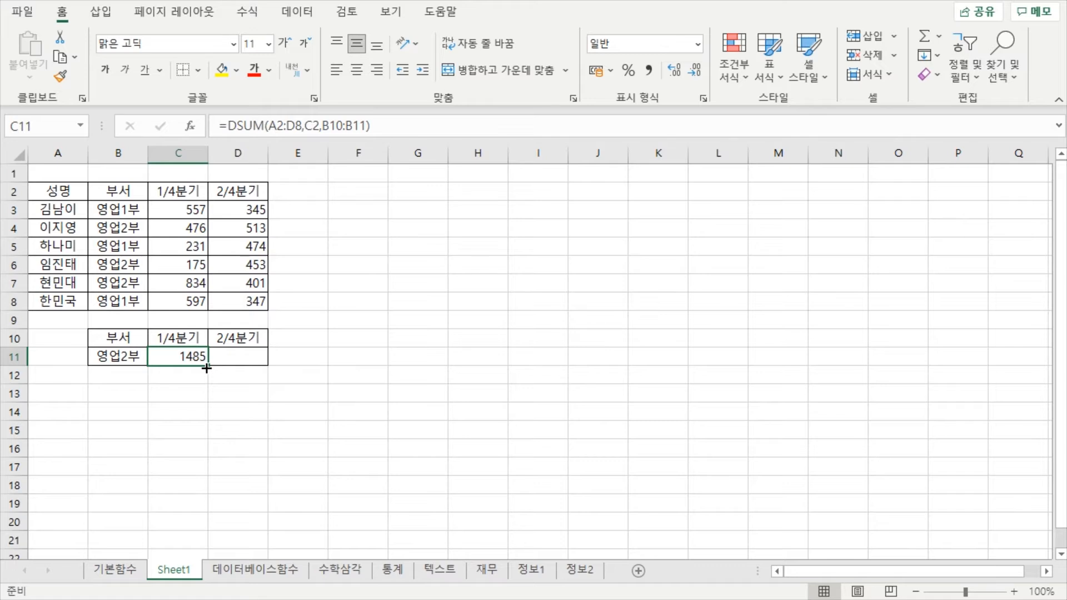
left_click_drag(207, 368, 261, 366)
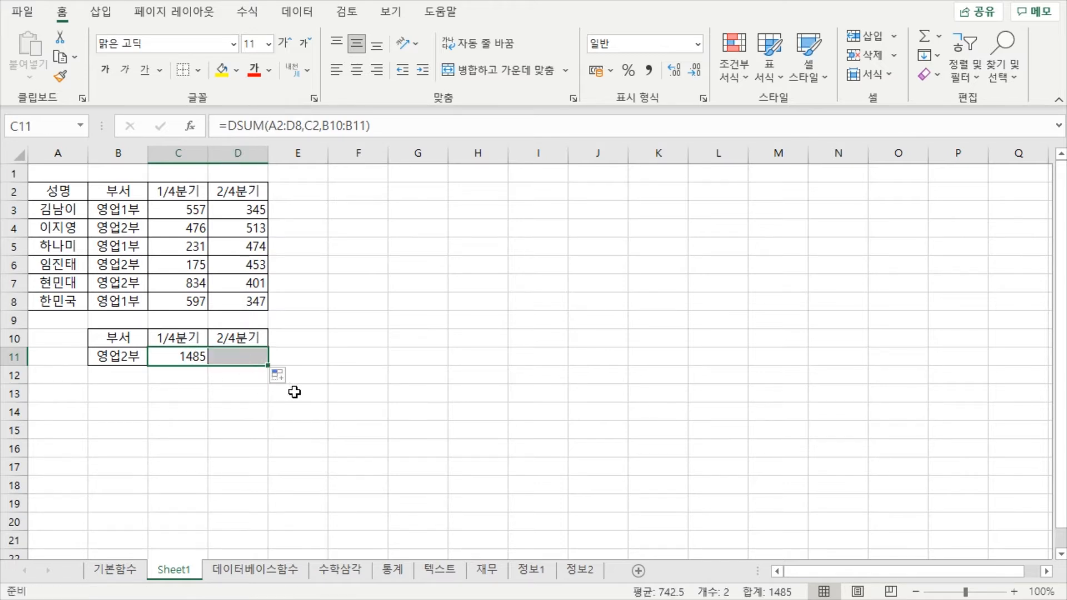
left_click(368, 325)
left_click(243, 354)
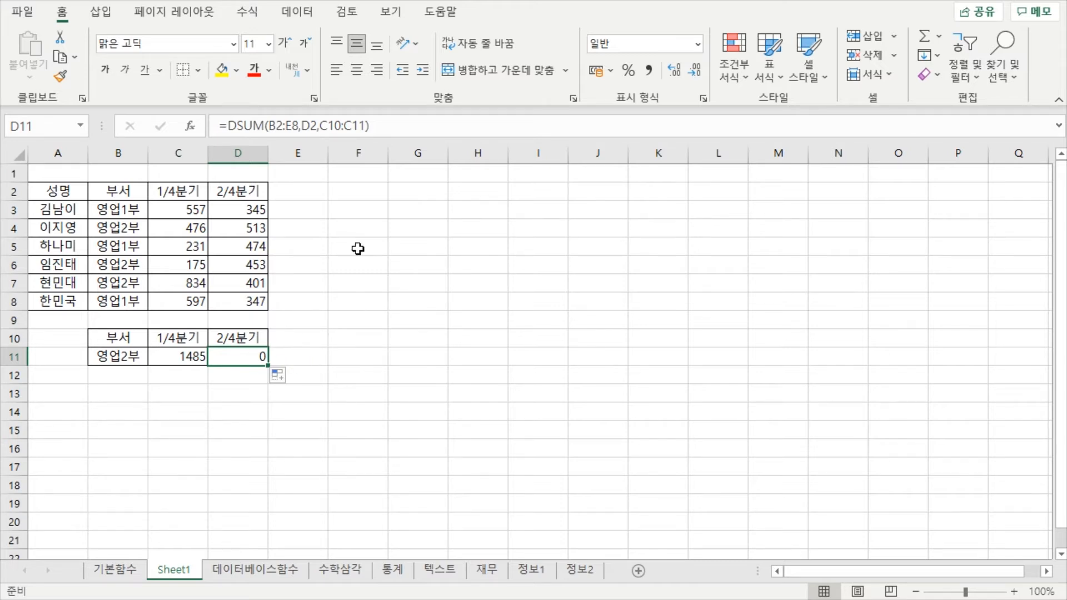
- Compare the database, field and criteria references of the DSUM formulas in C11 and D11
left_click(200, 353)
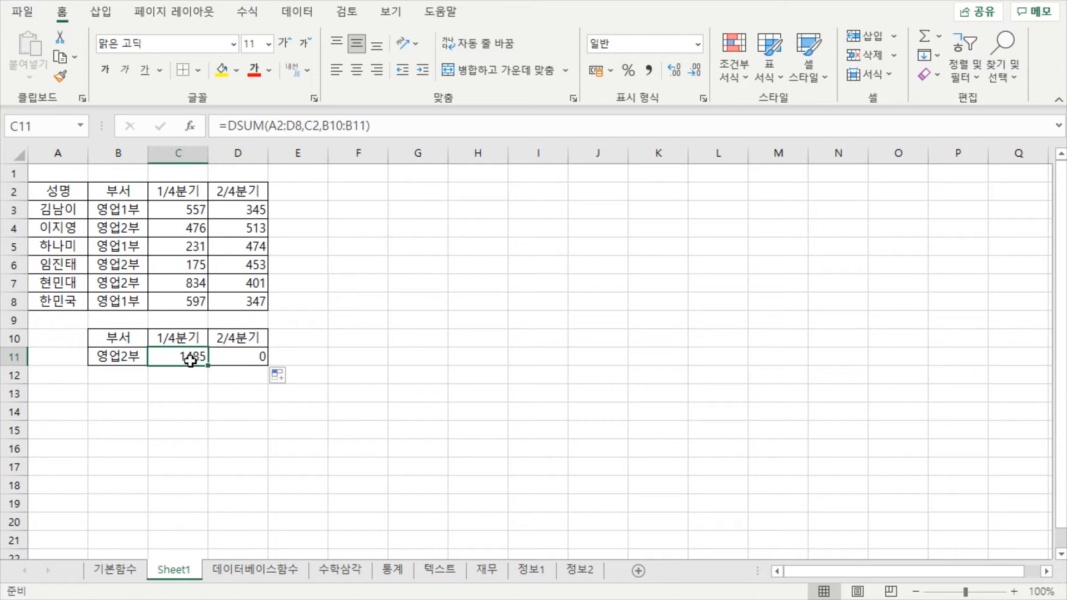
left_click(332, 126)
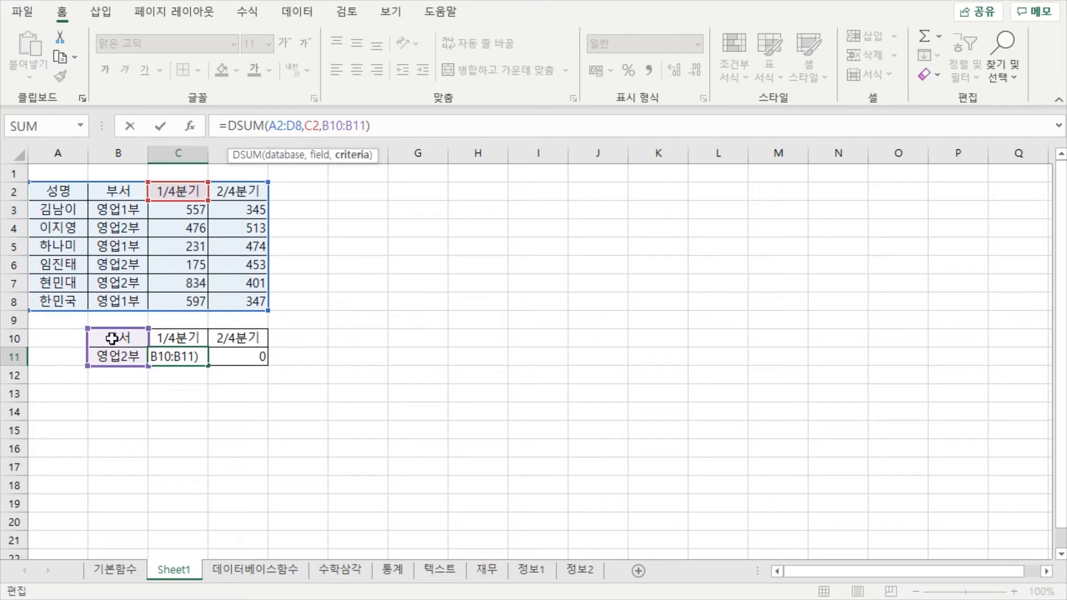
key("ctrl+Return")
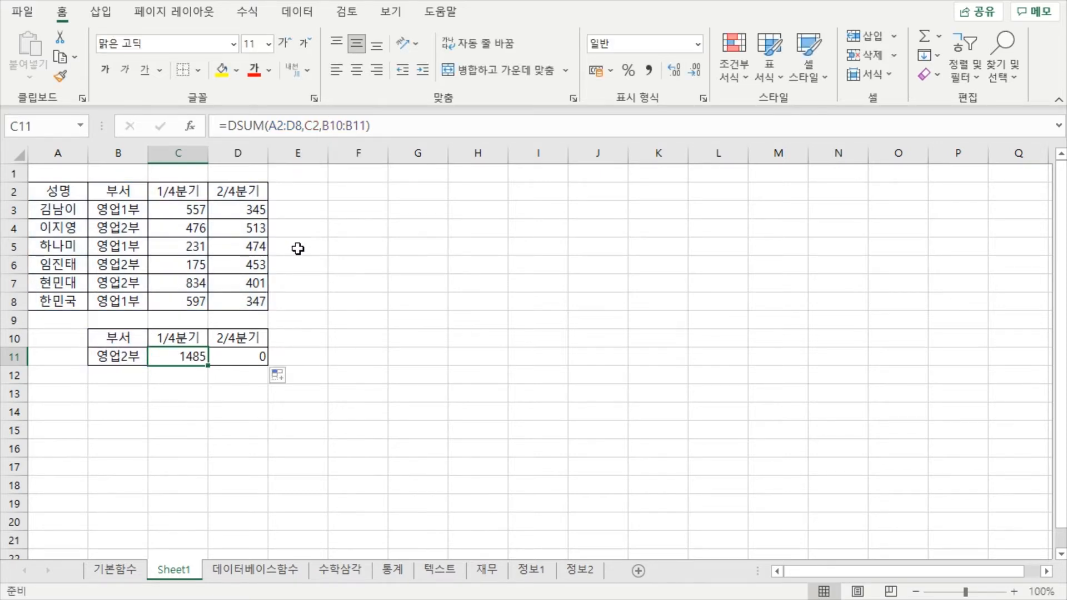
left_click(404, 322)
left_click(260, 360)
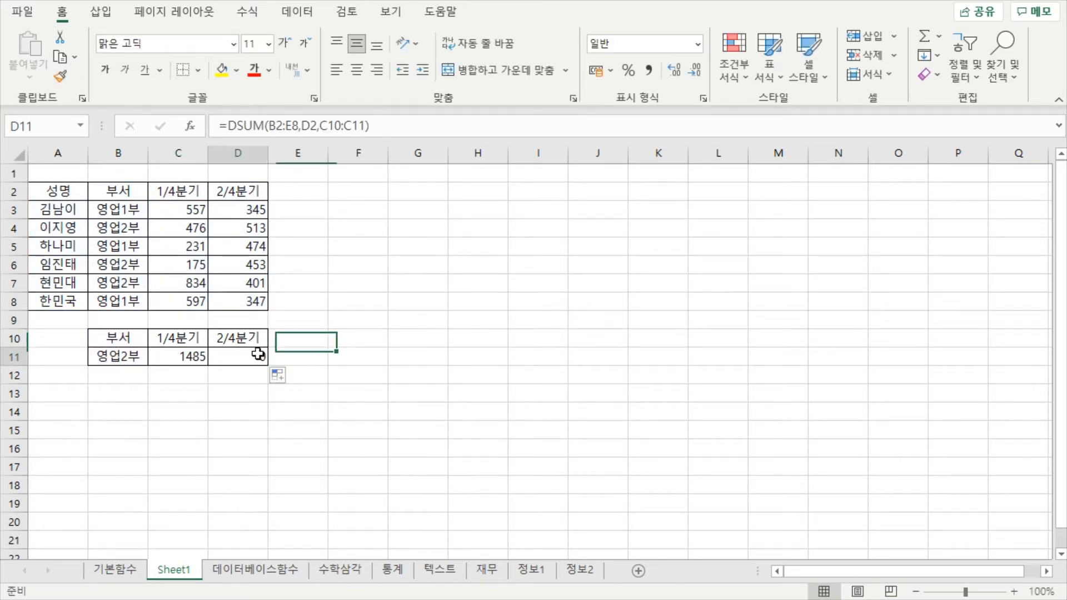
left_click(365, 126)
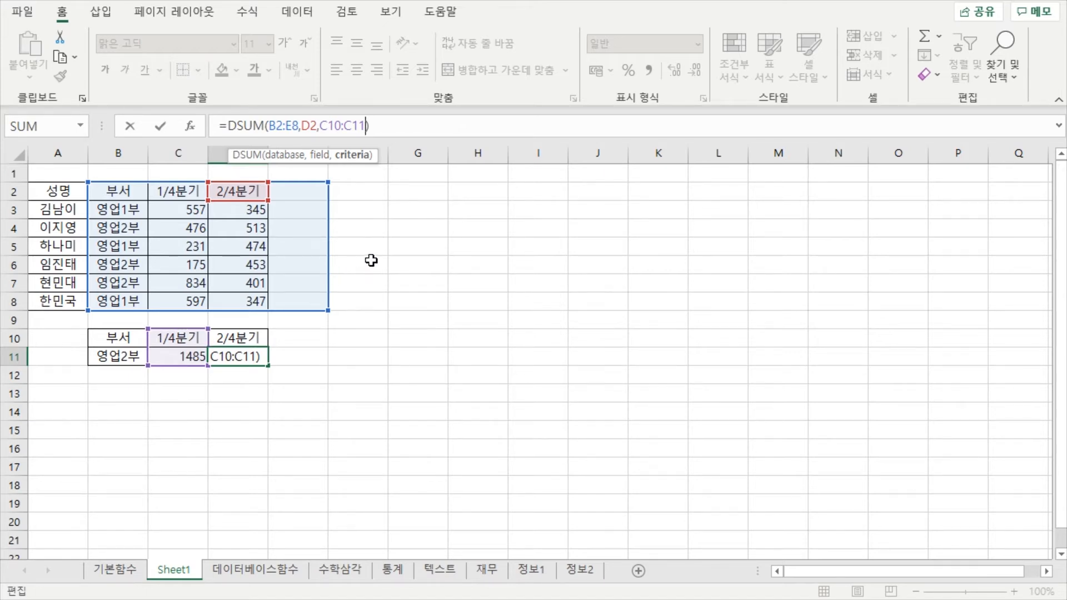
key("ctrl+Return")
left_click(408, 225)
- Make the database and criteria ranges in the C11 DSUM formula absolute, as $A$2:$D$8 and $B$10:$B$11
left_click(180, 358)
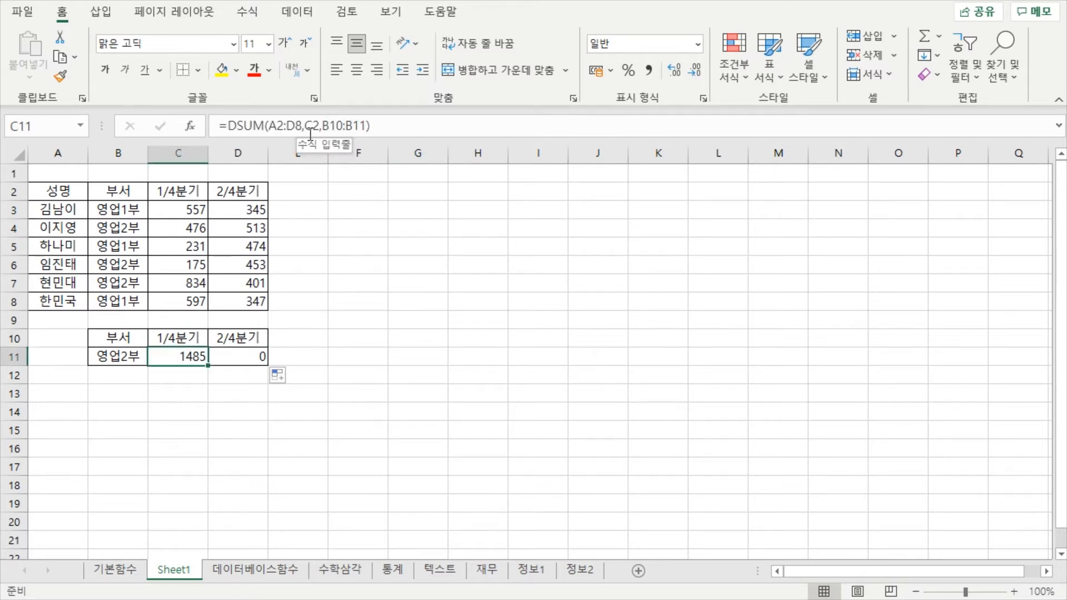
left_click(269, 129)
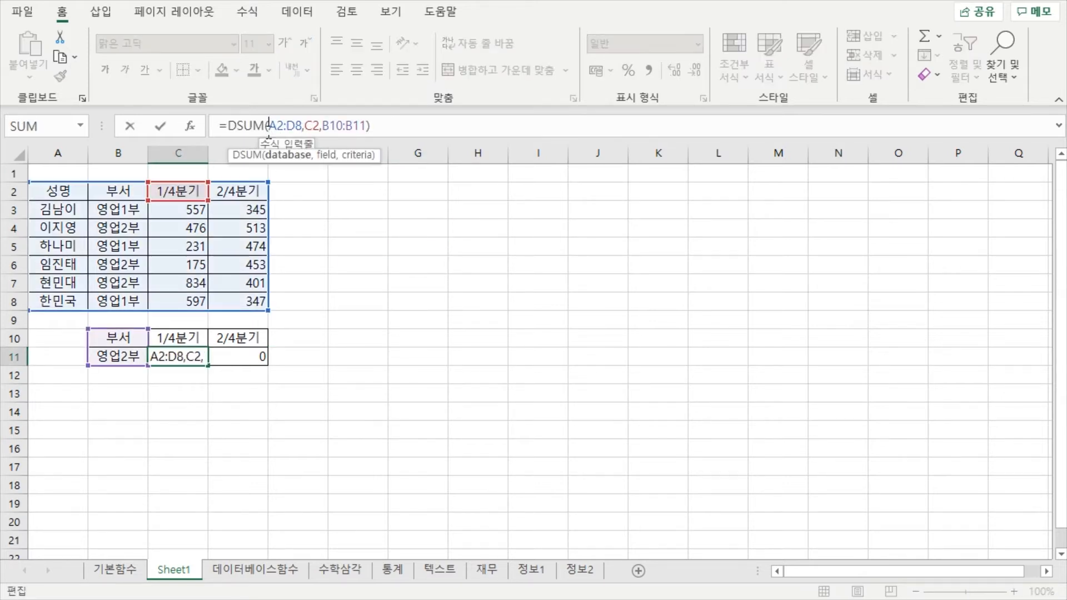
left_click_drag(269, 127, 298, 127)
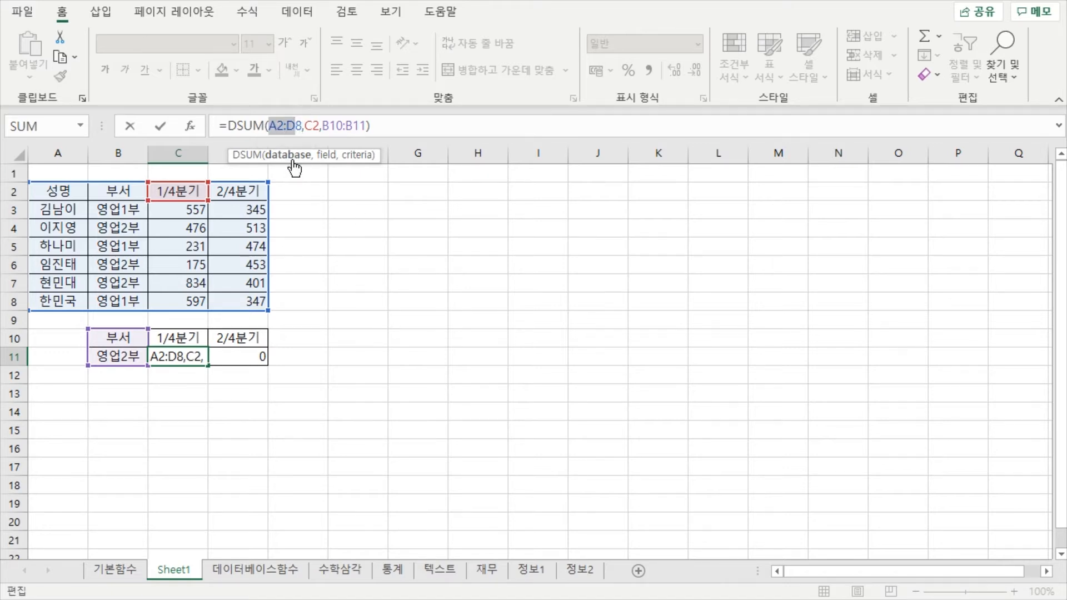
left_click_drag(270, 125, 303, 127)
key("F4")
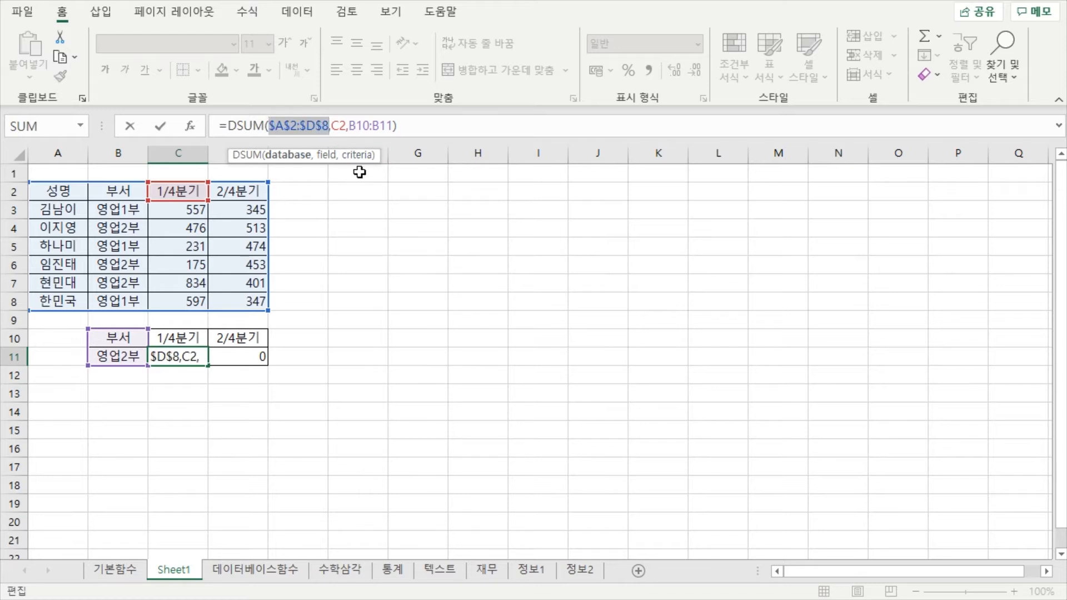
left_click_drag(350, 126, 392, 127)
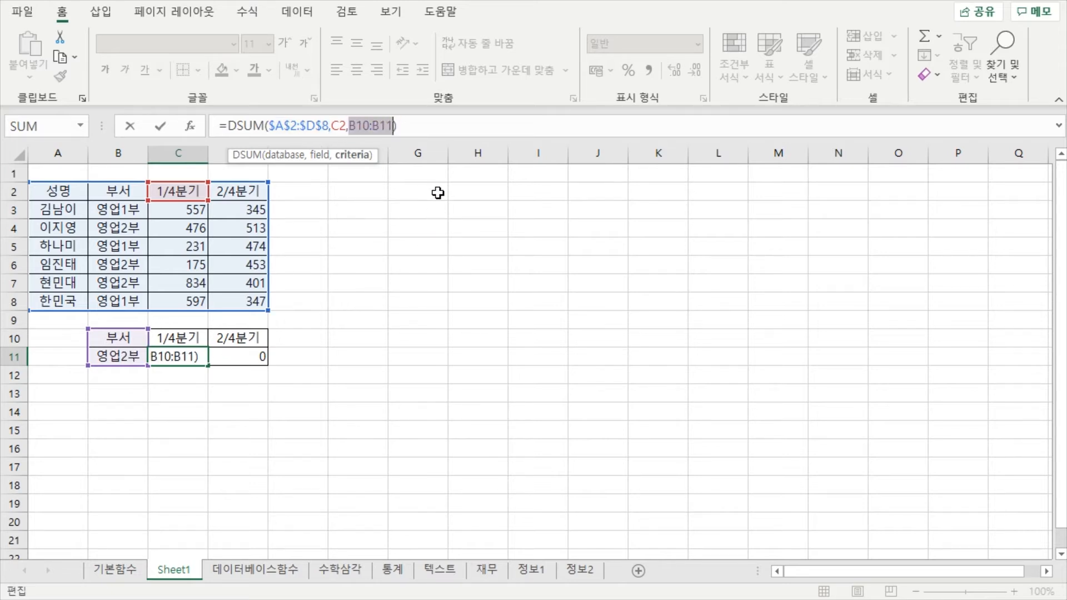
key("F4")
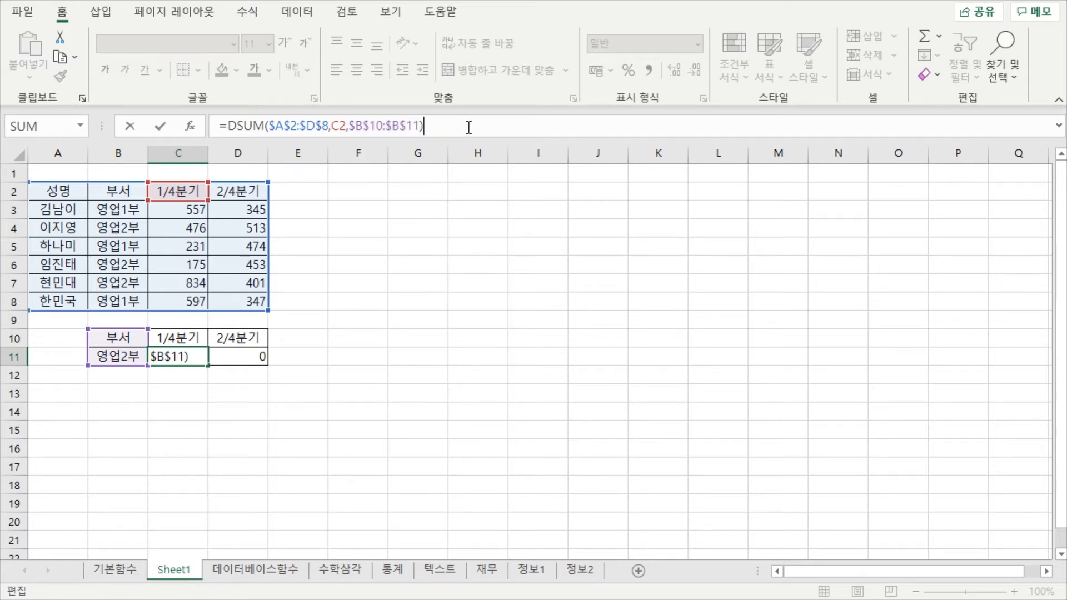
key("Return")
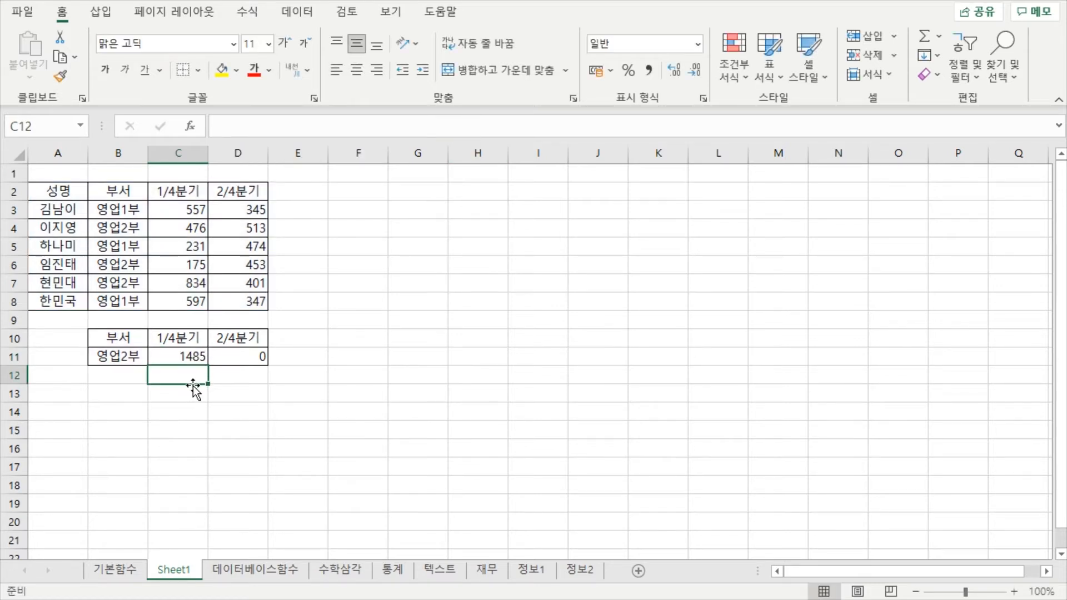
- Fill the corrected DSUM formula from C11 across to D11 and inspect the copied formula's references
left_click(186, 350)
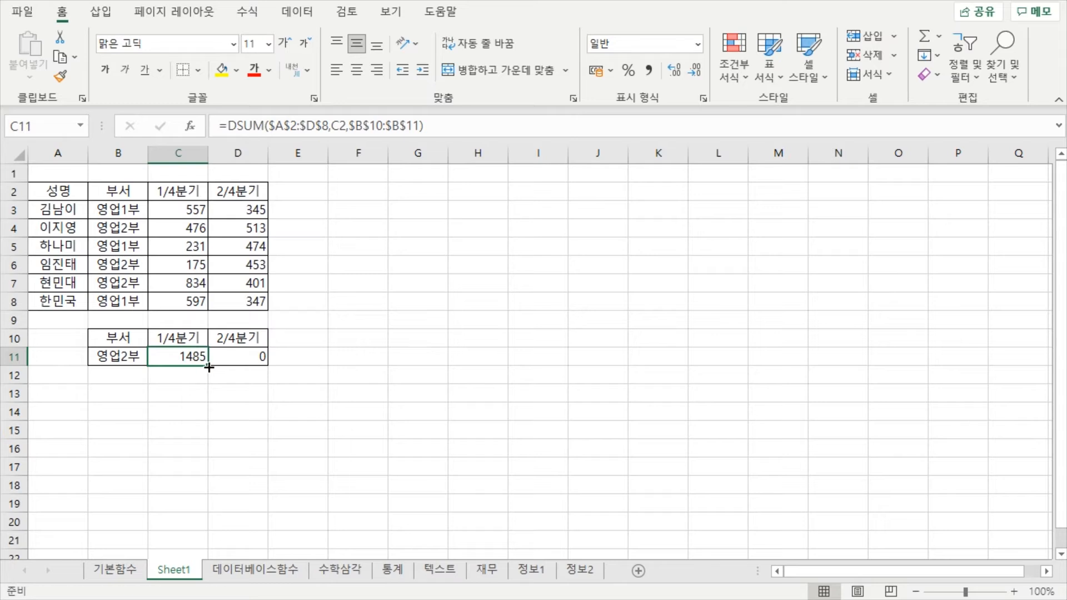
left_click_drag(209, 364, 245, 359)
left_click(355, 289)
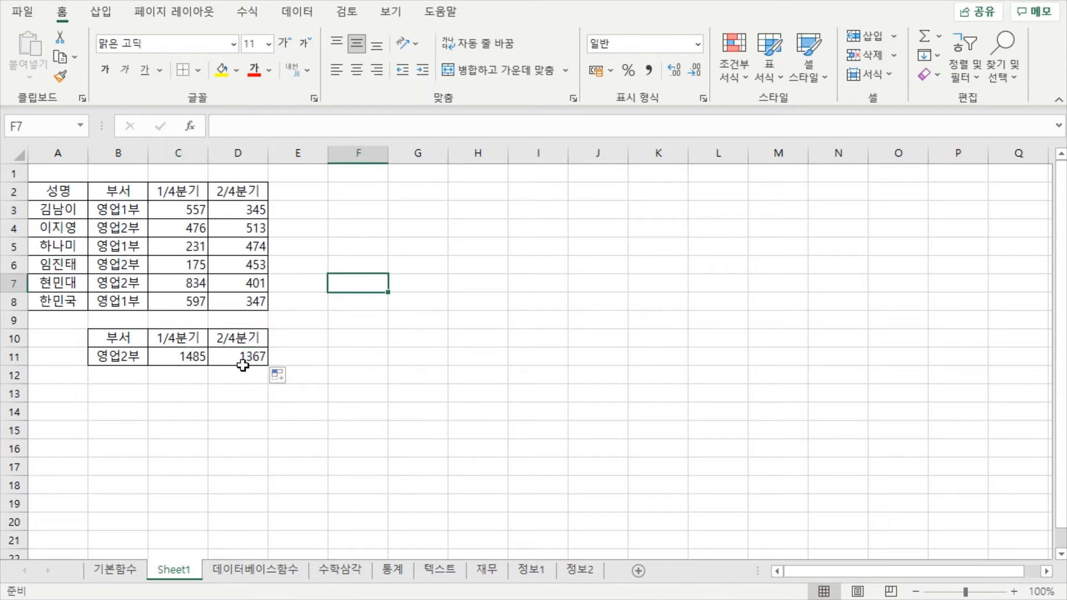
left_click(247, 356)
left_click(410, 125)
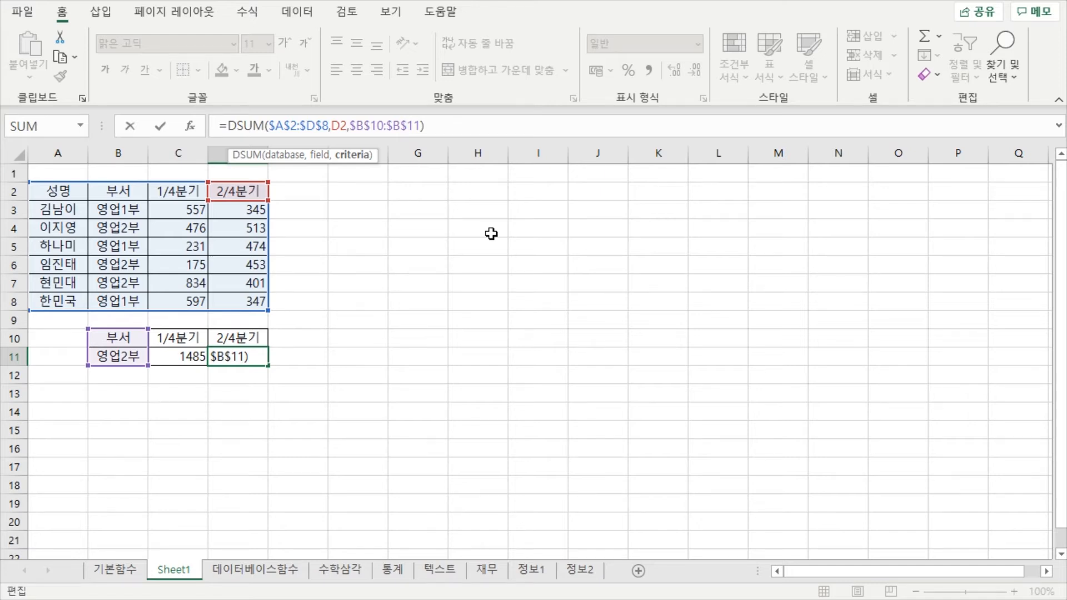
left_click(505, 126)
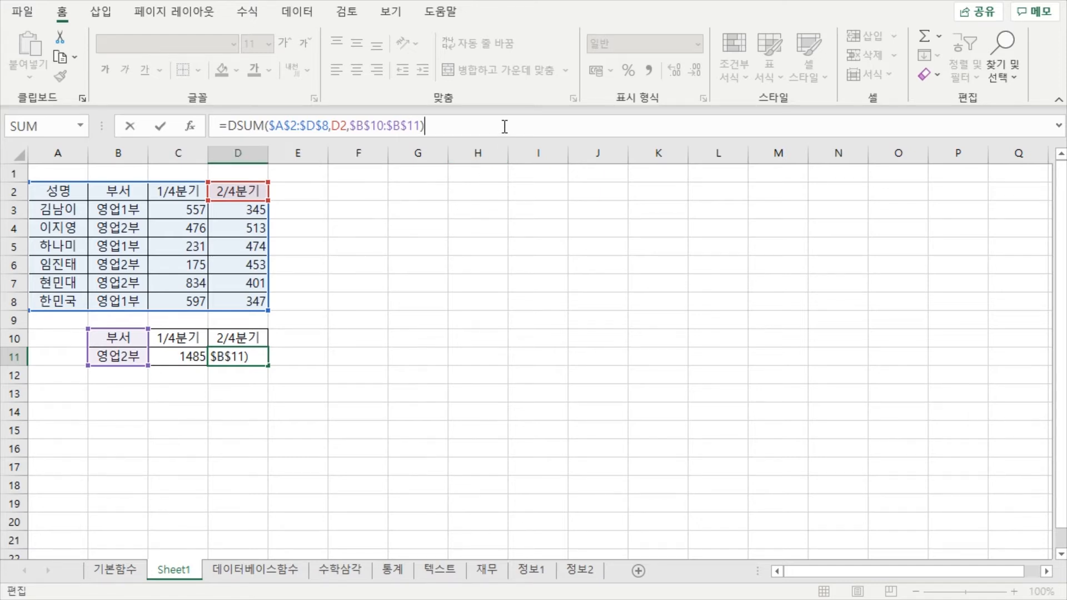
key("Return")
left_click(418, 411)
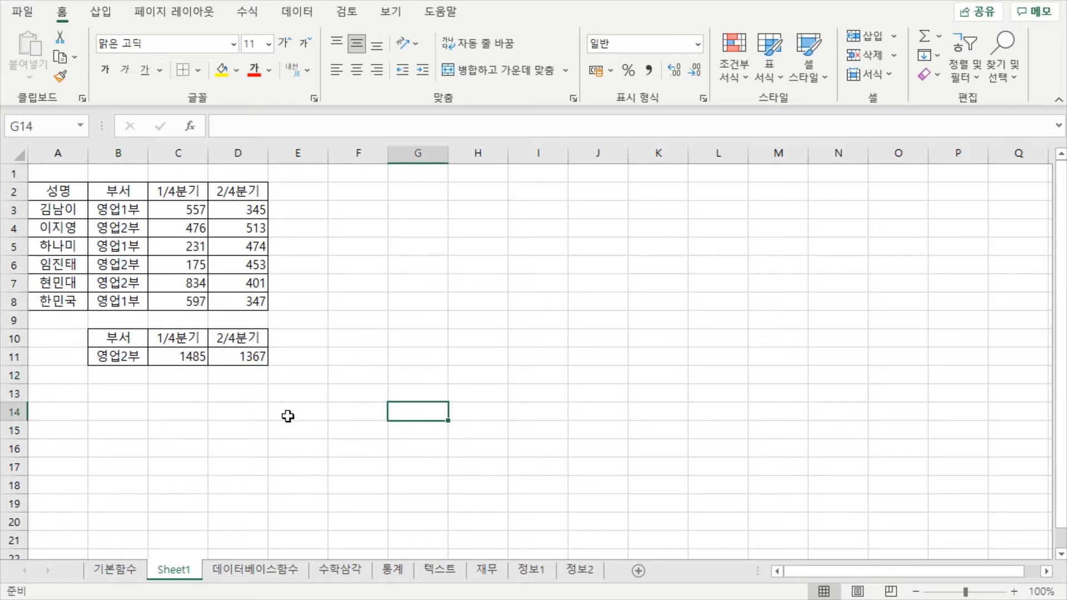
- Compare the fixed and relative references in the DSUM formulas of C11 and D11
left_click(264, 364)
left_click(179, 366)
left_click(228, 362)
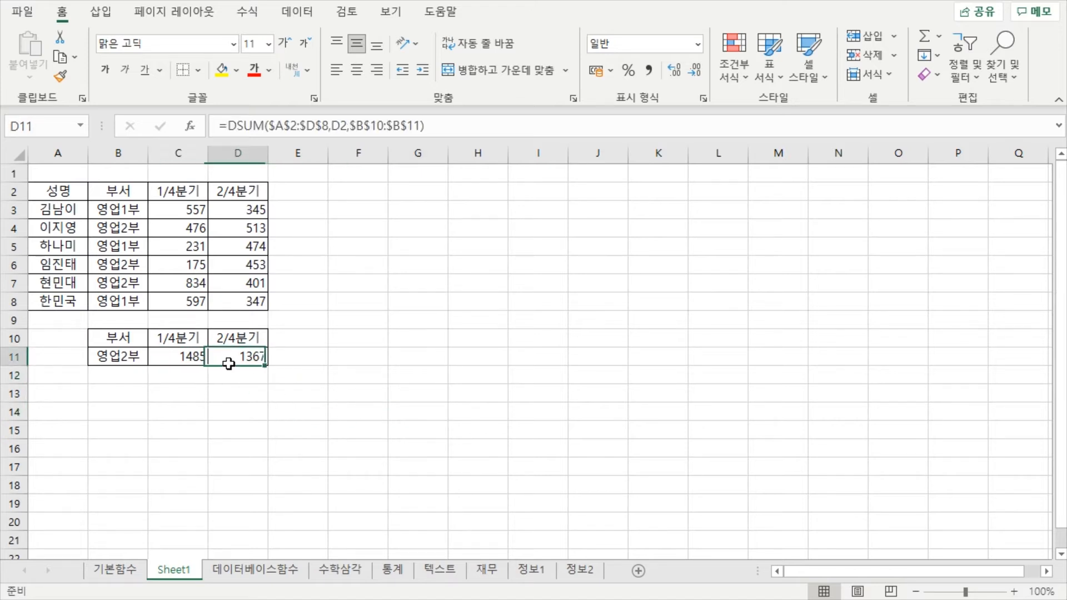
left_click(333, 304)
left_click(198, 374)
left_click(189, 354)
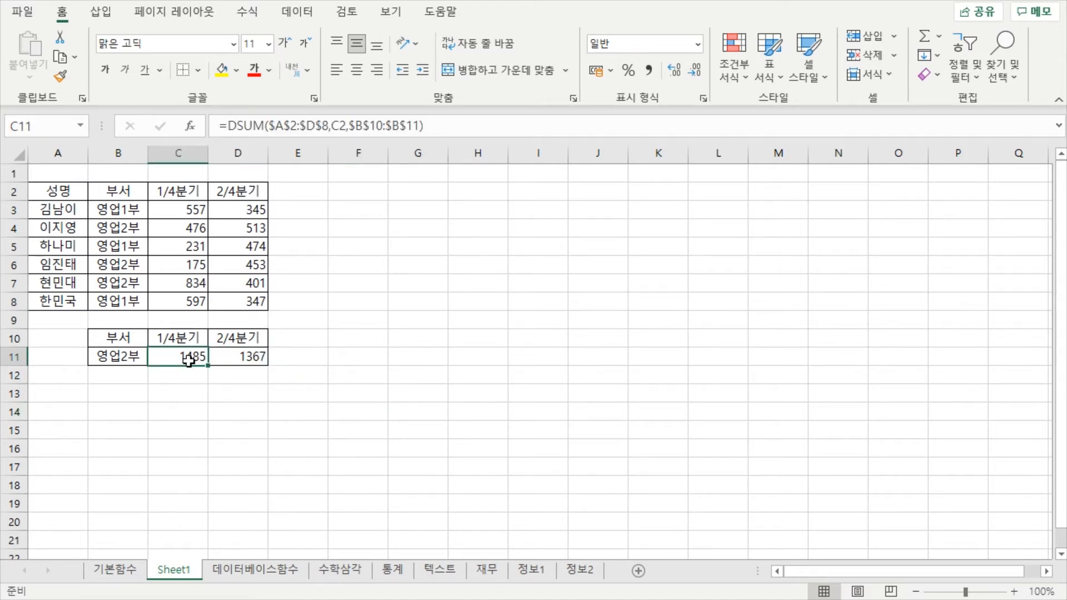
left_click(237, 353)
left_click(183, 358)
left_click(244, 354)
left_click(187, 361)
left_click(254, 355)
left_click(179, 355)
left_click(233, 360)
left_click(198, 356)
left_click(230, 359)
left_click(190, 359)
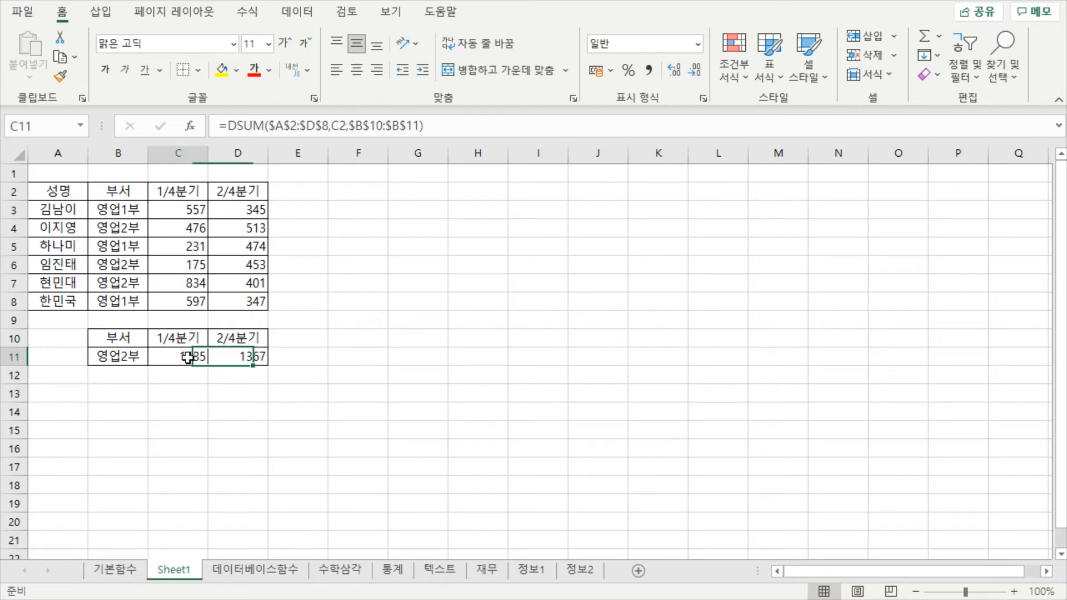
left_click(231, 354)
left_click(192, 359)
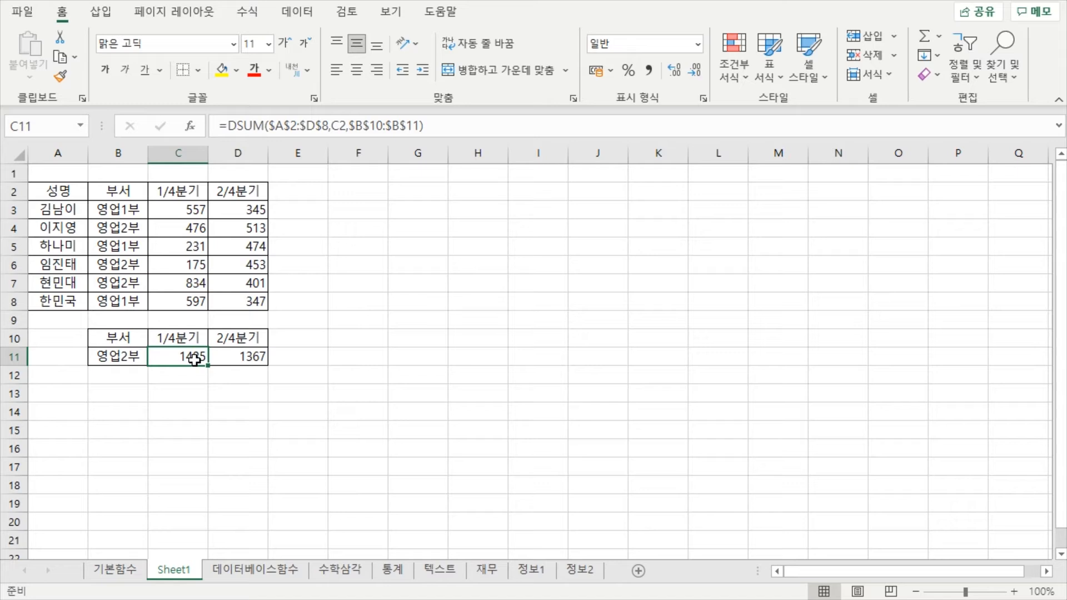
left_click(245, 360)
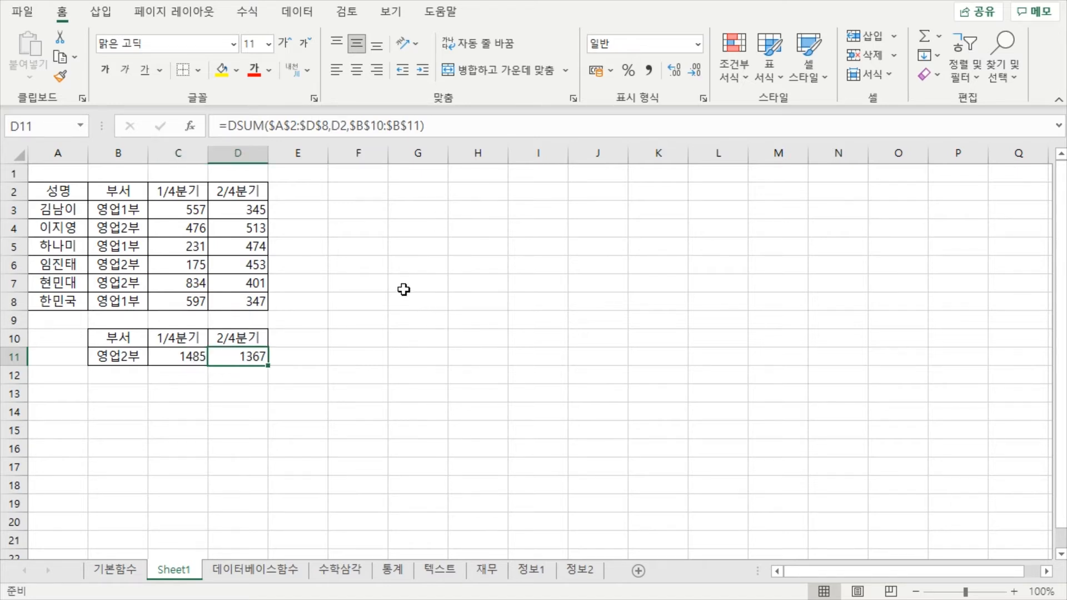
left_click(367, 280)
left_click(390, 309)
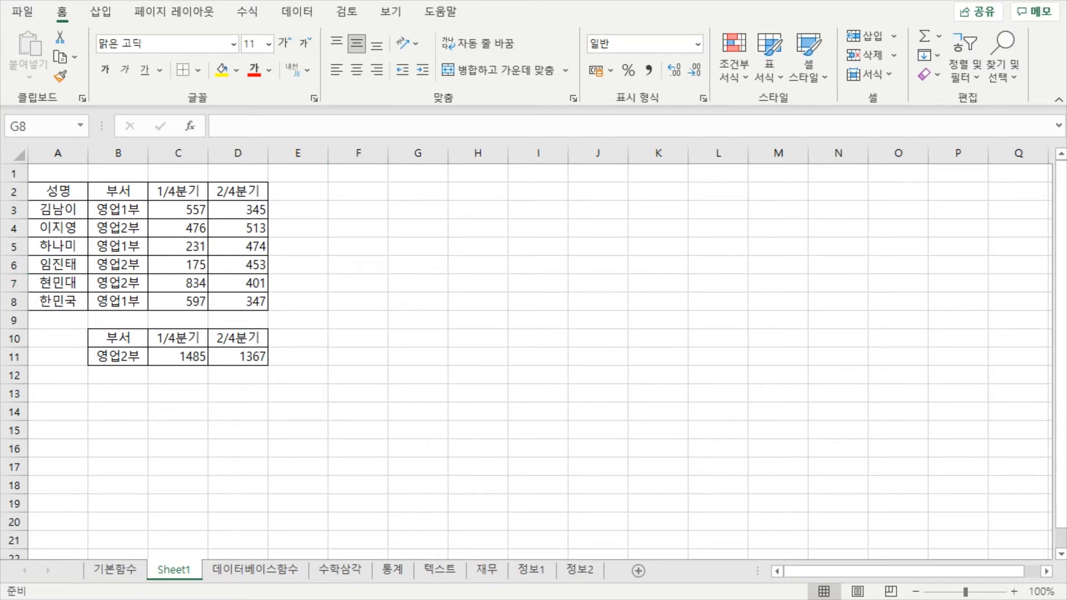
- Switch to the PowerPoint slide show and review the database function slide and the notes on entering criteria
left_click(388, 599)
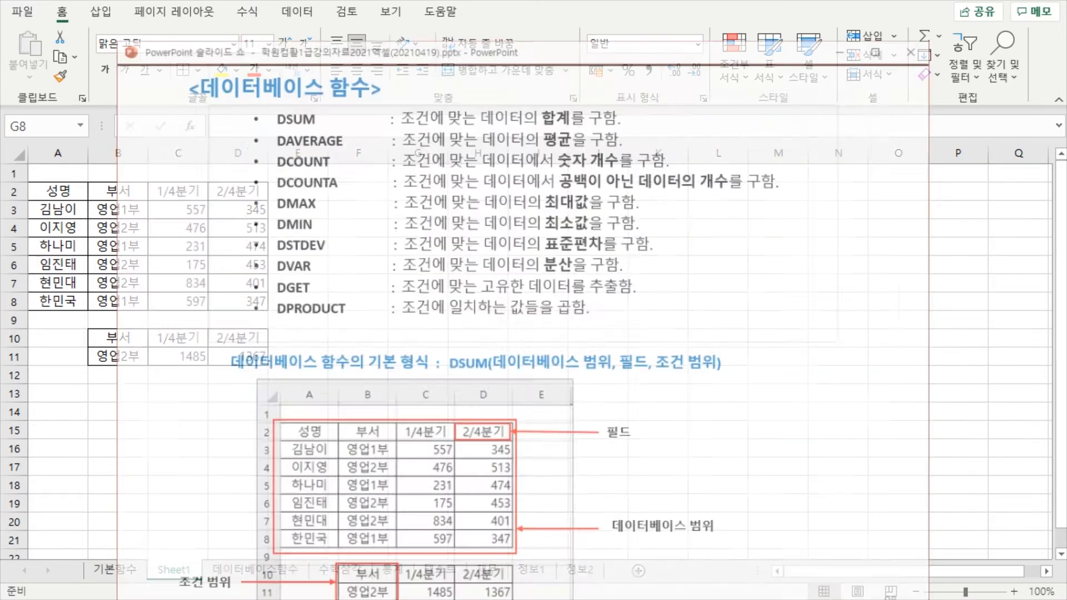
left_click(784, 373)
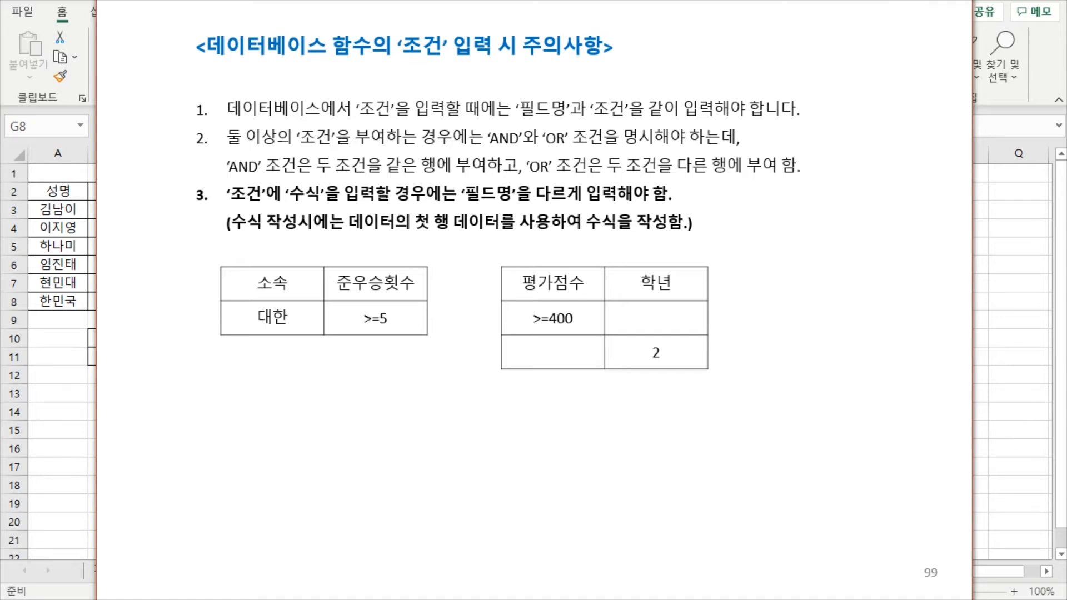
left_click(896, 1)
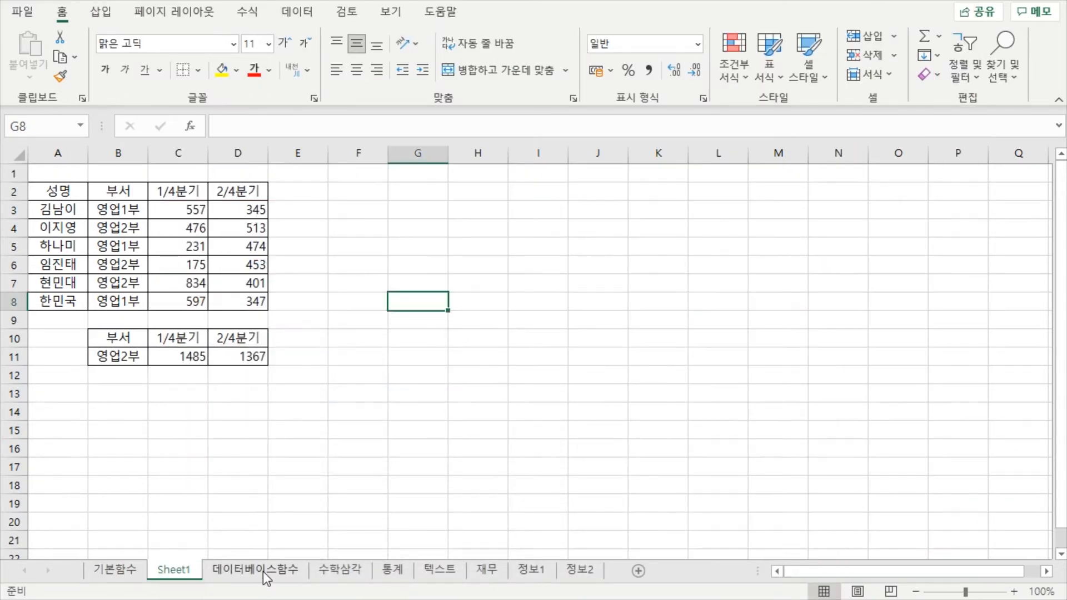
- Open the 데이터베이스함수 sheet in Excel and look over the score table and the questions in column K
left_click(264, 575)
left_click(562, 468)
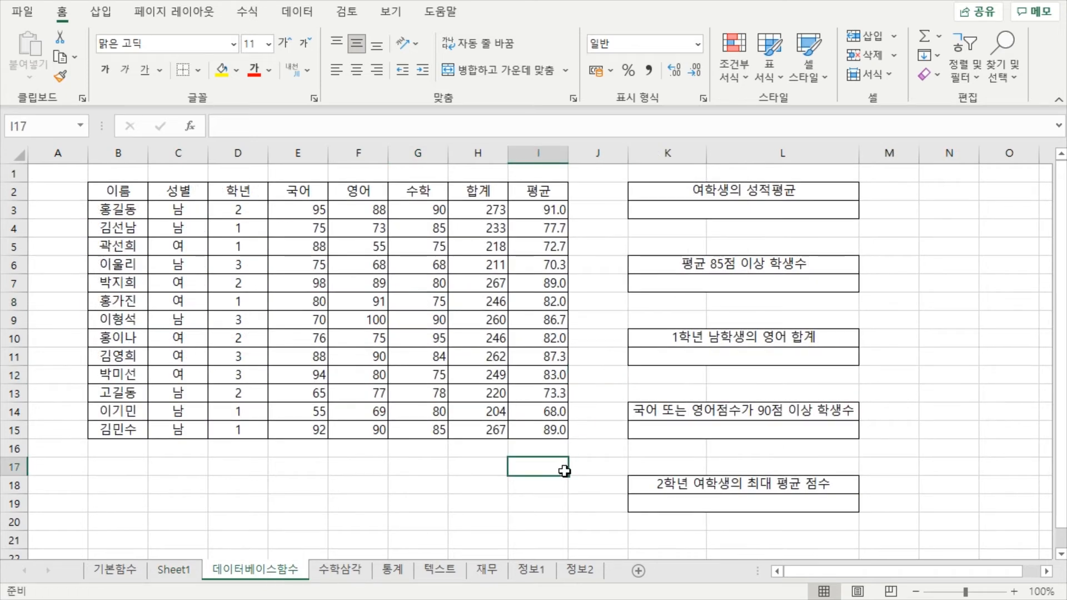
left_click(522, 493)
left_click(567, 471)
left_click(487, 466)
left_click(562, 477)
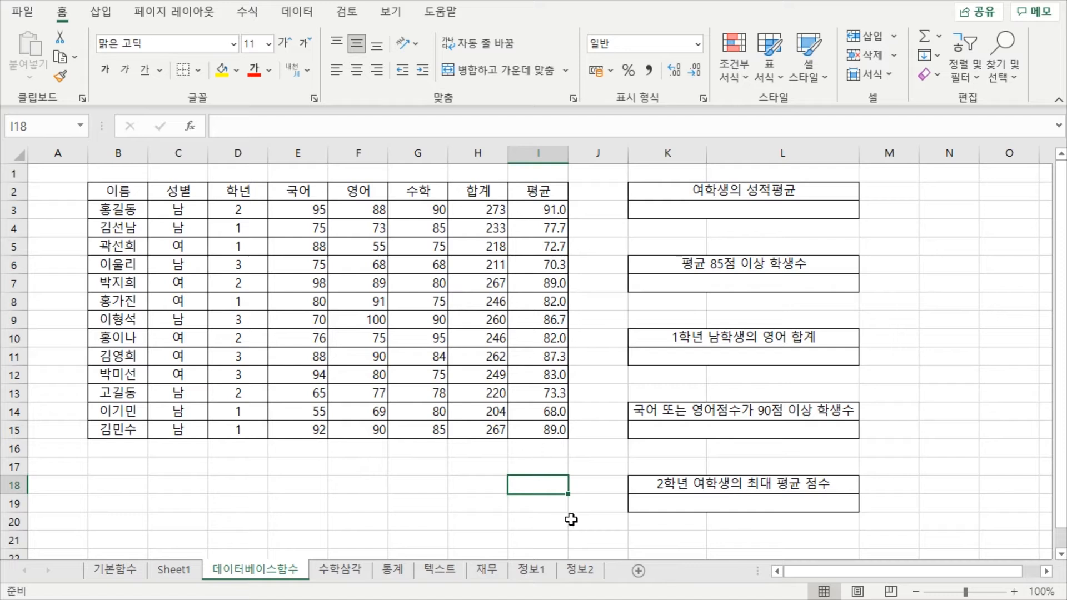
left_click(724, 210)
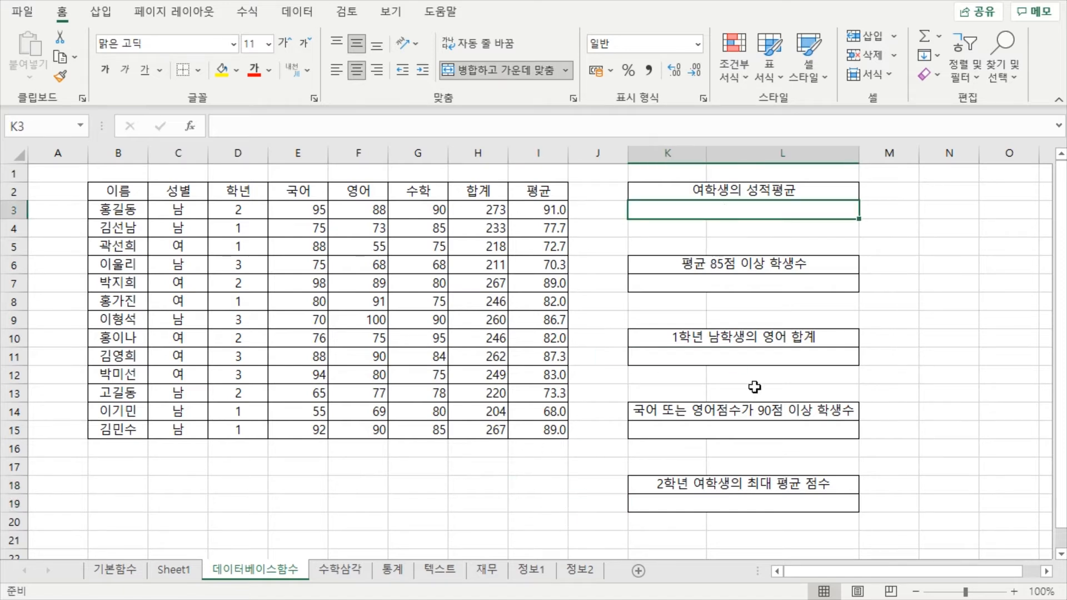
left_click(766, 288)
left_click(739, 358)
left_click(923, 370)
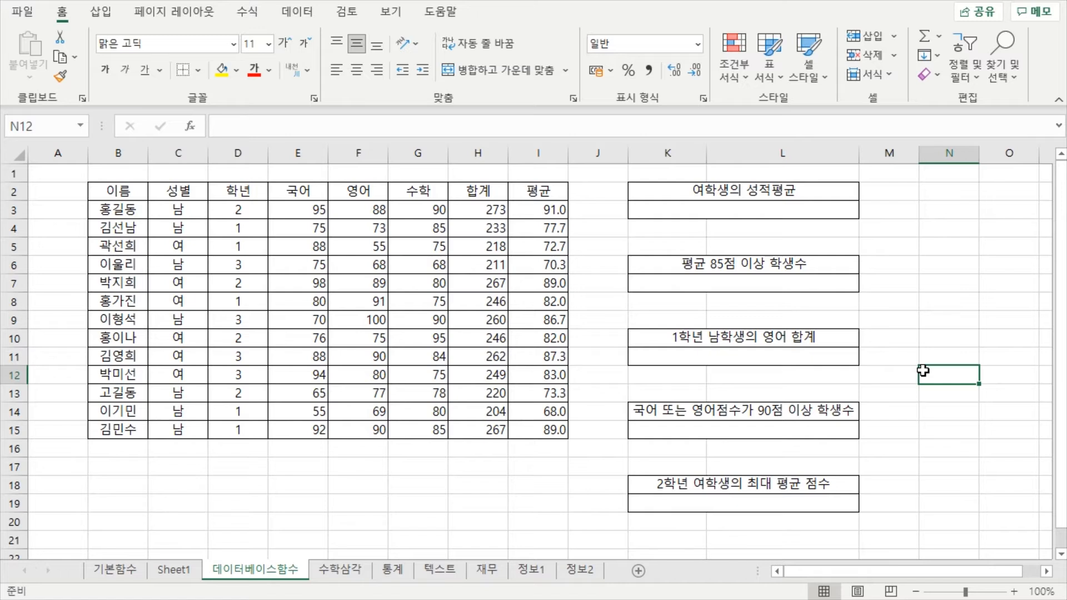
- Examine the 여학생의 성적평균 question in K2 and its empty answer cell K3
left_click(700, 208)
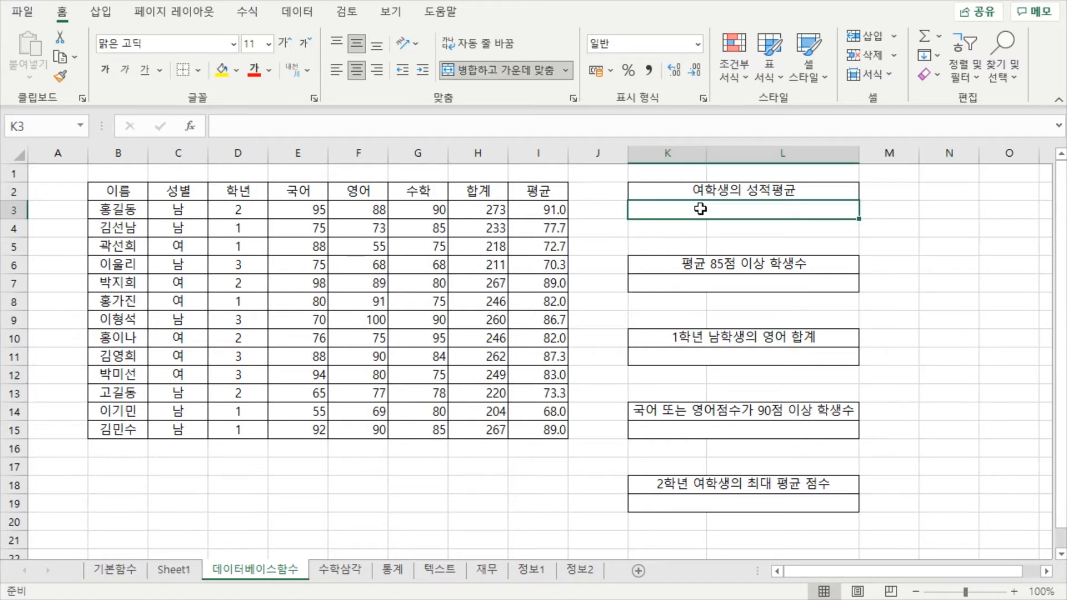
left_click(721, 189)
left_click(723, 214)
left_click(746, 192)
left_click(756, 210)
left_click(761, 192)
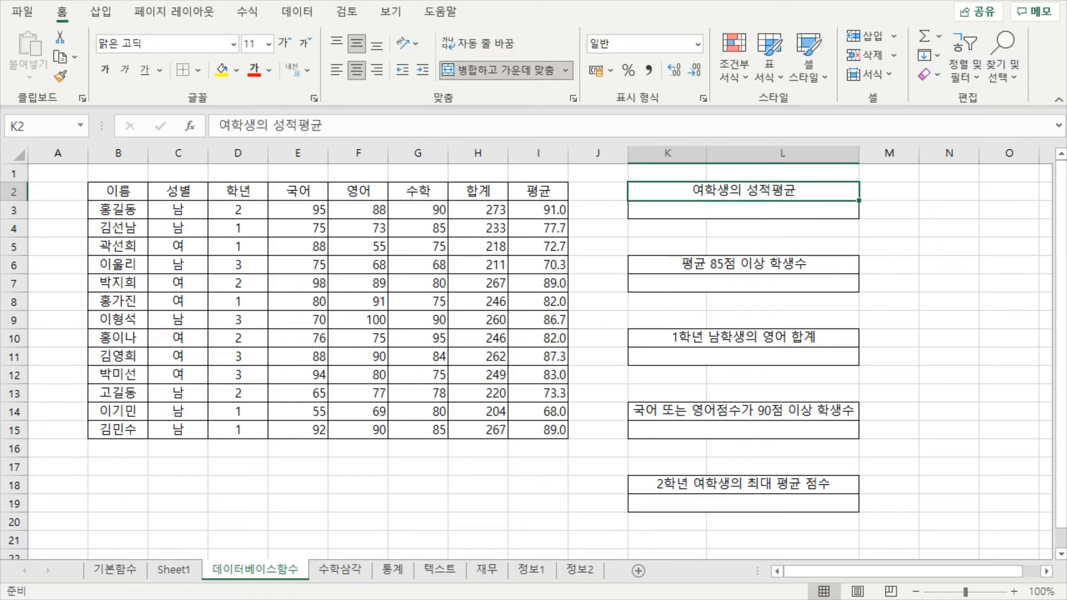
- Review the database function list in the PowerPoint slides, and select the 여학생의 성적평균 answer cell K3 in Excel
key("alt+Tab")
scroll(567, 379, "up", 1)
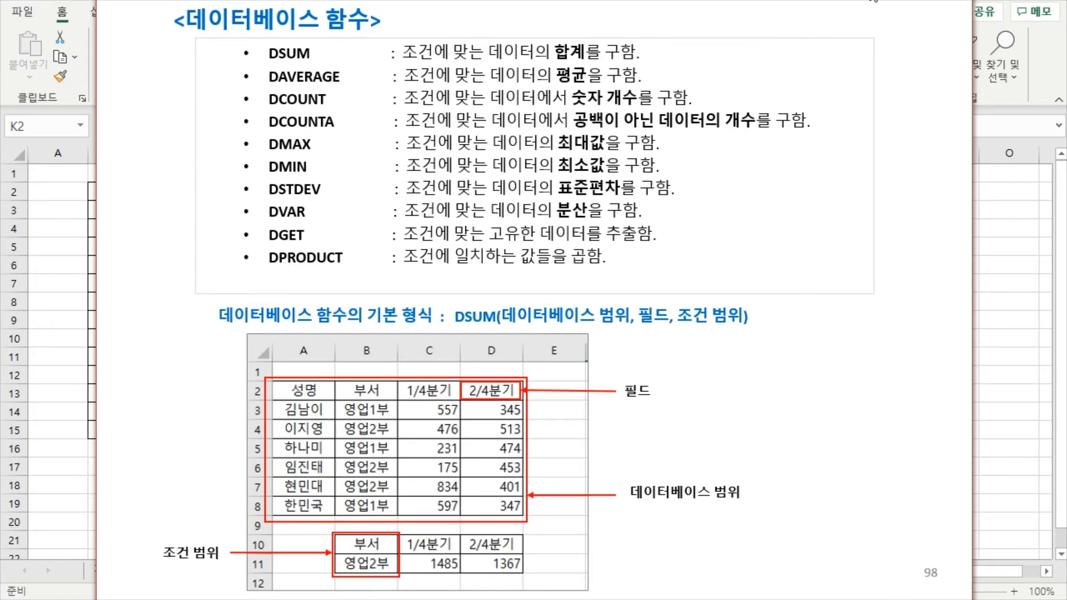
left_click(873, 1)
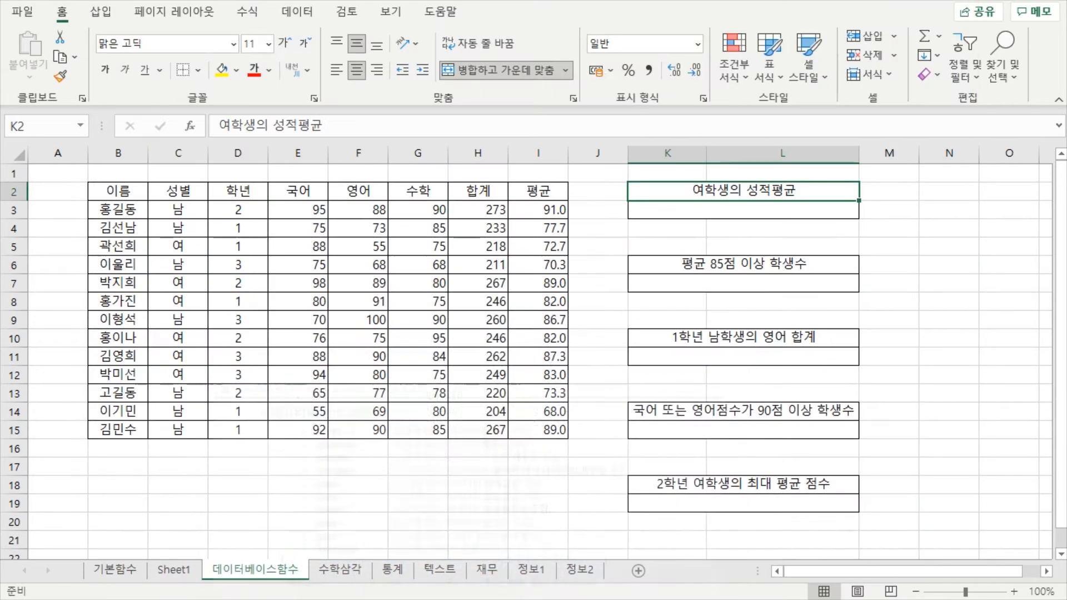
left_click(737, 285)
left_click(722, 210)
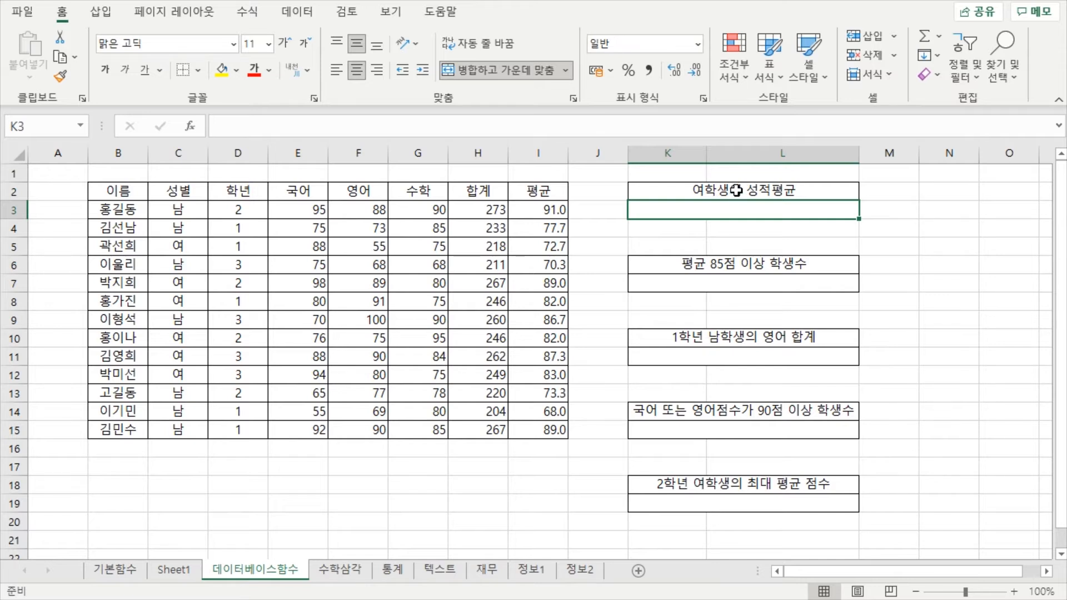
- Examine the 여학생의 성적평균 question in K2 together with its empty answer cell K3
left_click(736, 191)
left_click(726, 210)
left_click(732, 189)
left_click(729, 212)
left_click(733, 191)
left_click(735, 210)
left_click(762, 194)
left_click(746, 210)
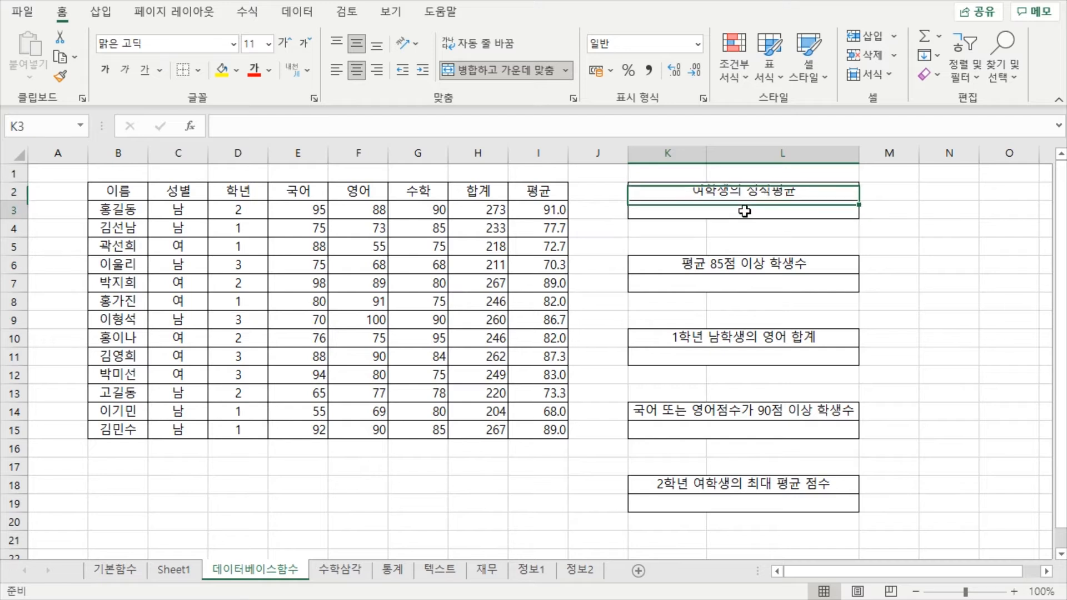
left_click(735, 191)
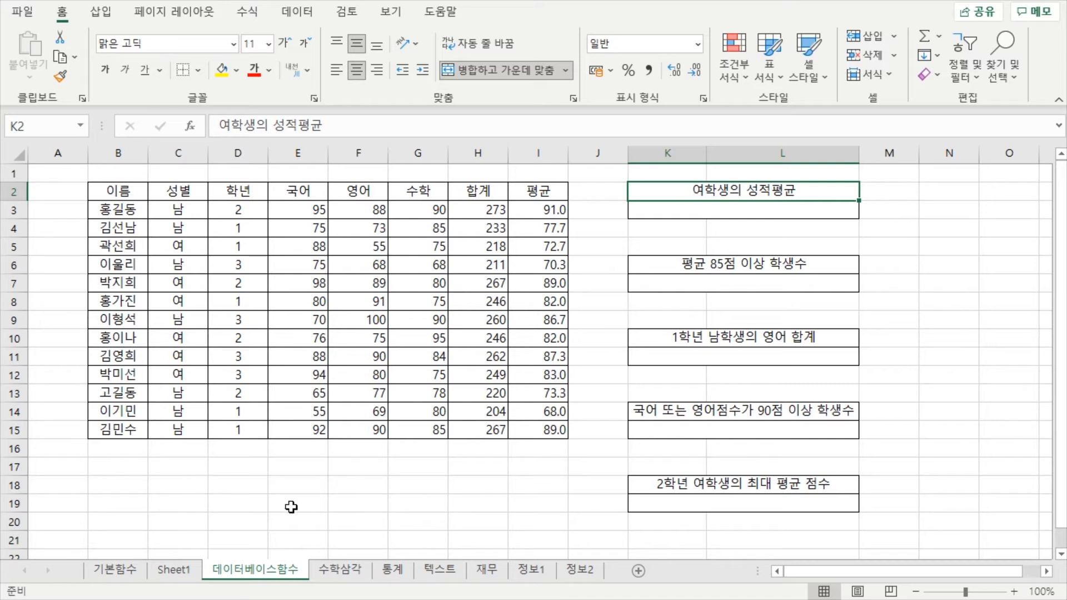
- Enter the criteria for female students below the score table: header 성별 in C17 and condition 여 in C18
left_click(279, 483)
left_click(185, 468)
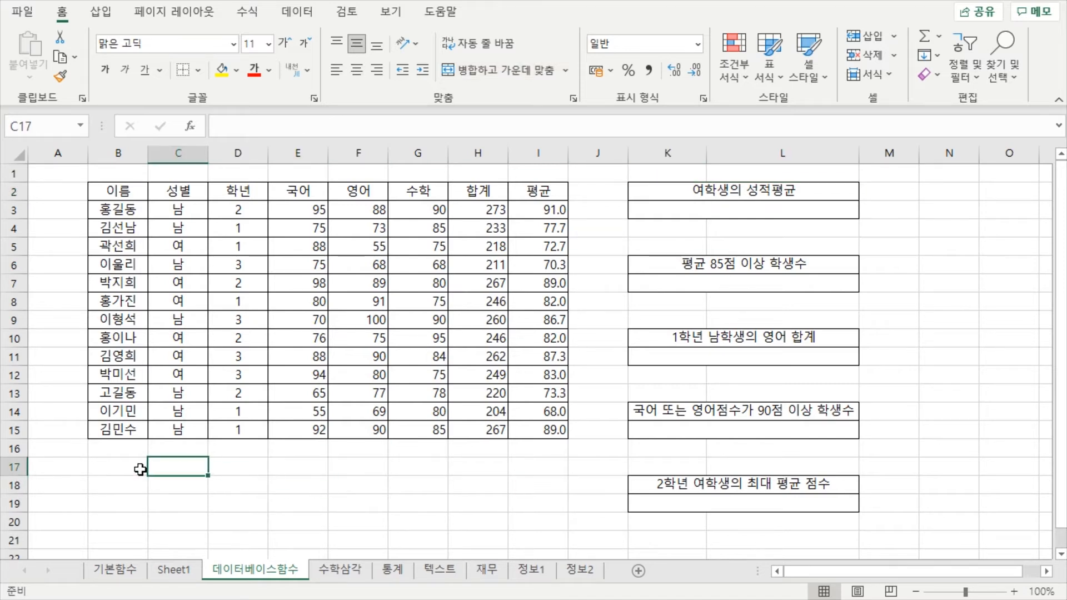
left_click(138, 466)
left_click(156, 469)
type("tjd")
key("BackSpace")
key("BackSpace")
key("BackSpace")
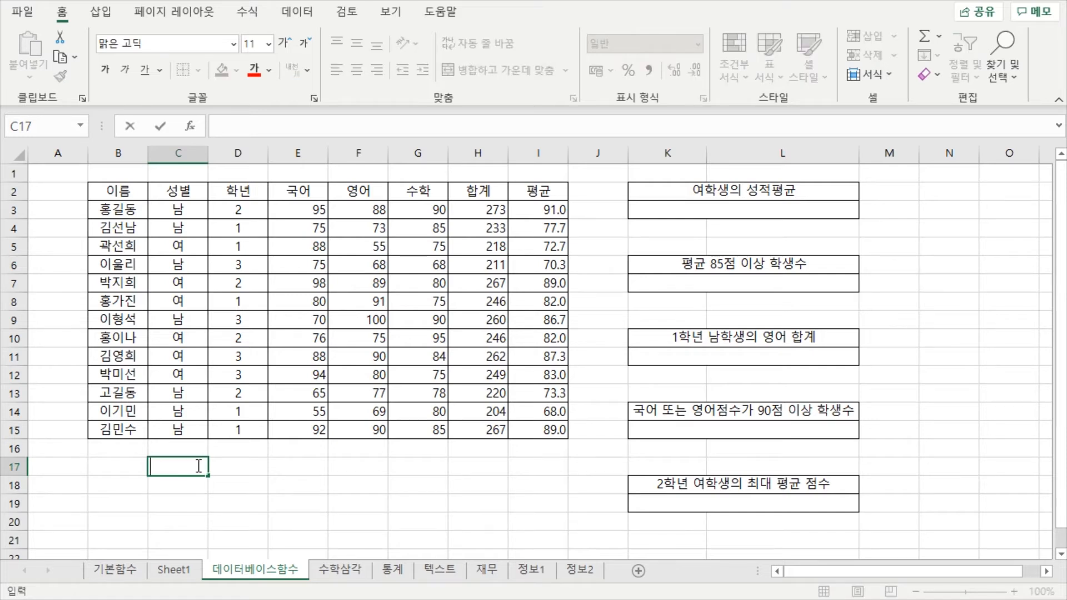
type("성별")
key("Return")
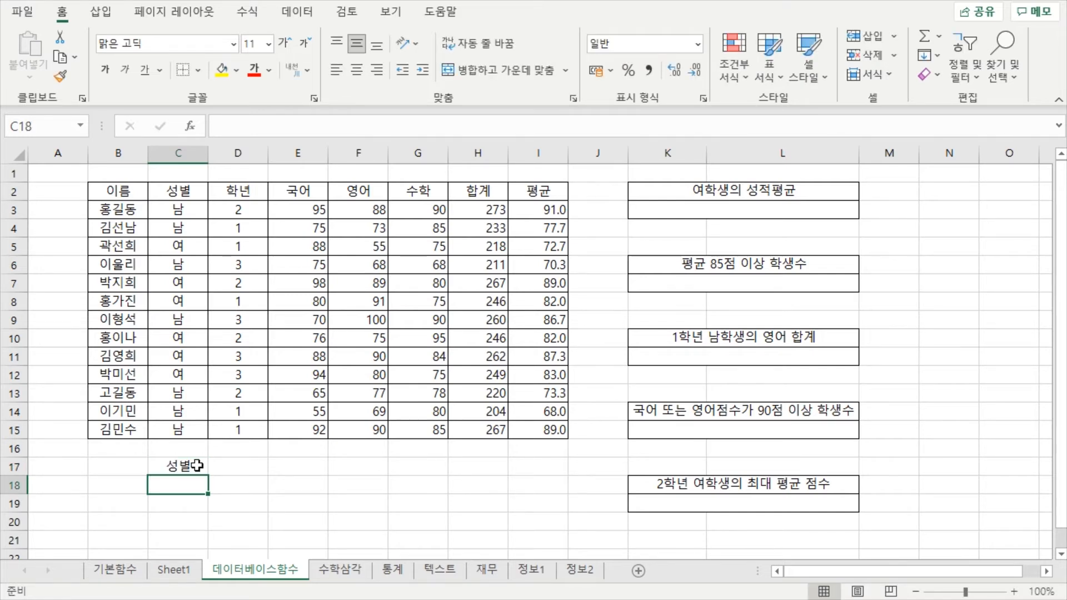
type("여")
key("Return")
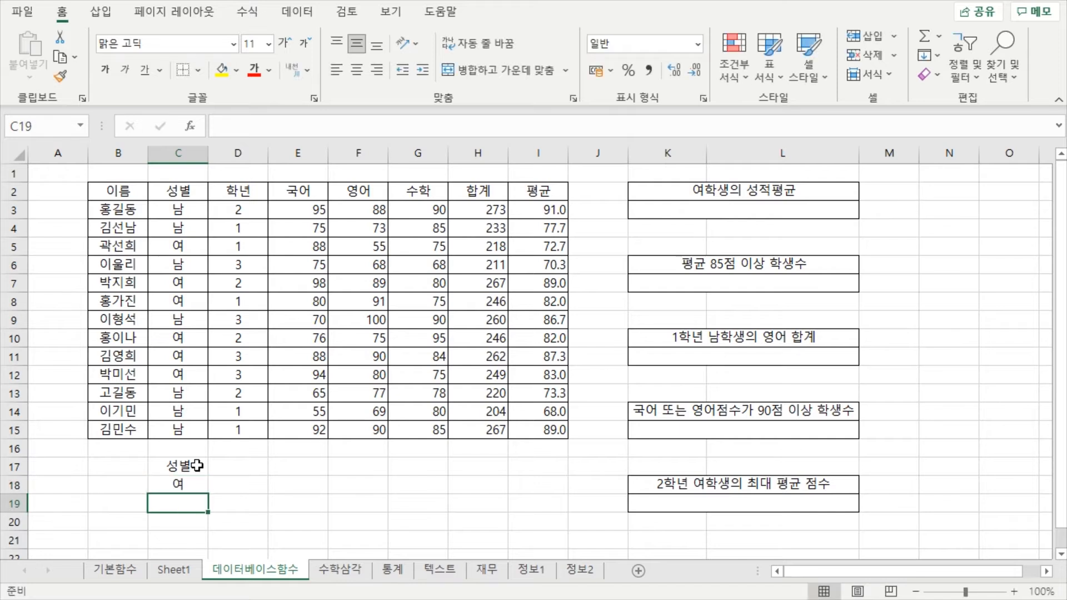
- Add borders to the criteria range C17:C18 and look over its header and condition cells
left_click_drag(291, 516, 280, 508)
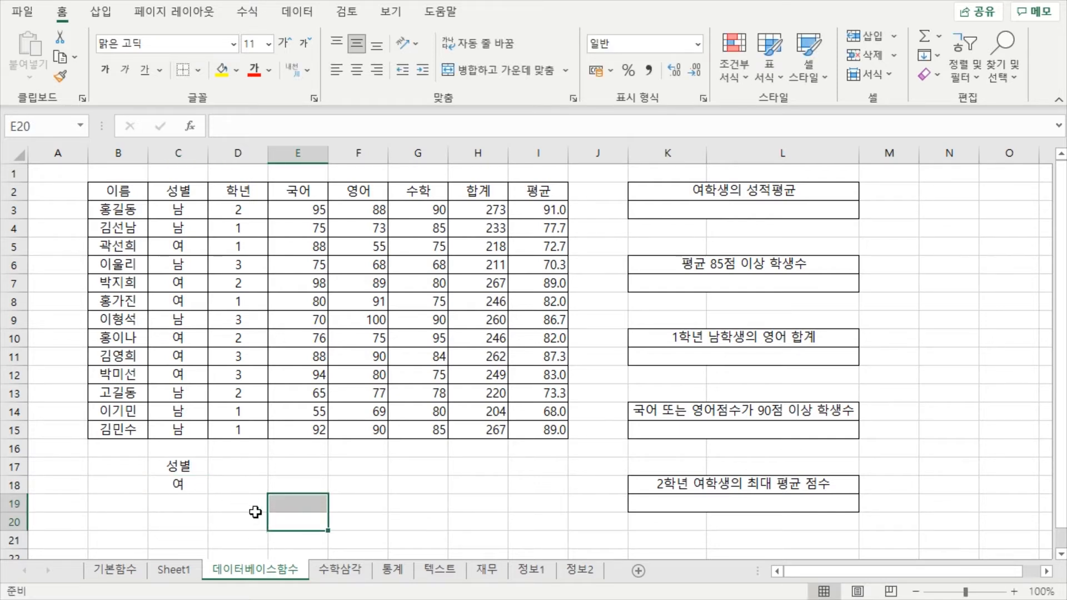
left_click_drag(183, 469, 172, 482)
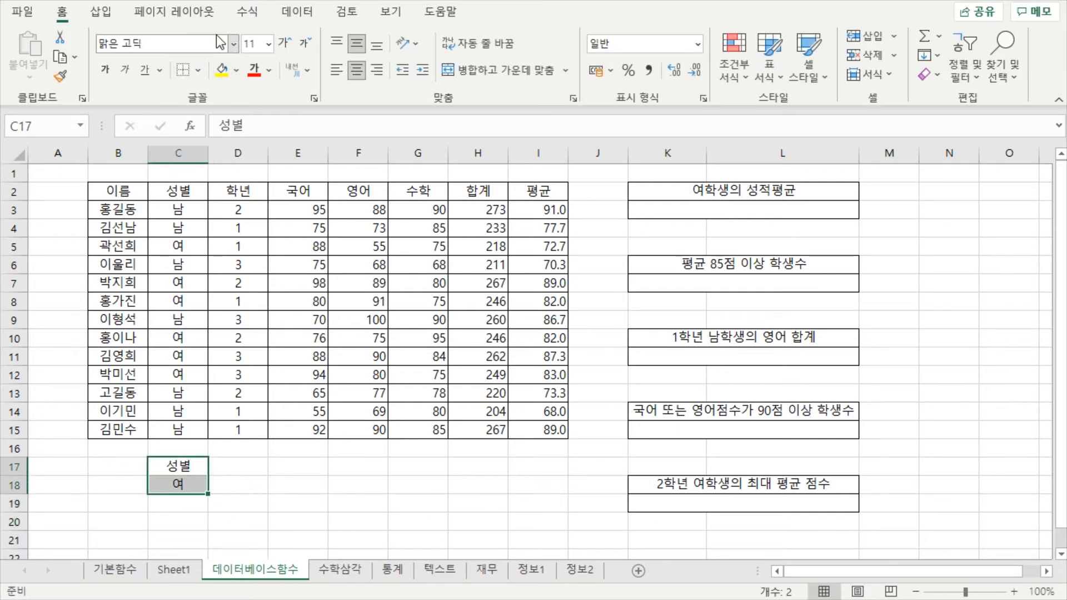
left_click(203, 1)
left_click(340, 520)
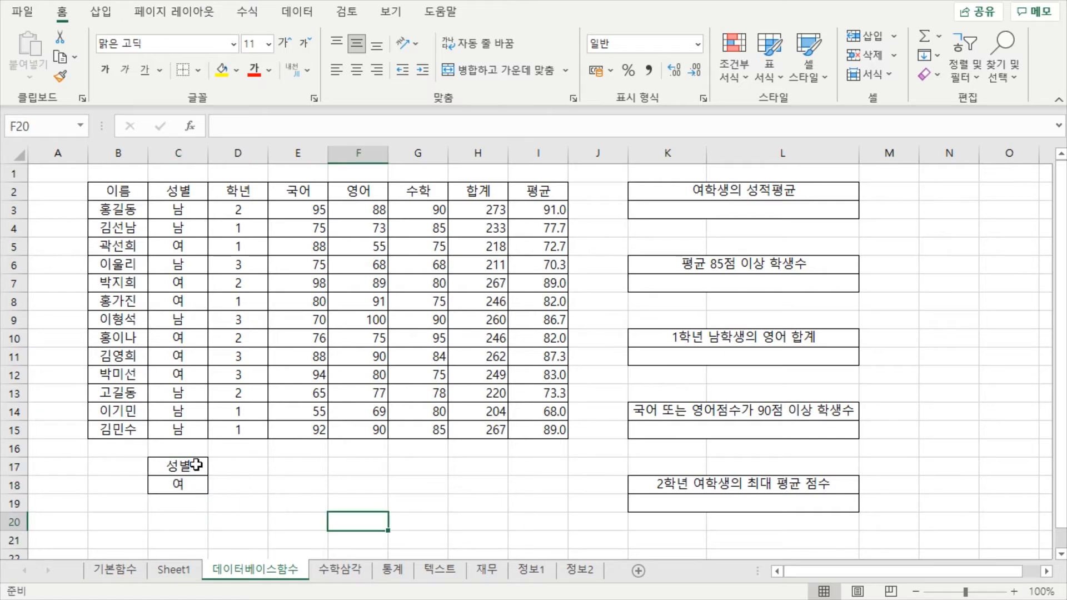
mouse_move(198, 465)
left_mouse_down()
mouse_move(253, 479)
mouse_move(194, 470)
mouse_move(195, 486)
left_mouse_up()
left_click(241, 466)
left_click(187, 470)
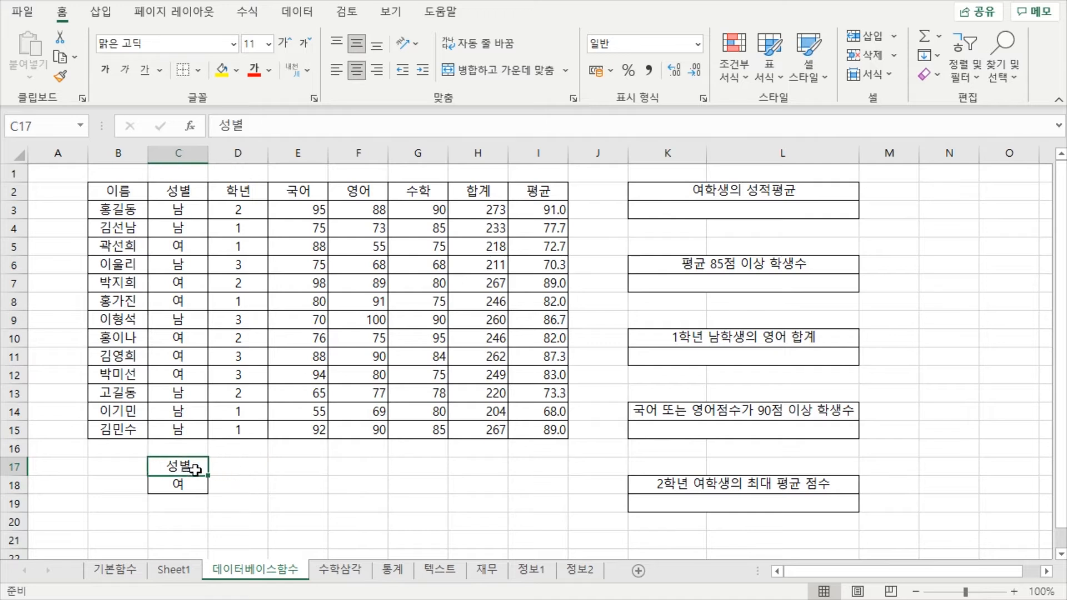
left_click(190, 484)
left_click(184, 468)
left_click(231, 467)
- Calculate the female students' average in K3 with =DAVERAGE(B2:I15,I2,C17:C18)
left_click(723, 209)
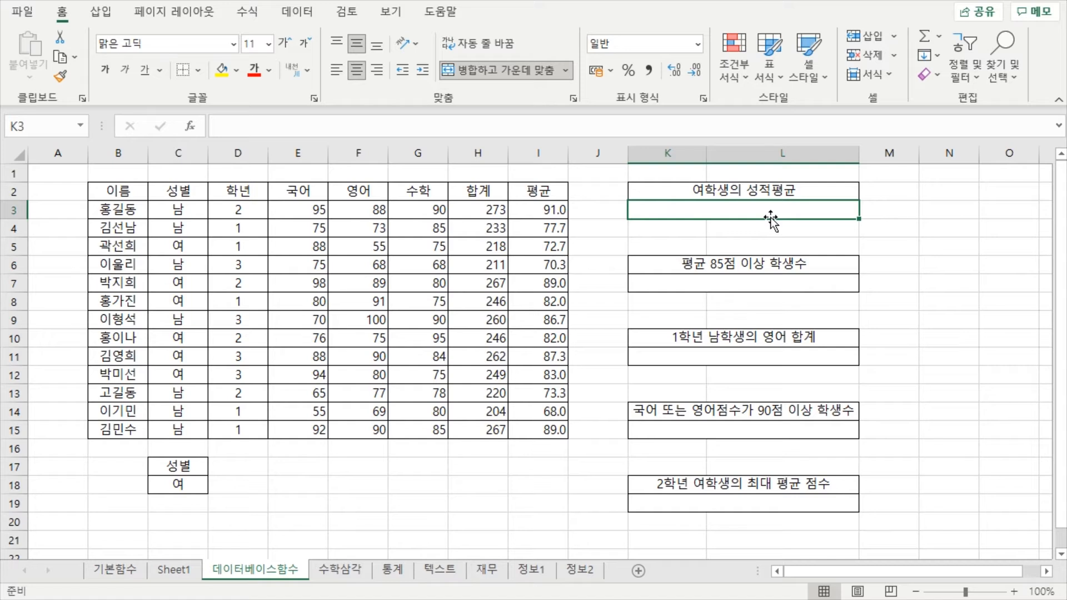
type("=ㅇ")
key("BackSpace")
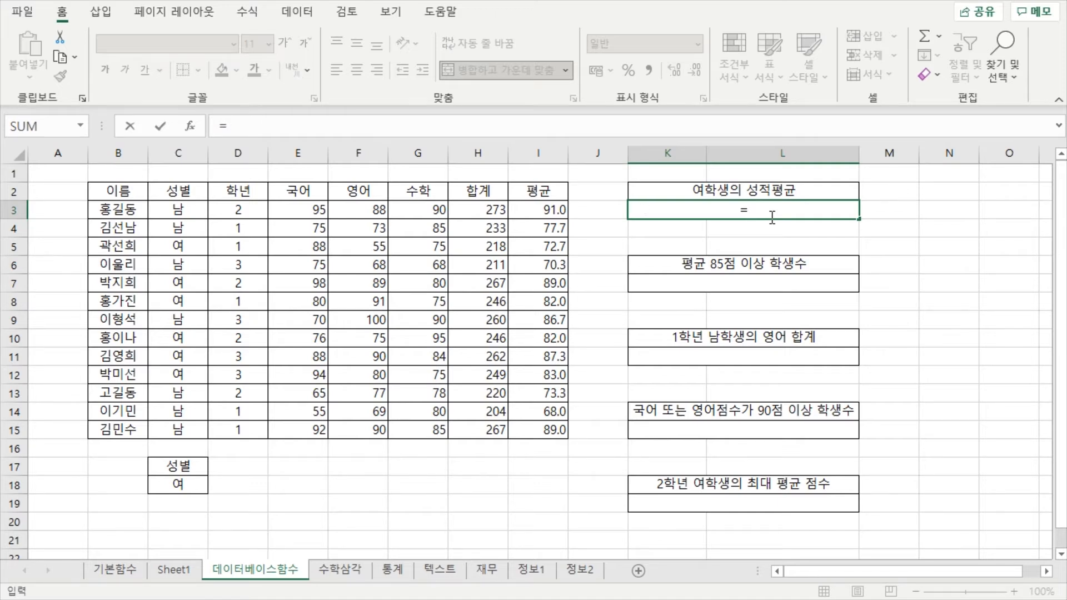
type("dav")
key("Tab")
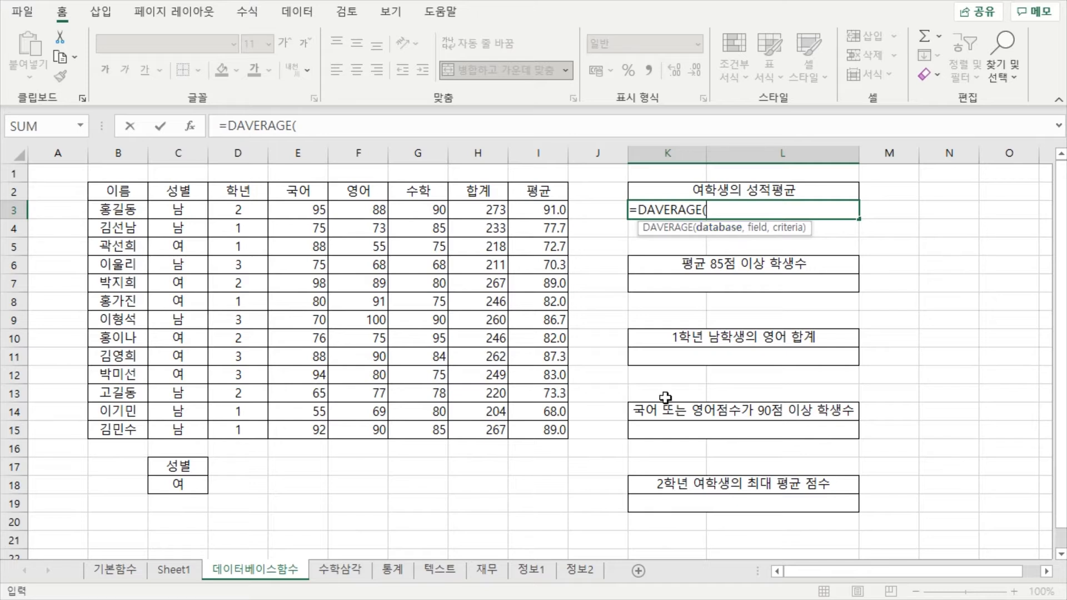
left_click_drag(126, 195, 532, 429)
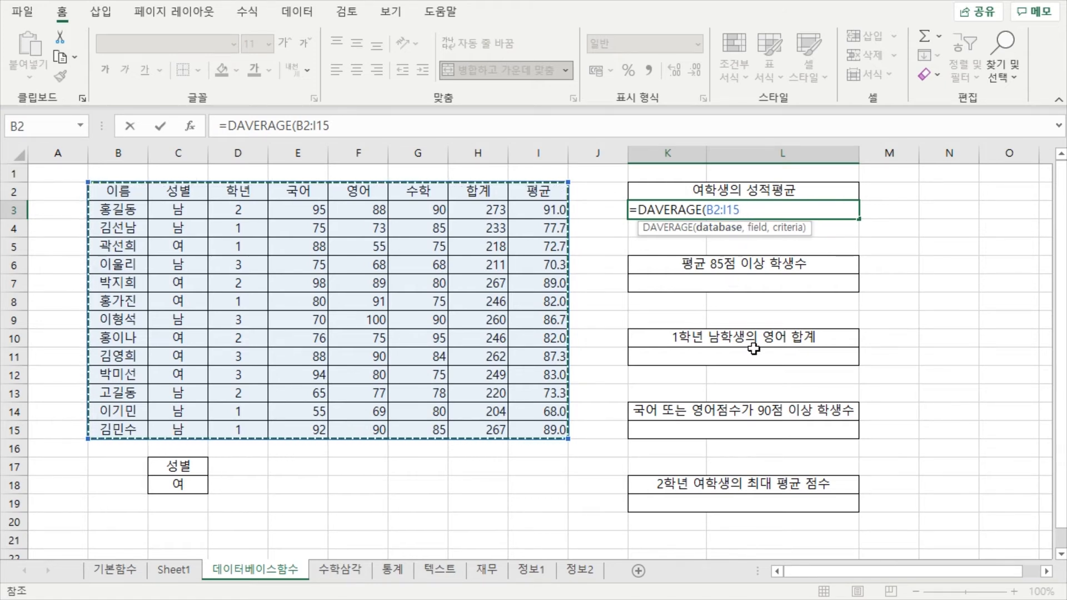
type(",")
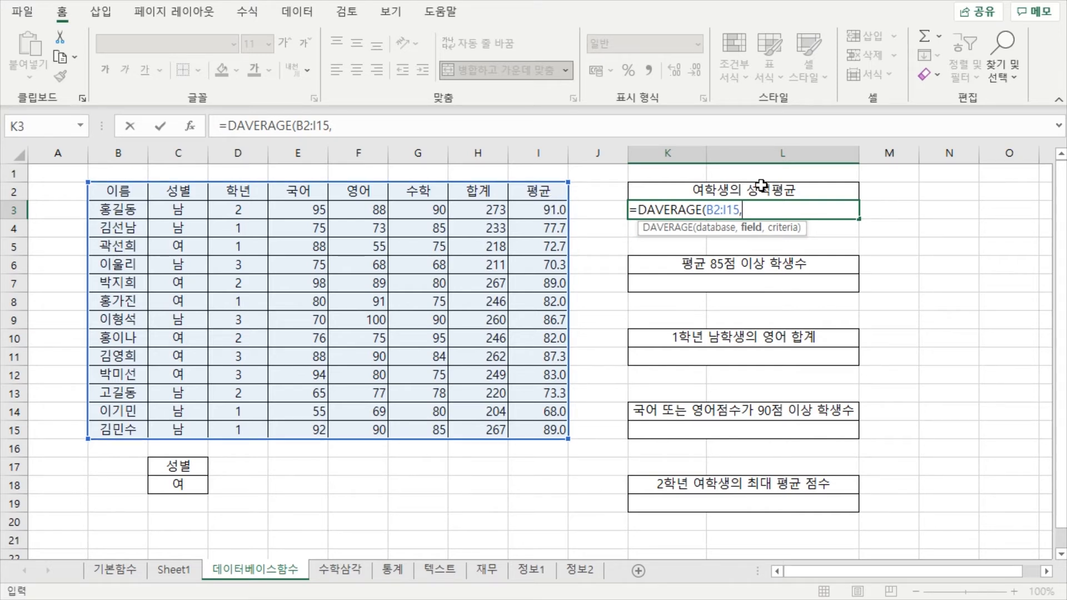
left_click(547, 195)
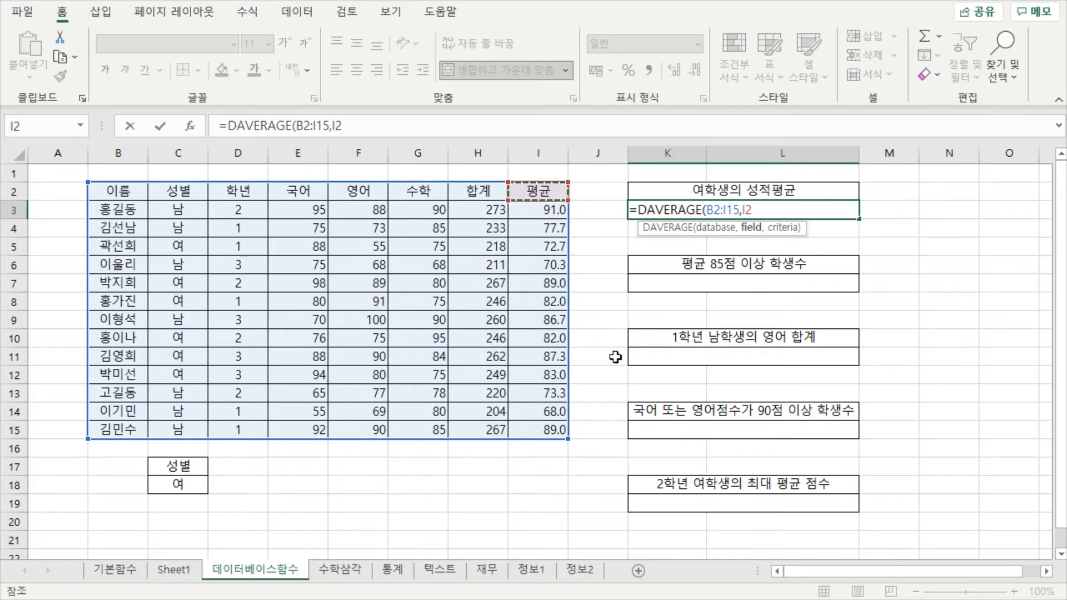
type(",")
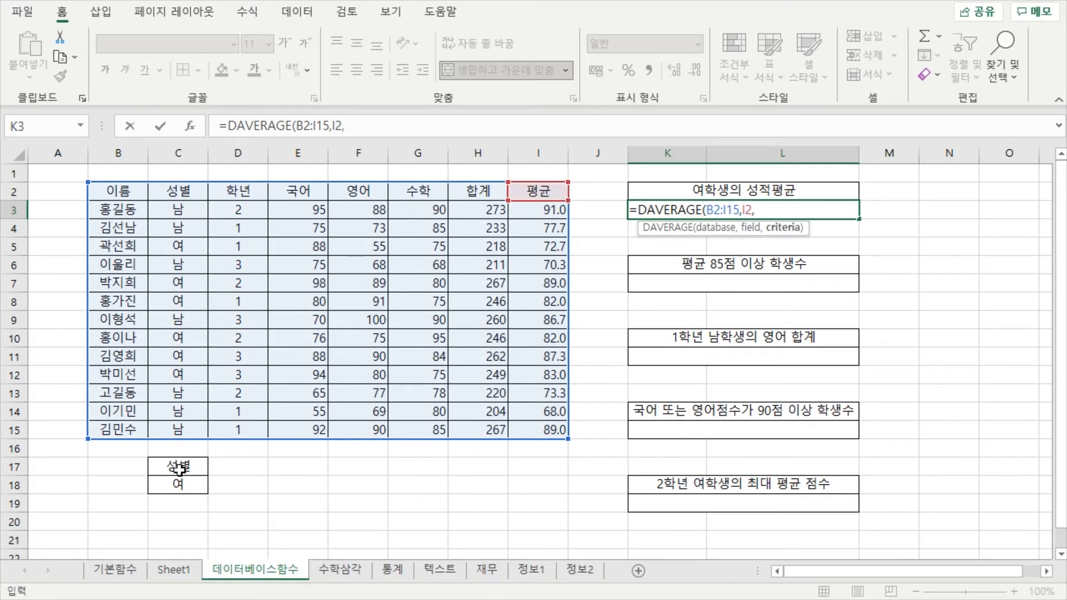
left_click_drag(179, 469, 178, 487)
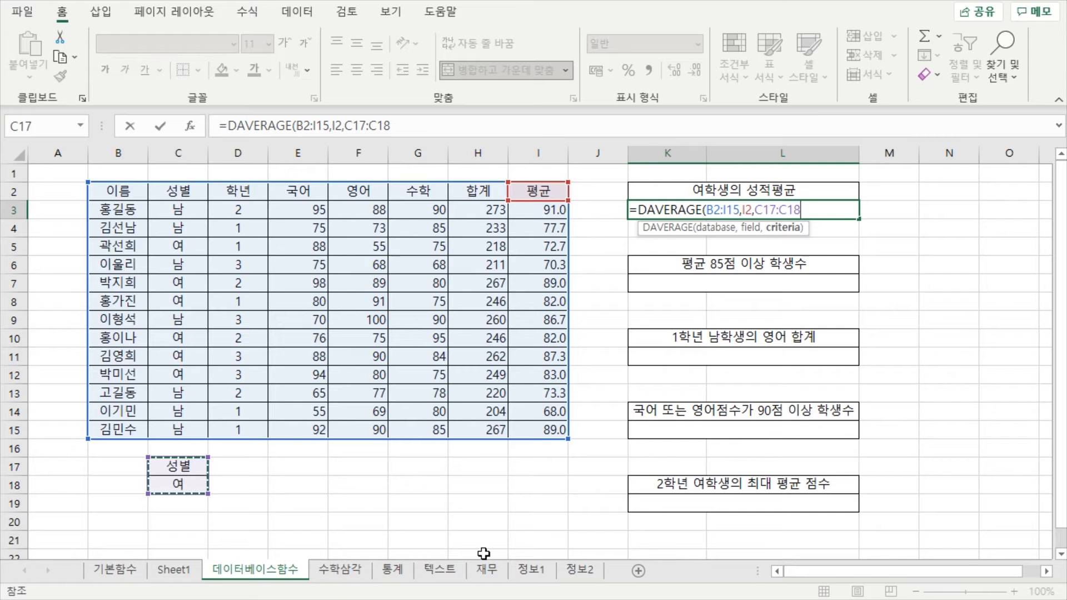
key("Return")
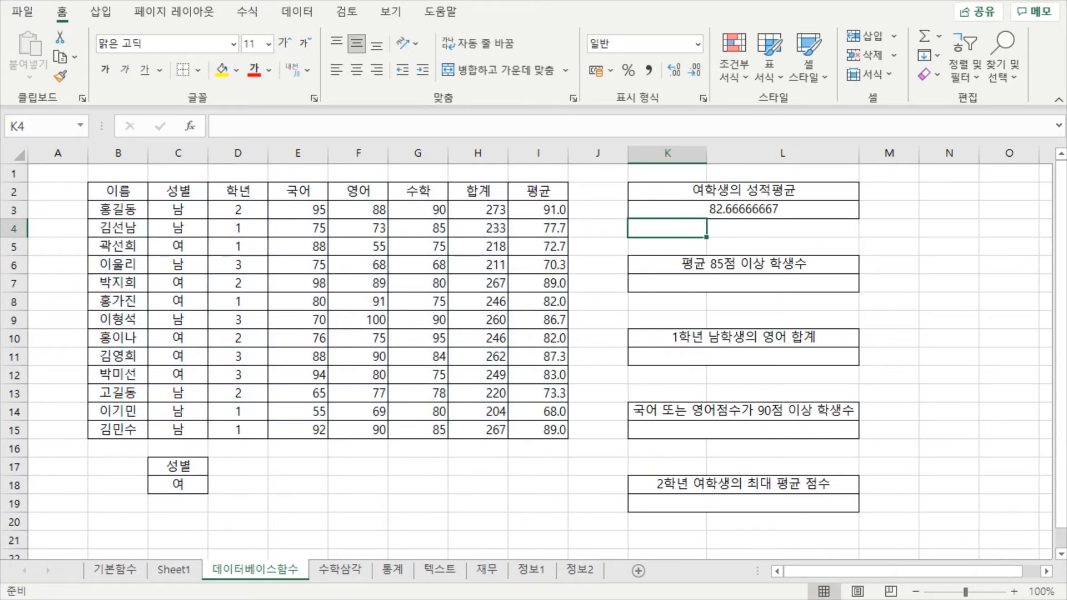
- Check the K3 result against the female students' averages in I5, I7, I8, I10 and I11
left_click(736, 210)
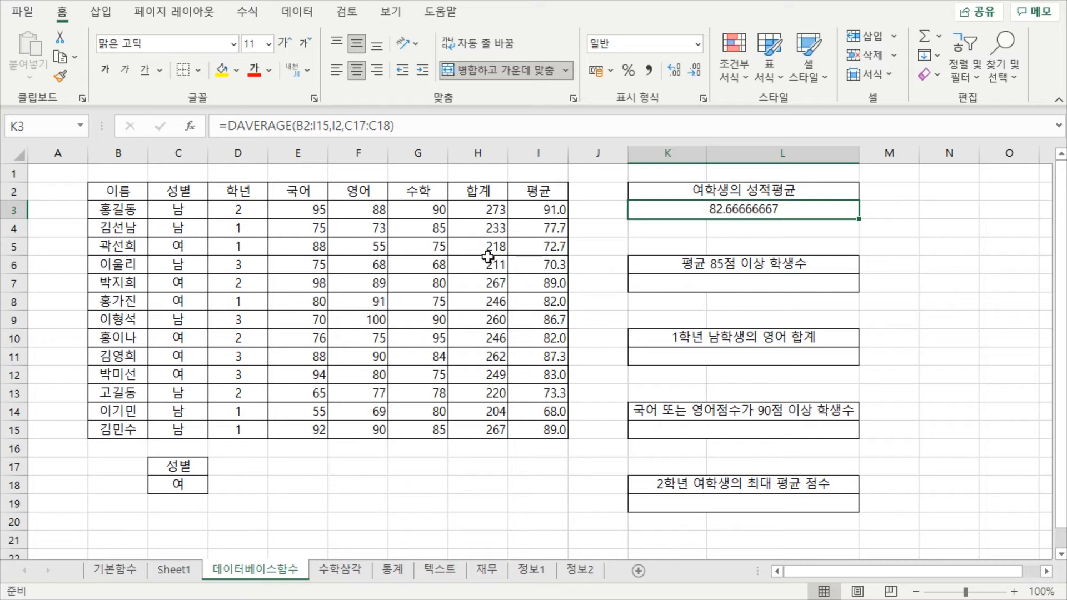
left_click(528, 244)
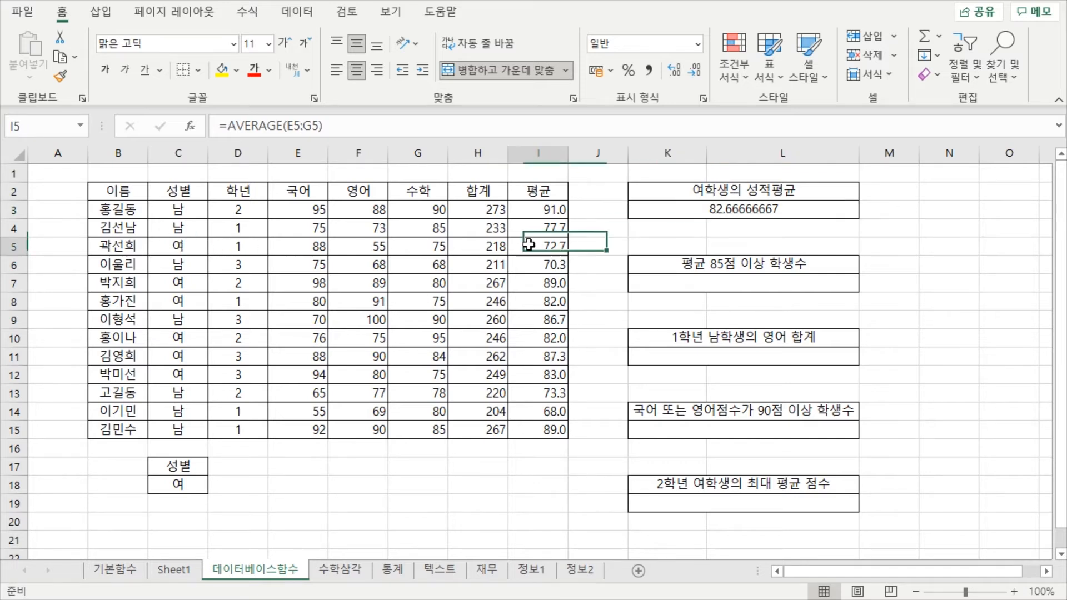
left_click(536, 283, "ctrl")
left_click(541, 303, "ctrl")
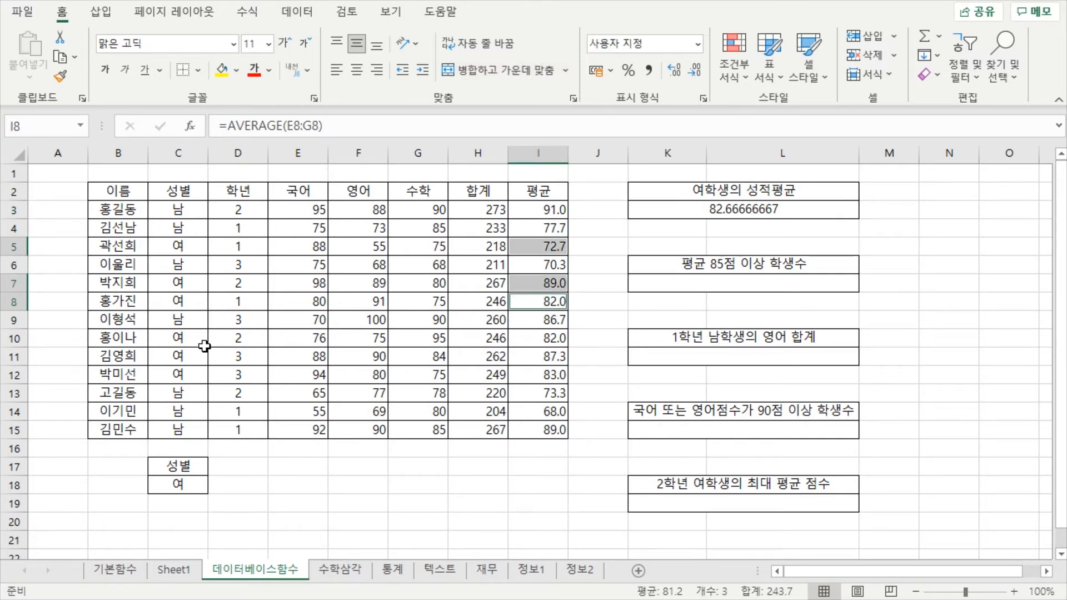
left_click(516, 338, "ctrl")
left_click(531, 357, "ctrl")
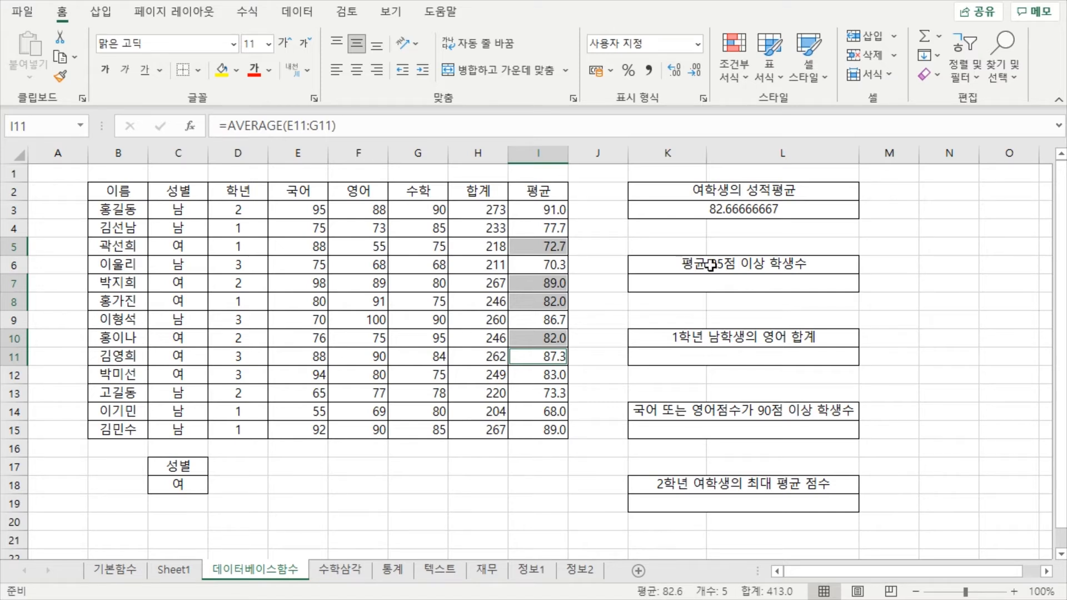
- Reduce the average in K3 to one decimal place
left_click(768, 210)
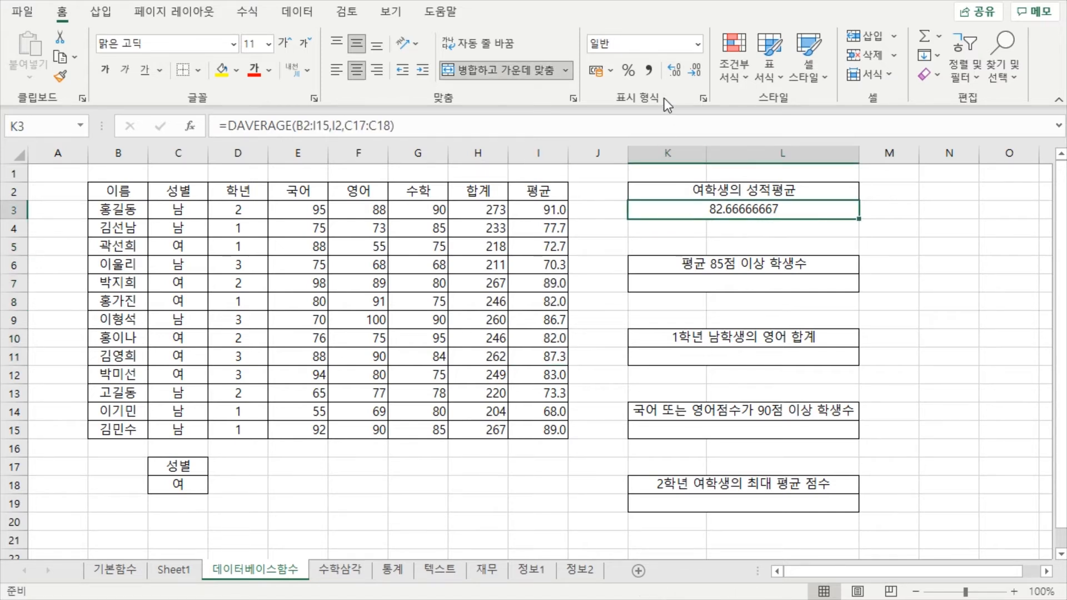
left_click(695, 71)
left_click(694, 71)
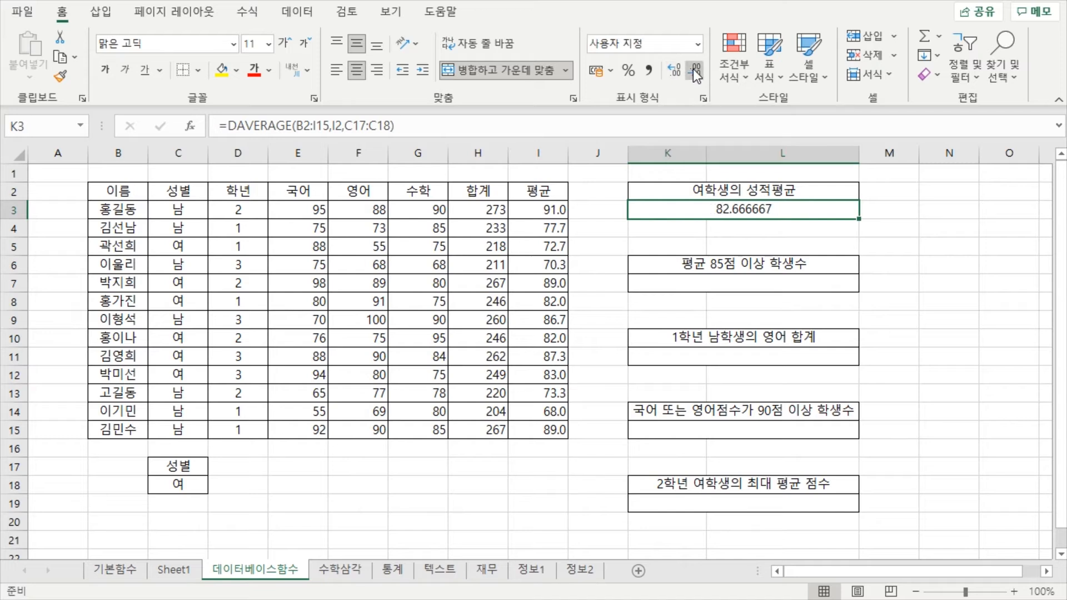
left_click(695, 71)
left_click(695, 71)
left_click(694, 71)
left_click(695, 71)
left_click(694, 71)
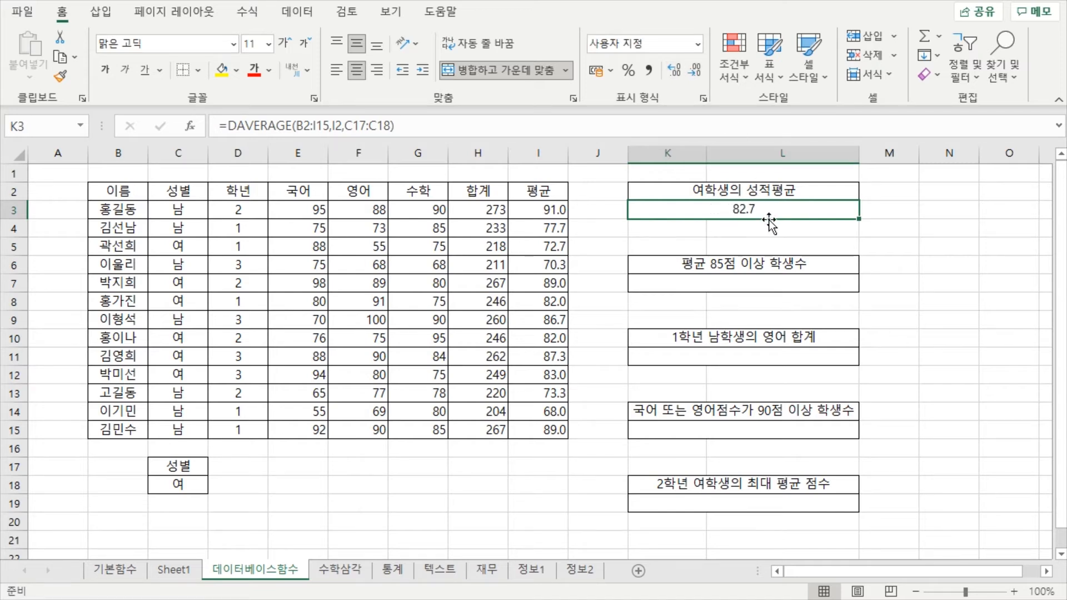
- Compare the formatted result in K3 and its K2 title with the values in the 평균 column
left_click(758, 245)
key("Up")
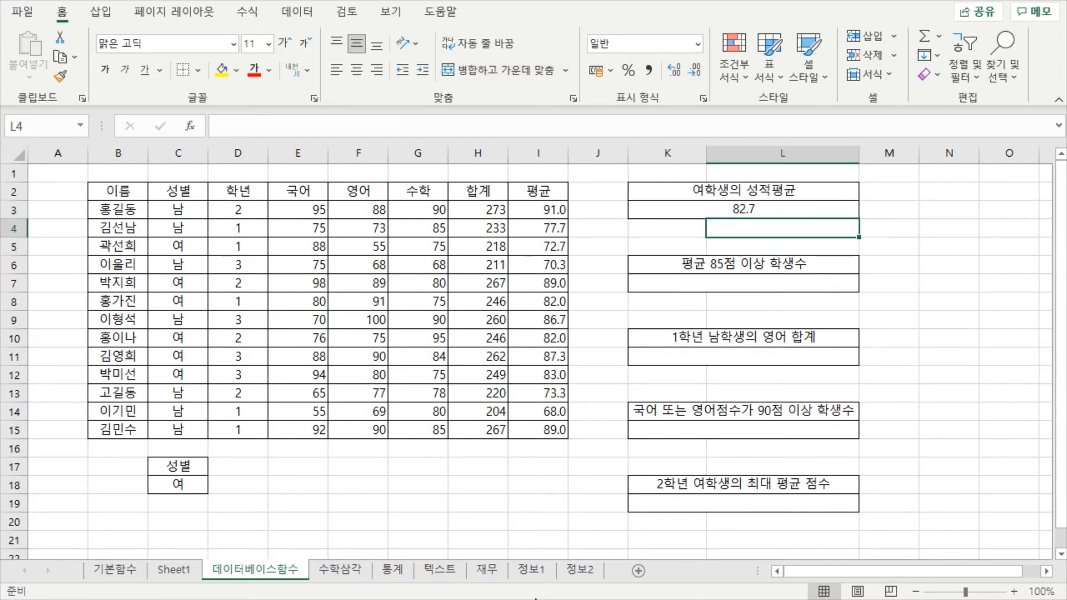
left_click(751, 216)
left_click(582, 234)
left_click(531, 227)
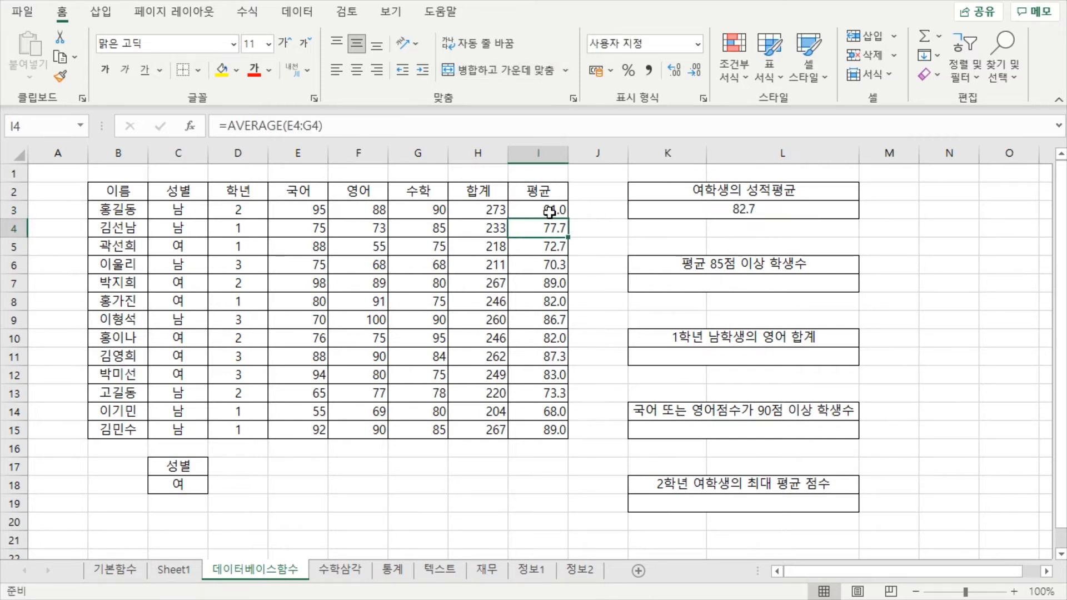
left_click(549, 211)
left_click(716, 210)
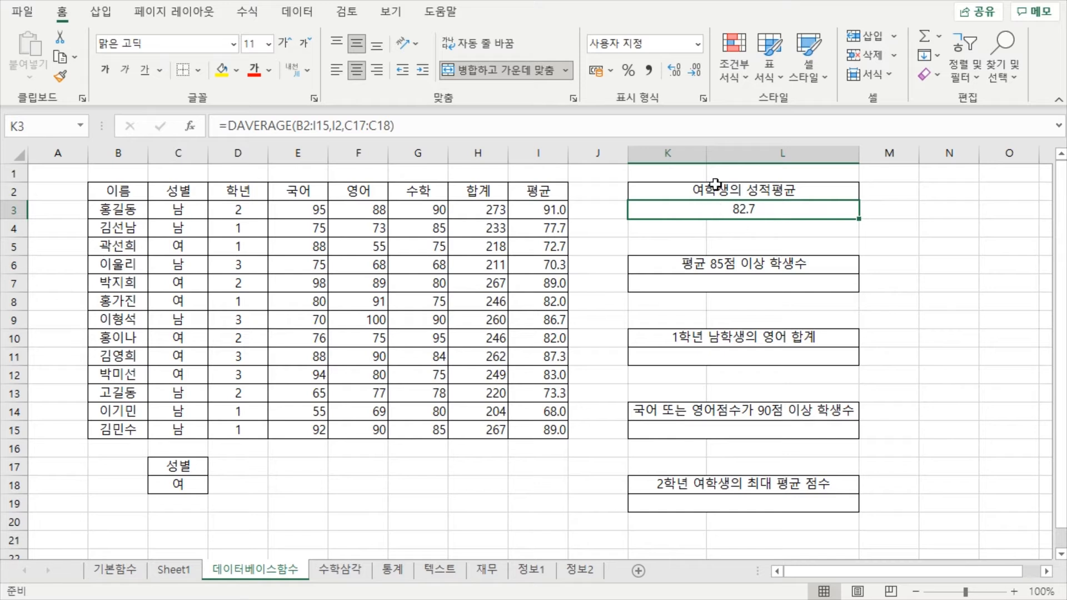
left_click(753, 189)
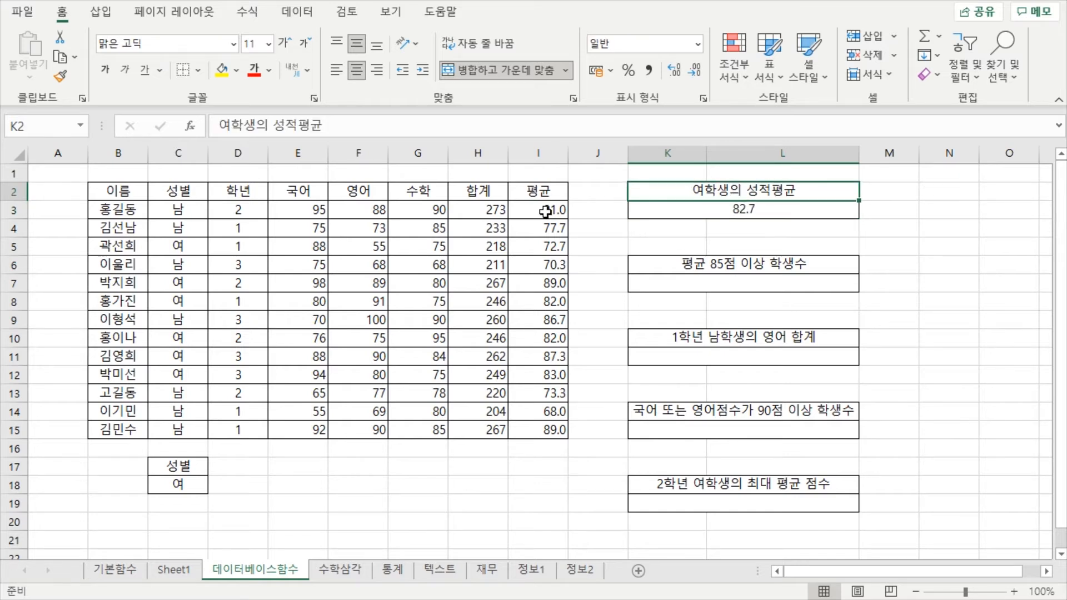
- Rename the 평균 column header in I2 to 성적평균
left_click(544, 190)
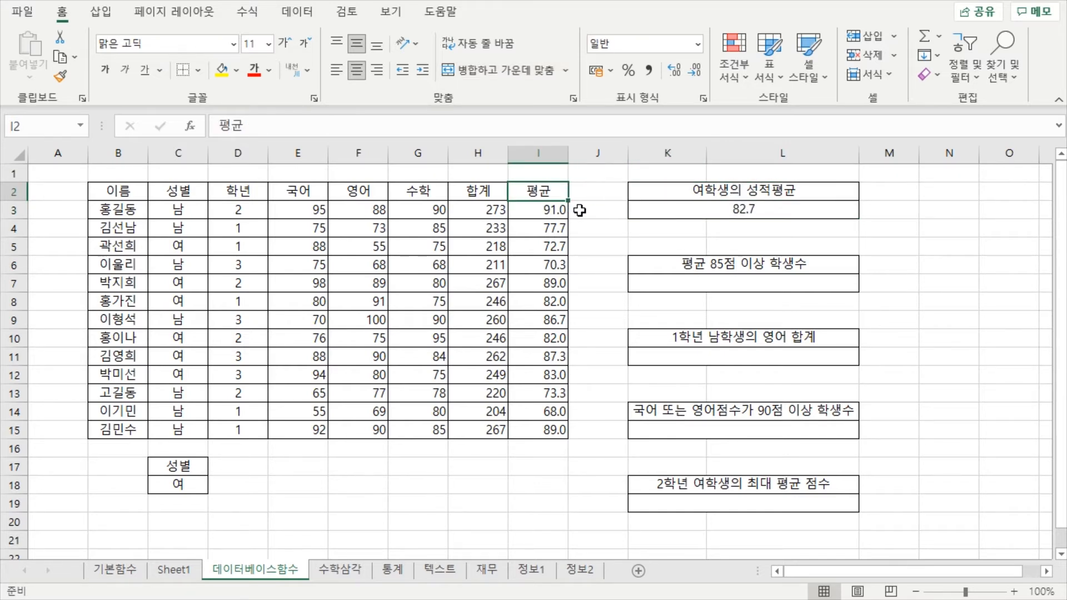
type("j")
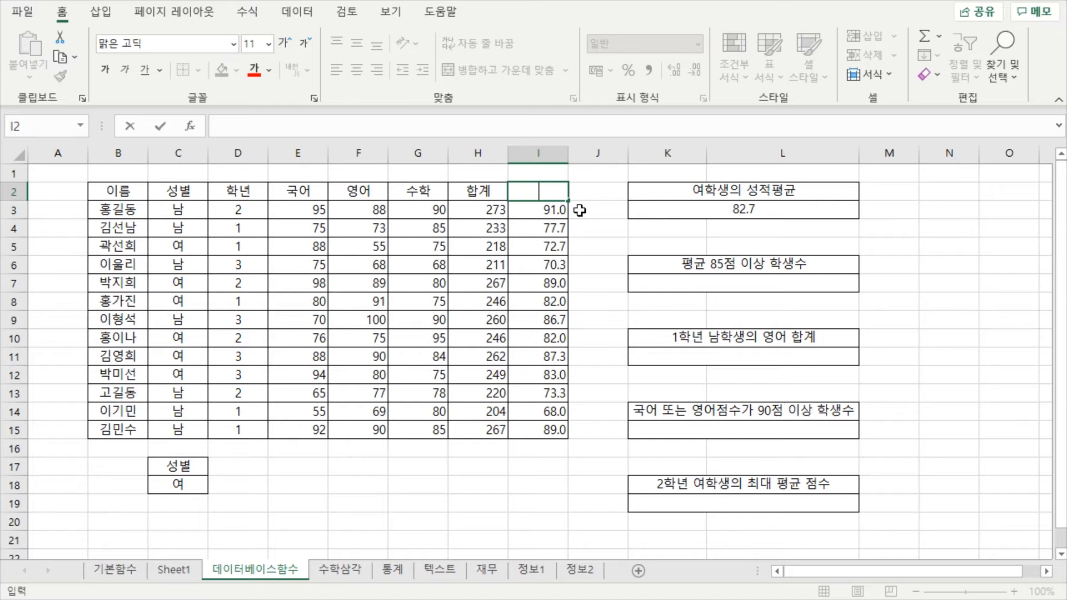
type("ㅓㅇtjdw")
key("BackSpace")
key("BackSpace")
type("성적평규")
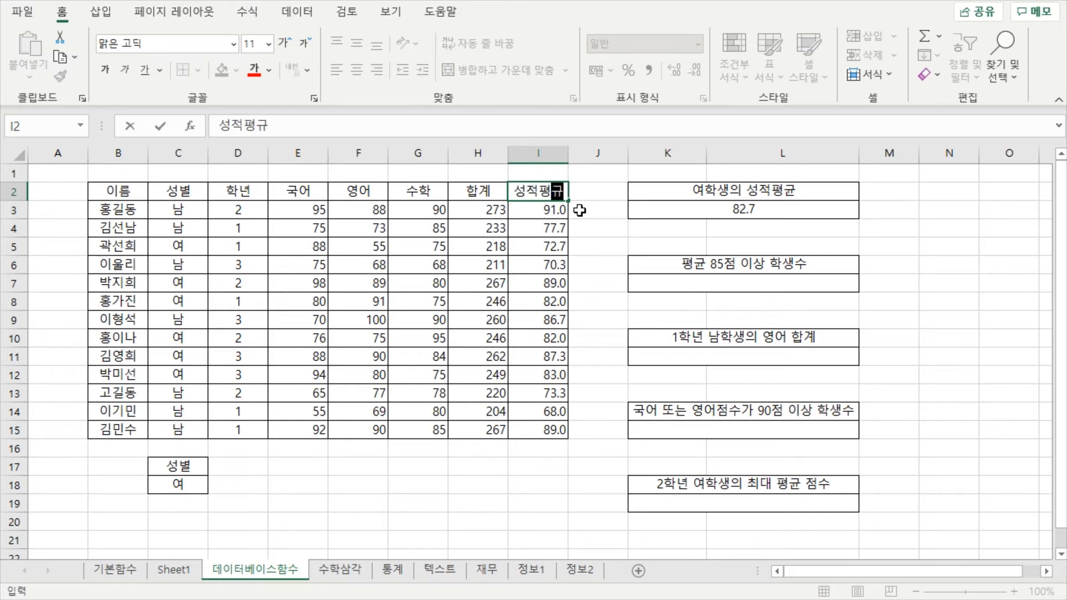
type("ㄴ")
key("Return")
- Review the arguments of the DAVERAGE formula in K3 against the ranges they reference
left_click(747, 212)
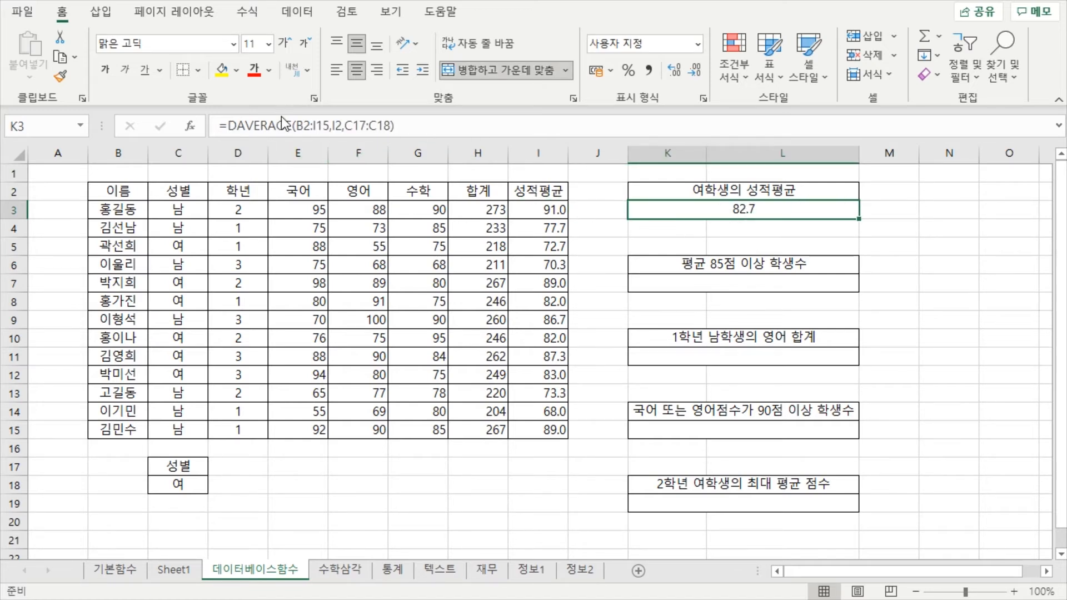
left_click(296, 126)
left_click(348, 126)
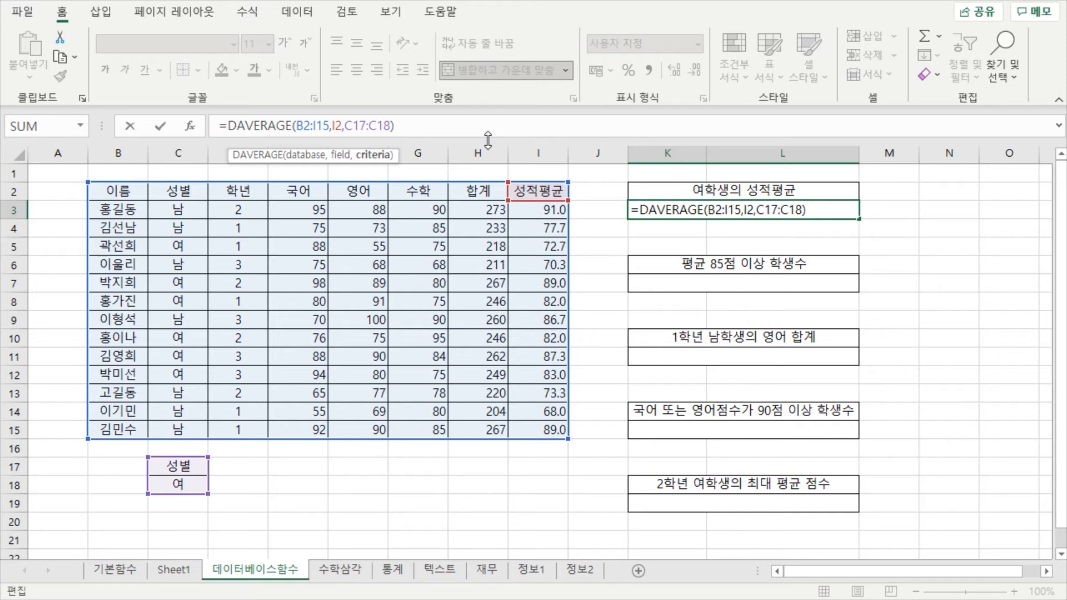
key("ctrl+Return")
left_click(707, 276)
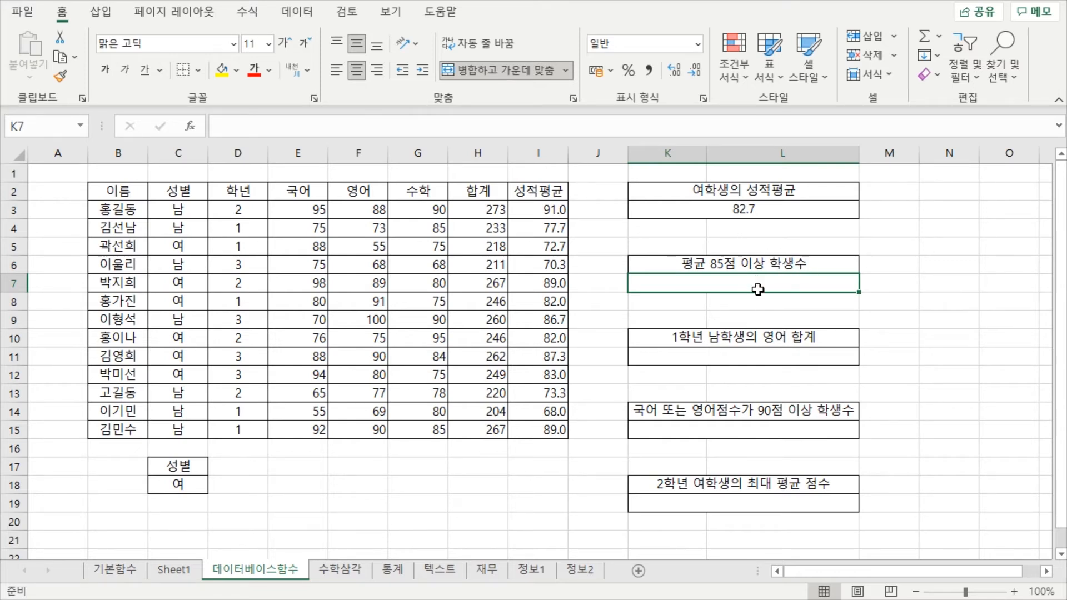
double_click(691, 281)
type("=")
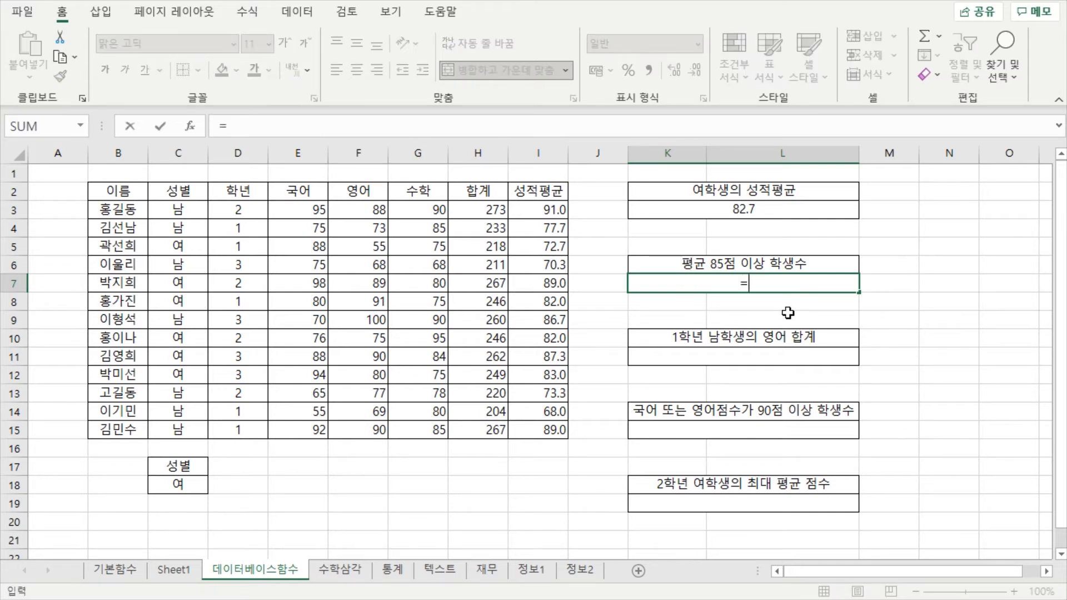
type("d")
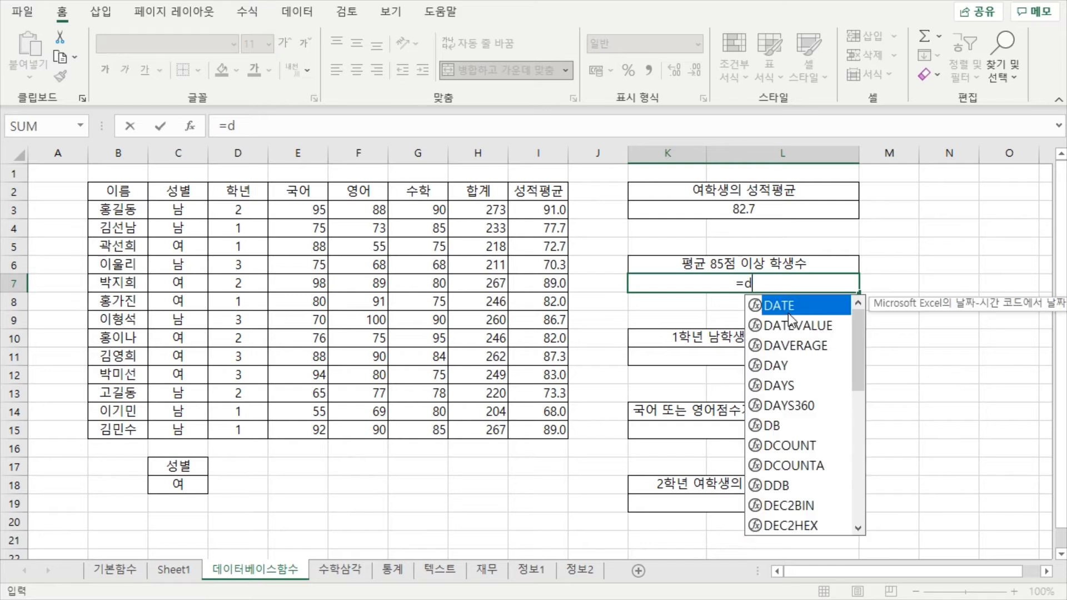
type("count(")
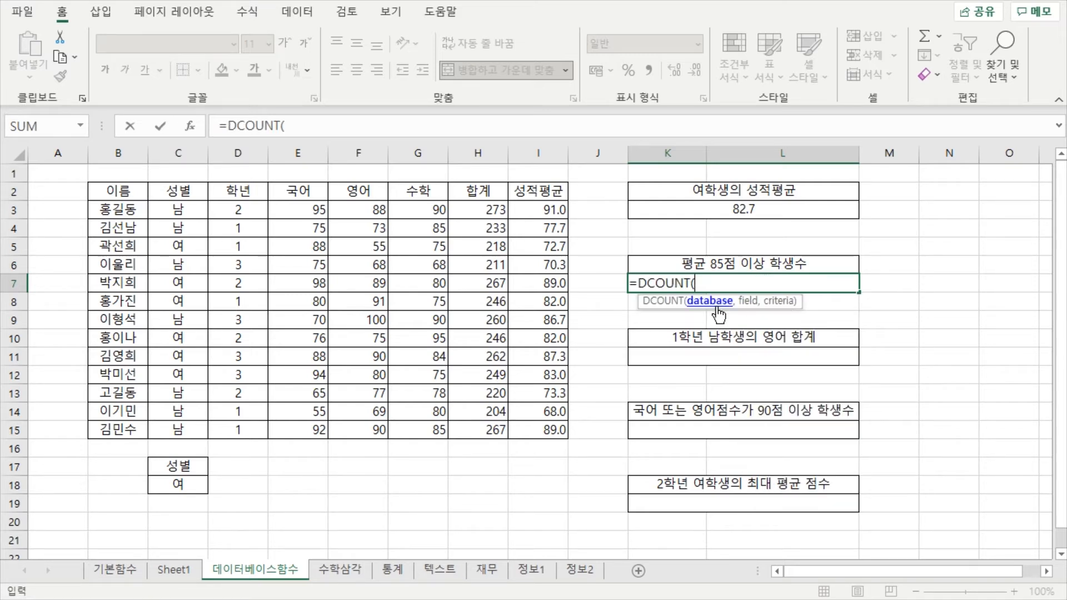
left_click_drag(126, 192, 542, 485)
key("Escape")
- Copy the 성적평균 header from I2 to E17 as the header of a second criteria range
left_click(290, 469)
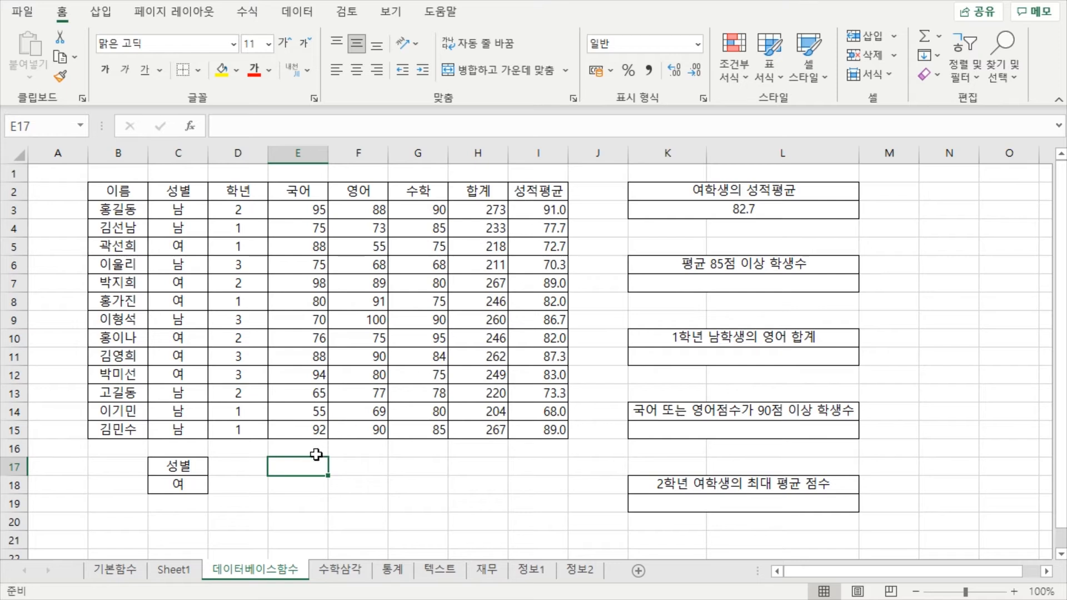
left_click(537, 193)
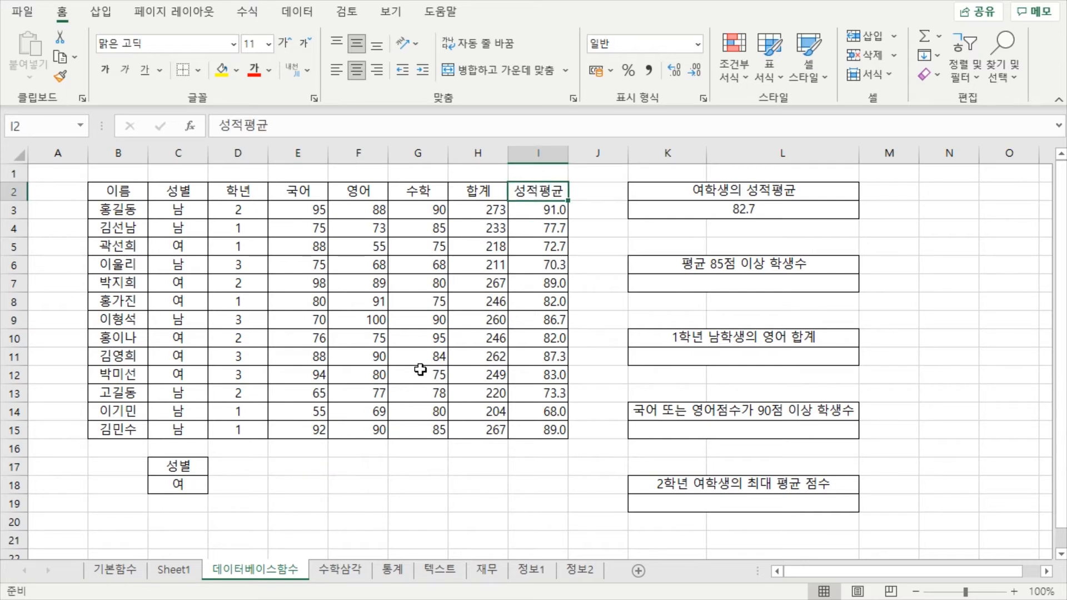
key("ctrl+c")
left_click(285, 466)
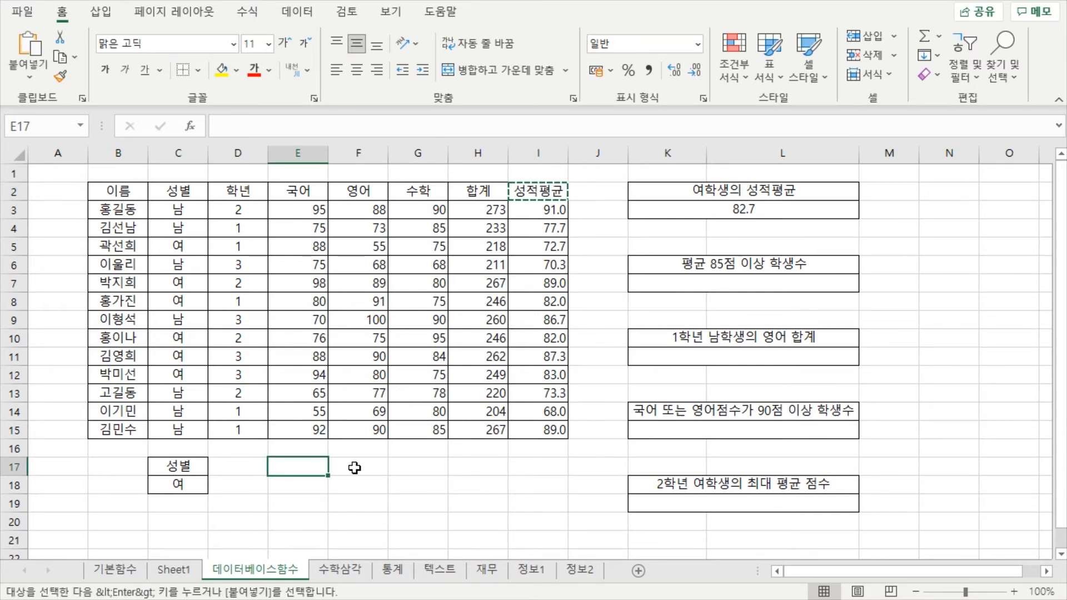
key("ctrl+v")
- Enter the condition >=85 in E18 beneath the 성적평균 criteria header
left_click(426, 489)
double_click(459, 491)
left_click(317, 485)
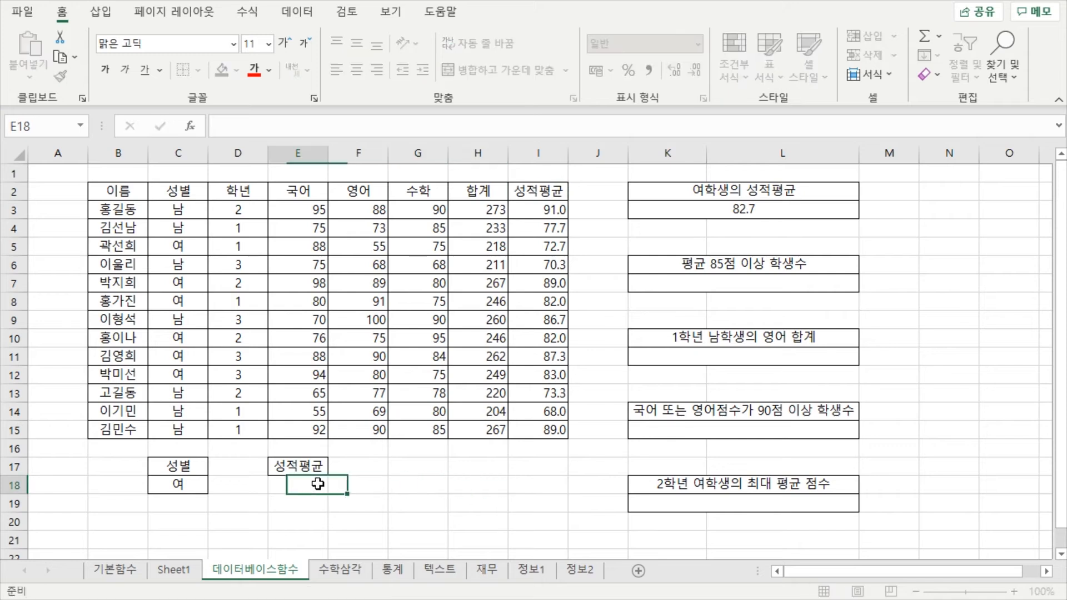
type(">=85")
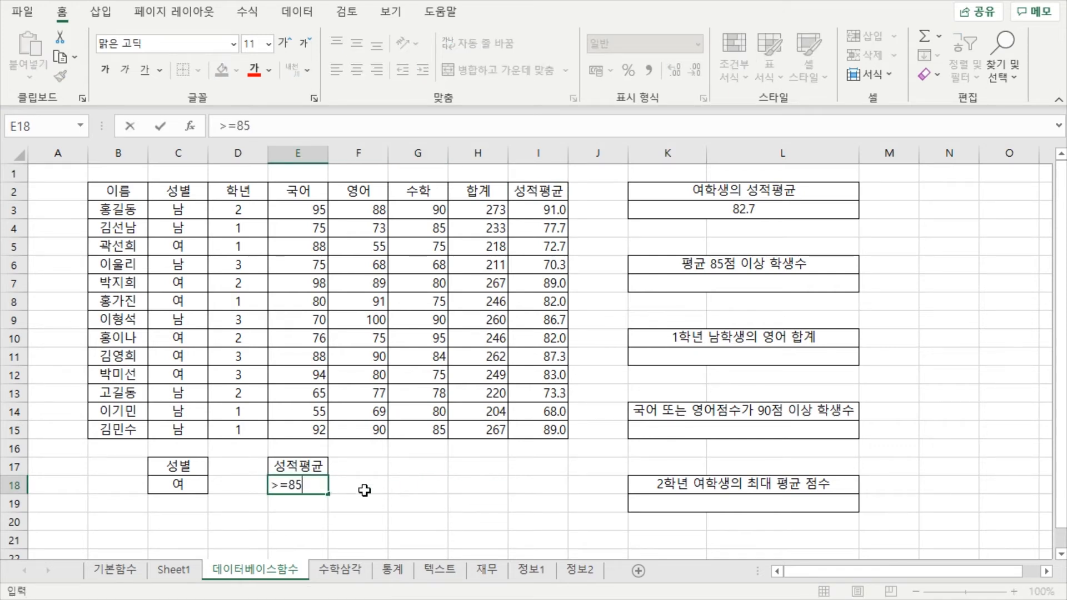
key("Return")
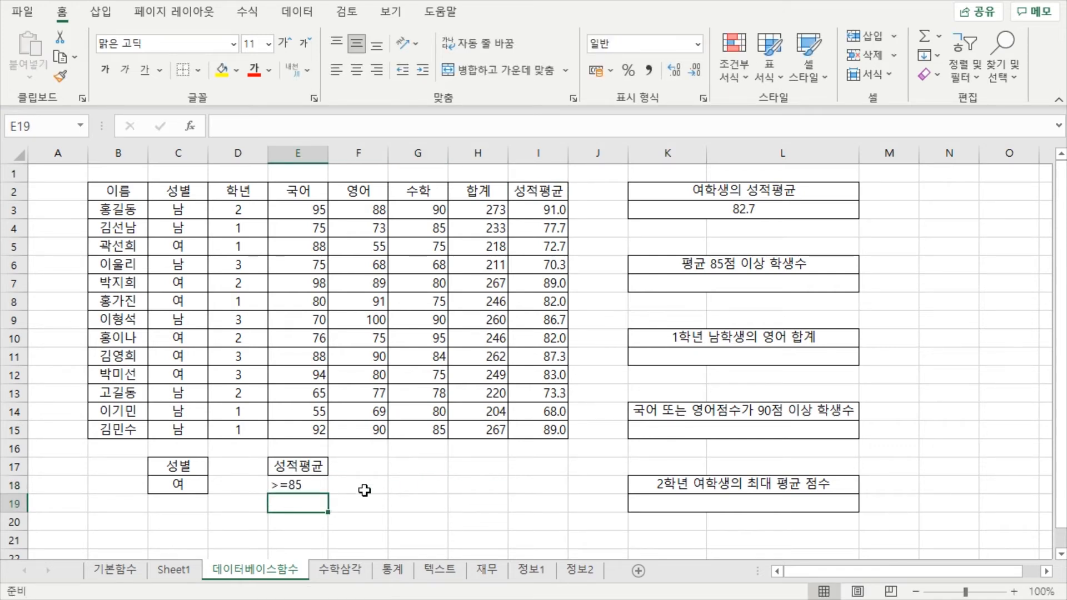
left_click(308, 483)
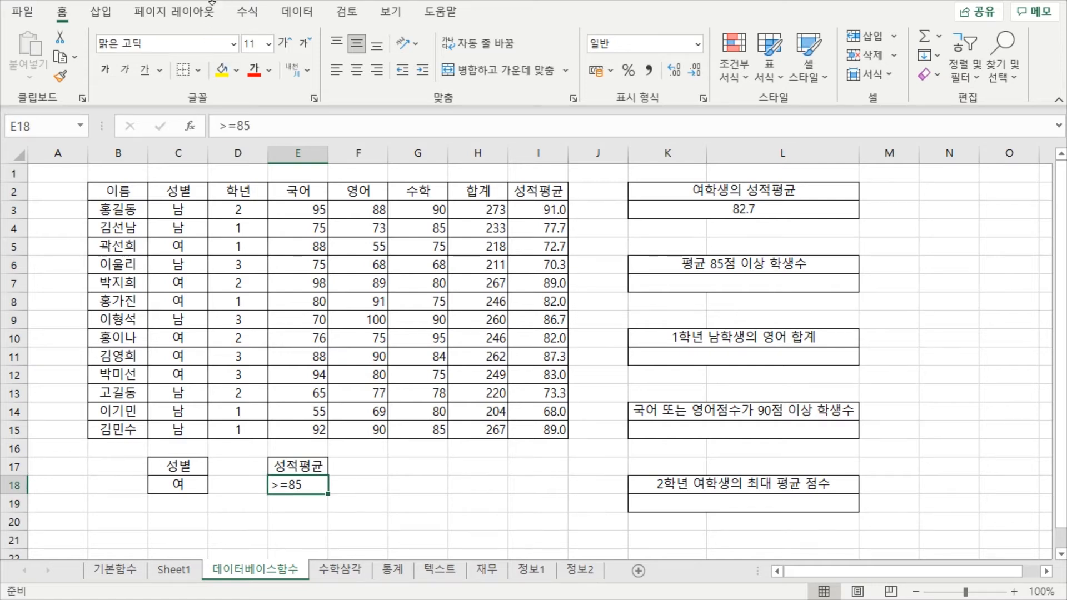
left_click(350, 493)
left_click_drag(291, 467, 296, 485)
left_click(423, 489)
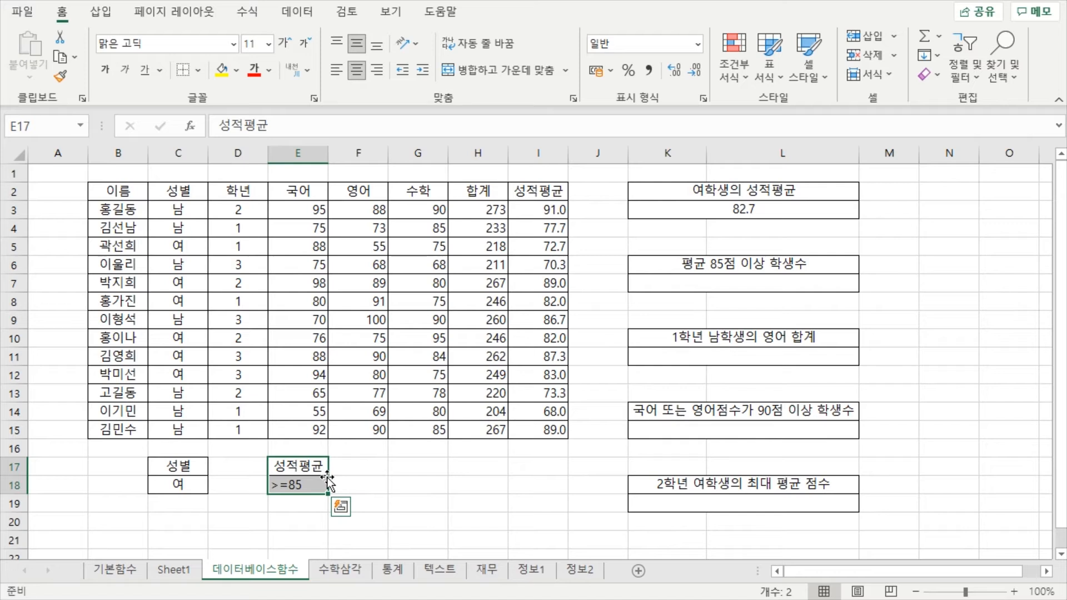
- Count the students averaging 85 or more in K7 with =DCOUNT(B2:I15,D2,E17:E18)
left_click(700, 288)
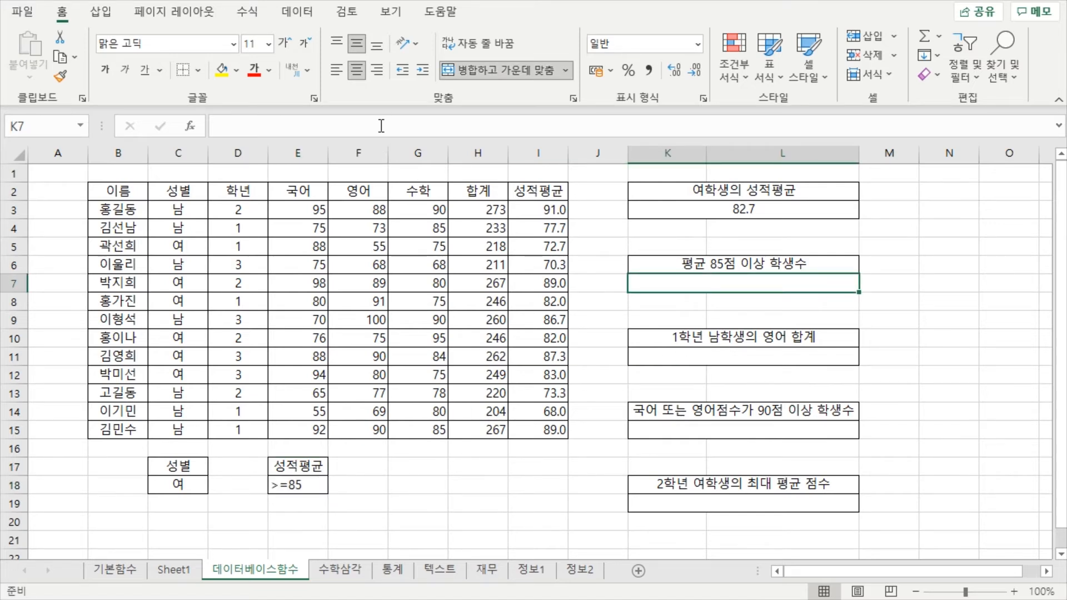
left_click(478, 136)
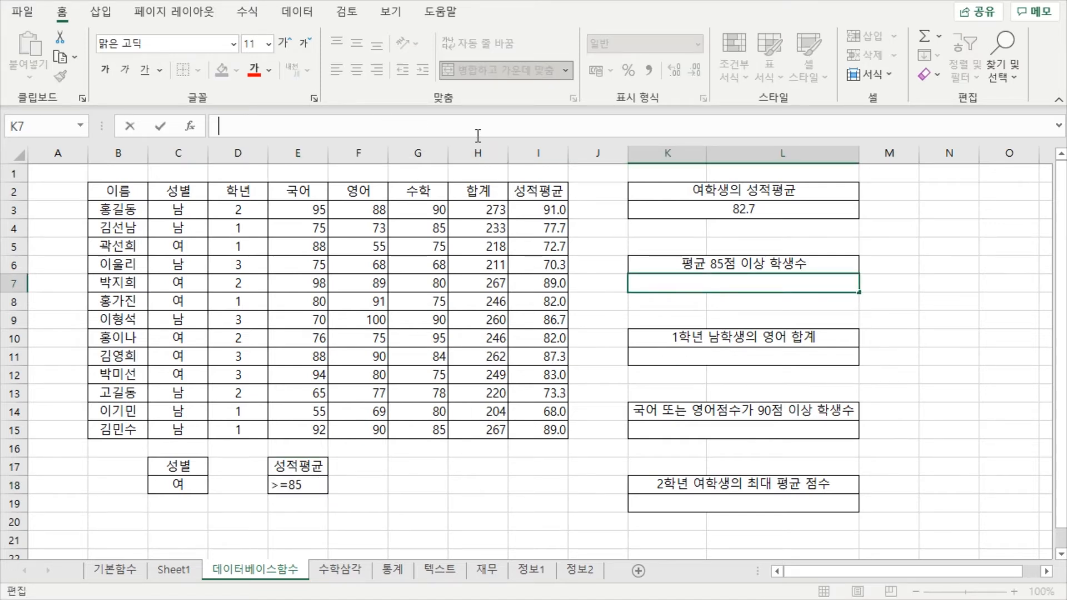
type("=dcou")
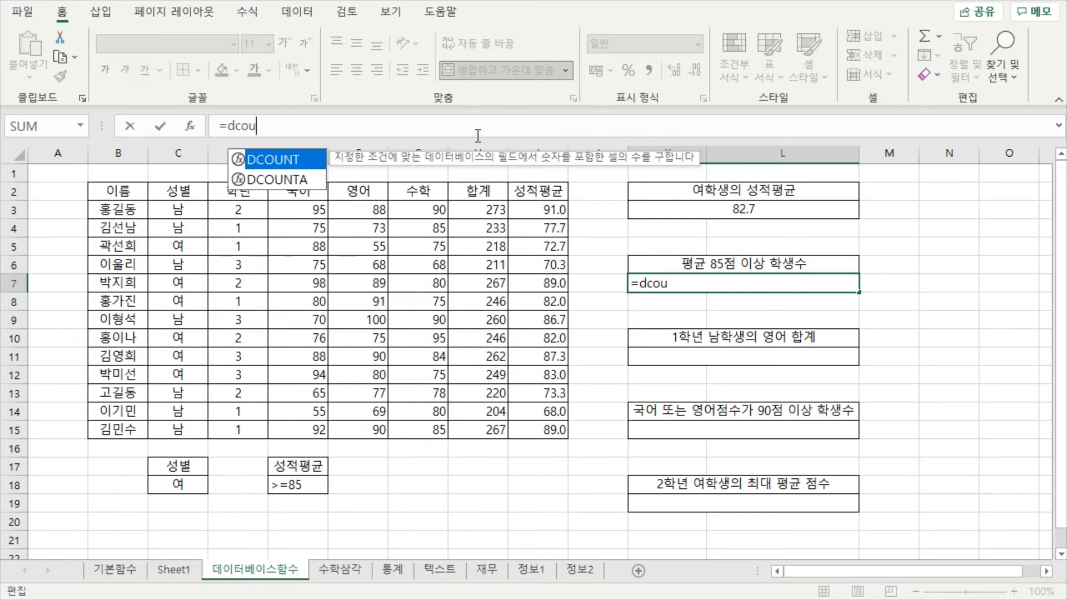
type("nt")
key("Tab")
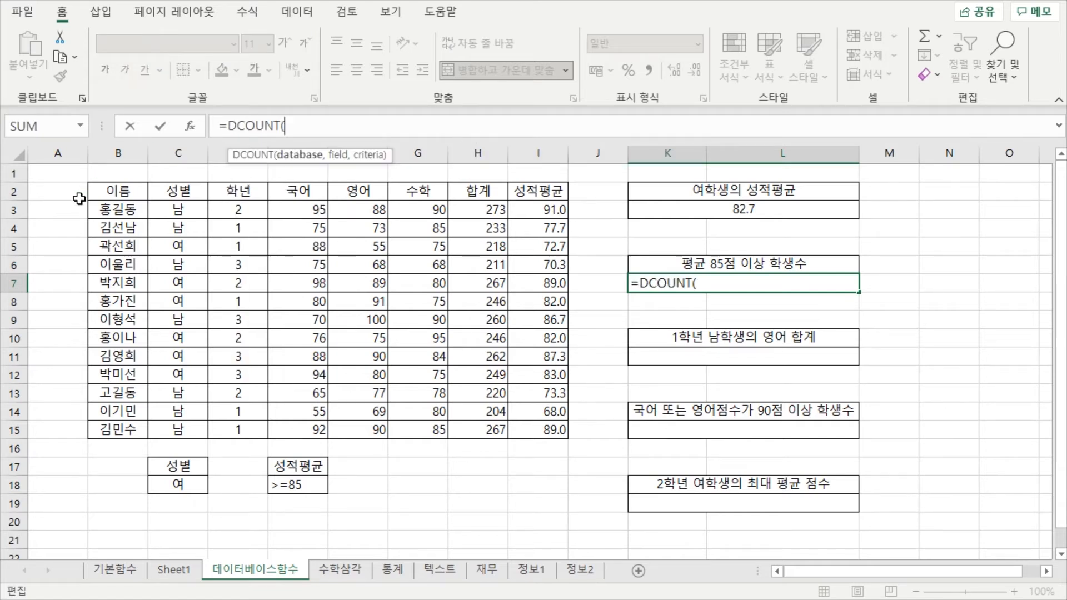
left_click_drag(102, 191, 544, 431)
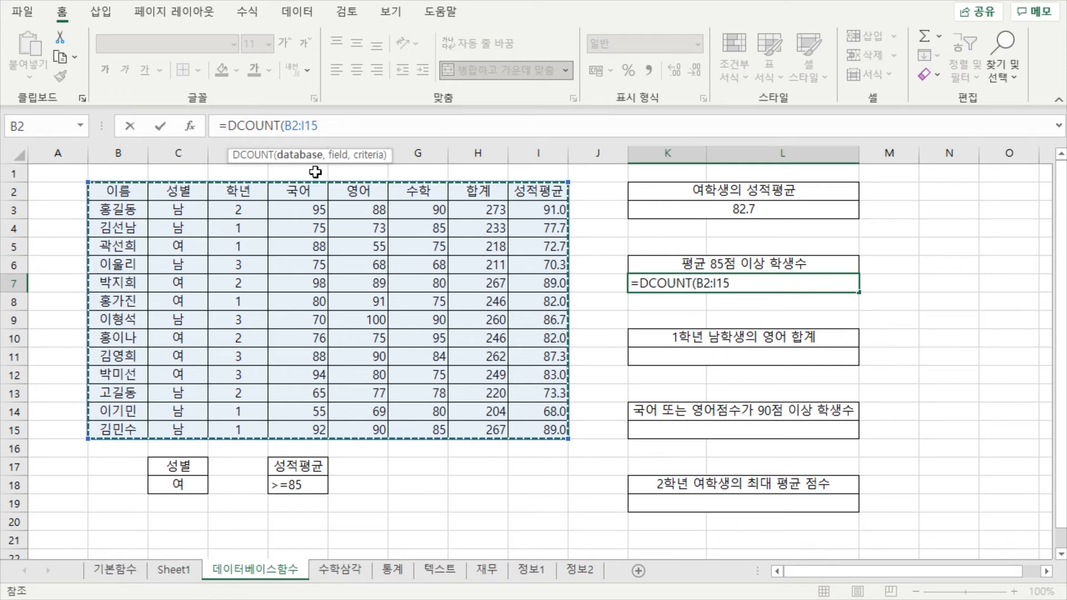
type(",")
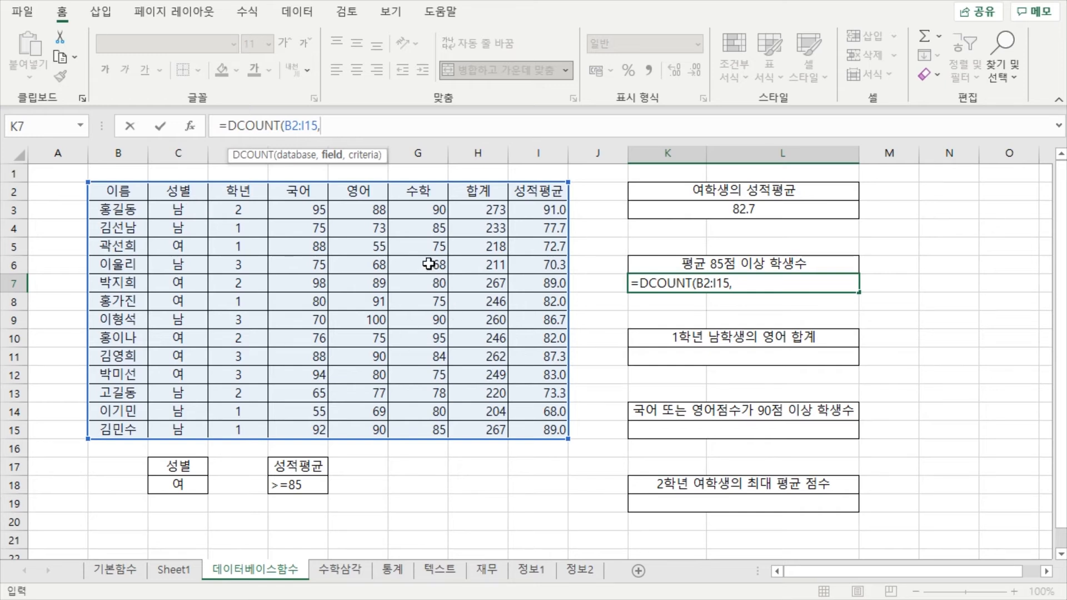
left_click(241, 192)
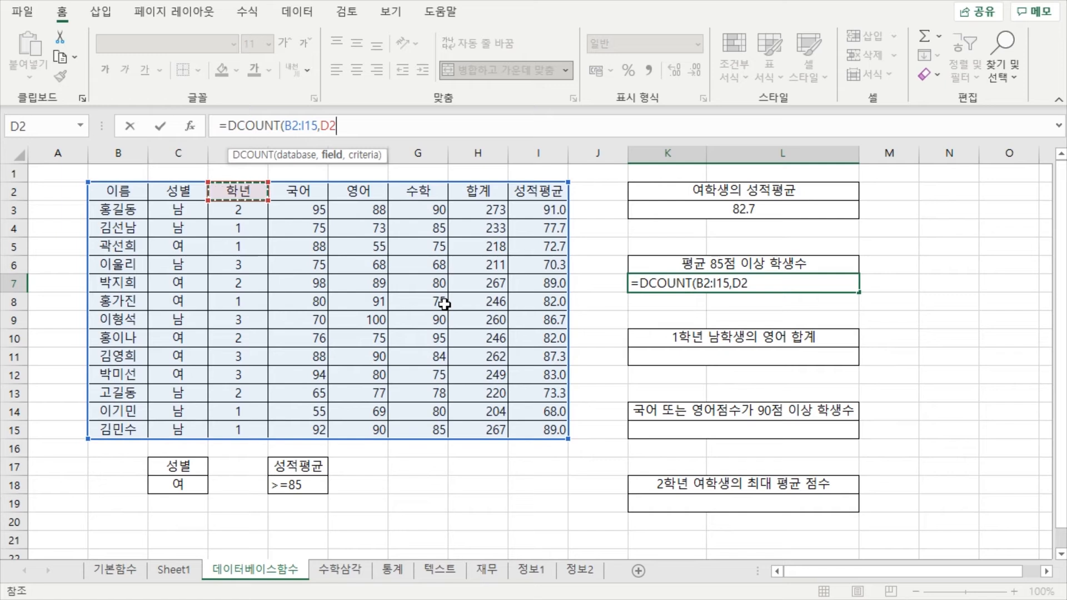
type(",")
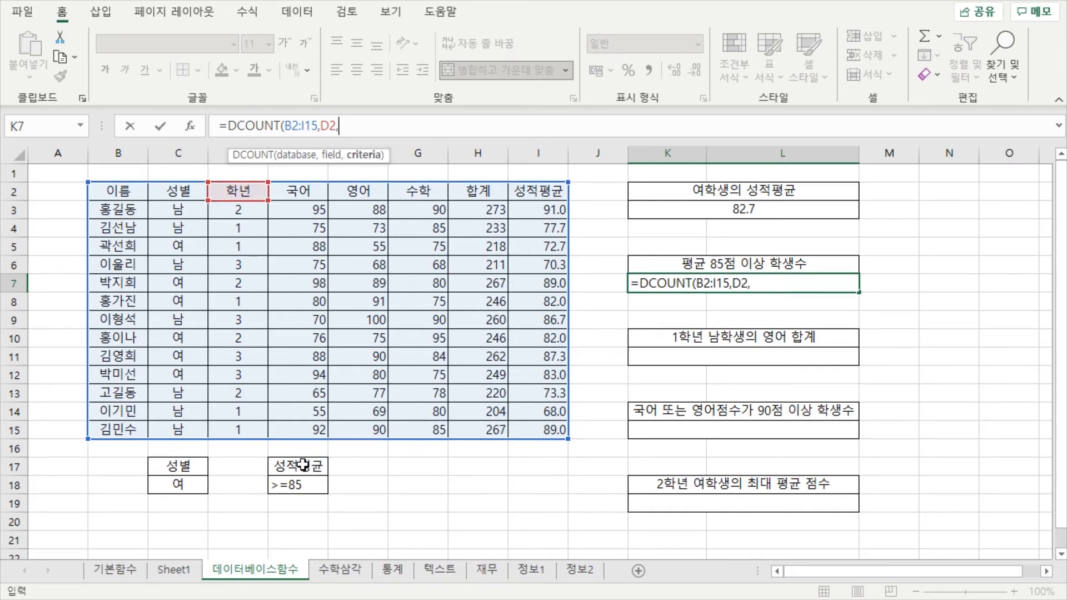
left_click_drag(291, 467, 285, 488)
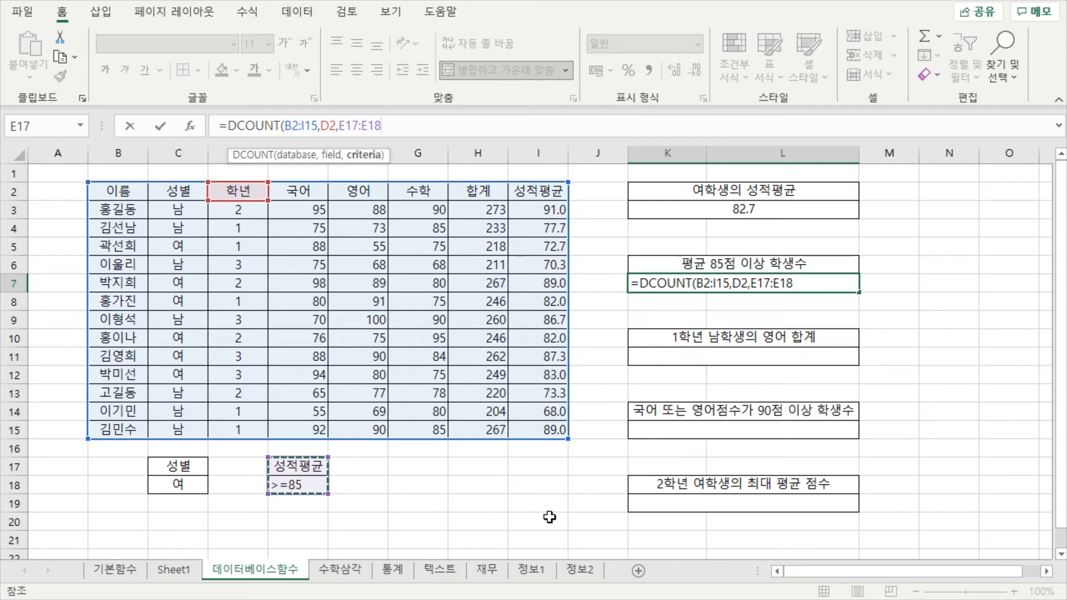
key("Return")
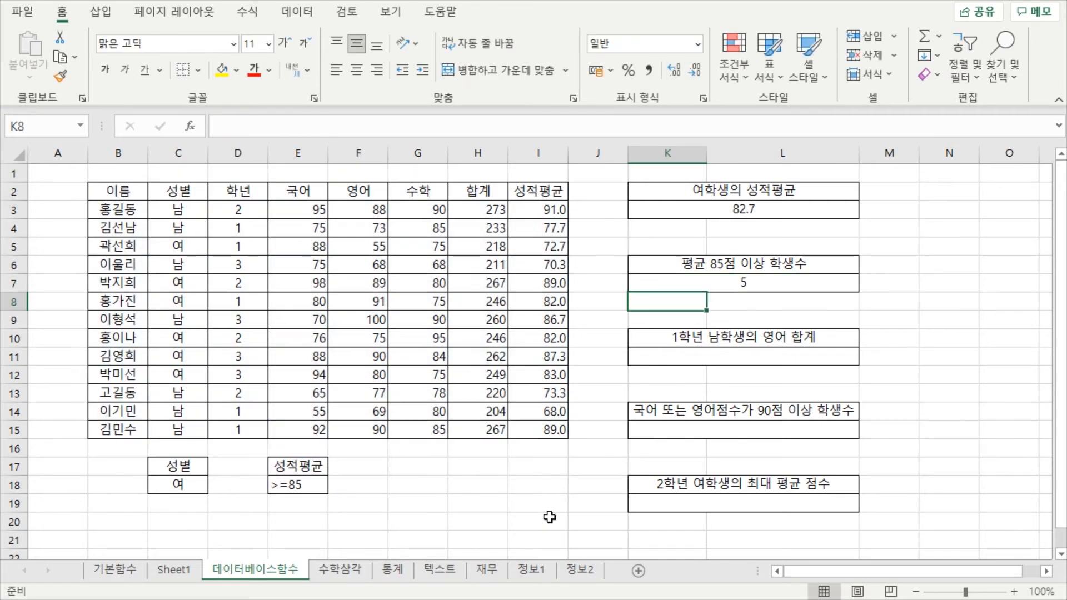
- Check the K7 count against the qualifying averages in I3, I7, I9, I11 and I15
left_click(729, 283)
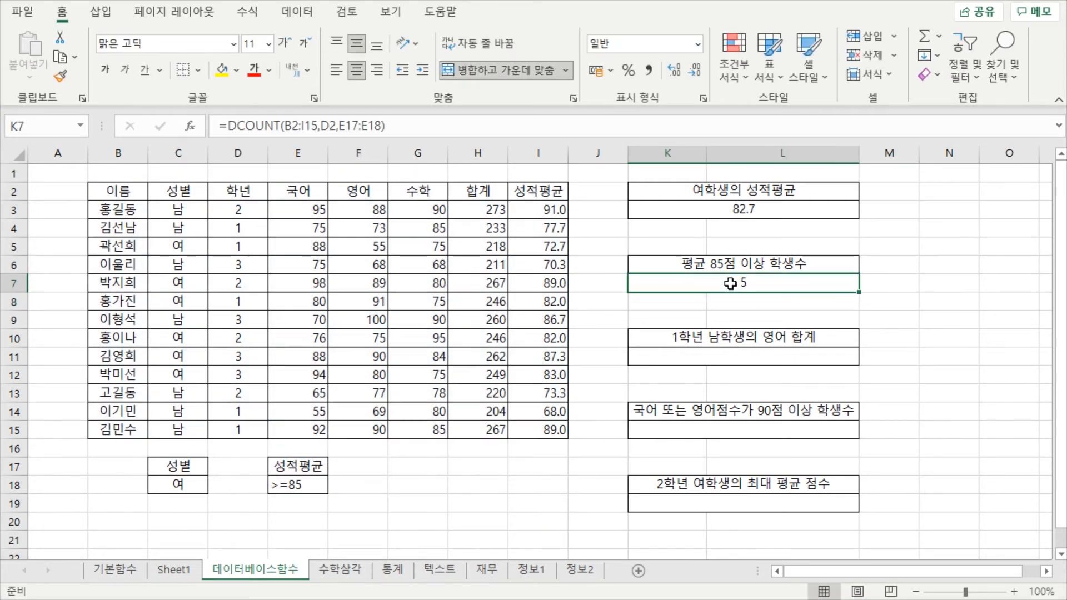
left_click(553, 210)
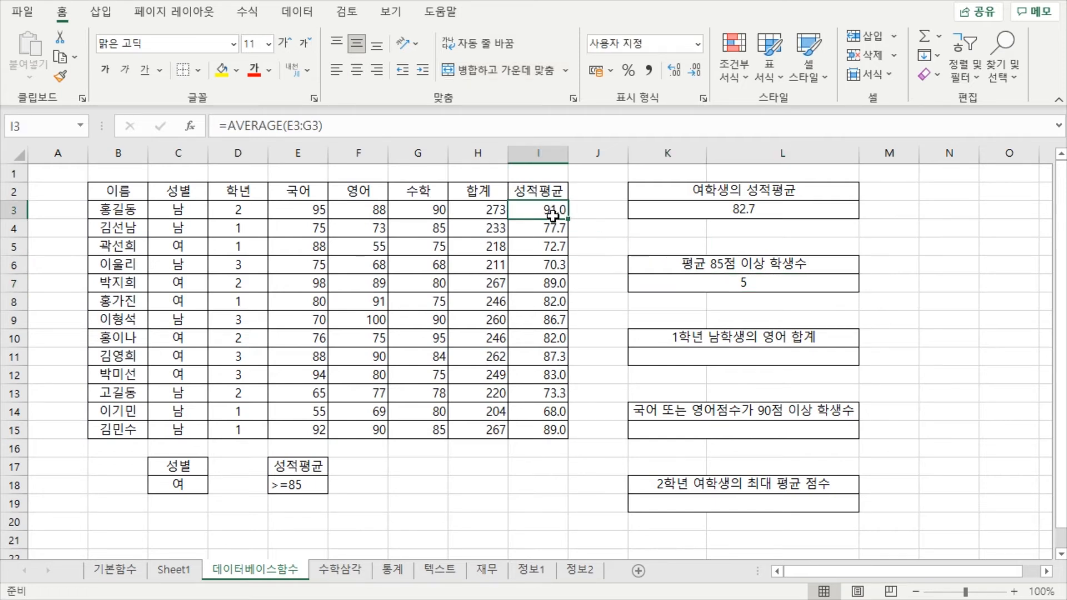
left_click(558, 288, "ctrl")
left_click(552, 324, "ctrl")
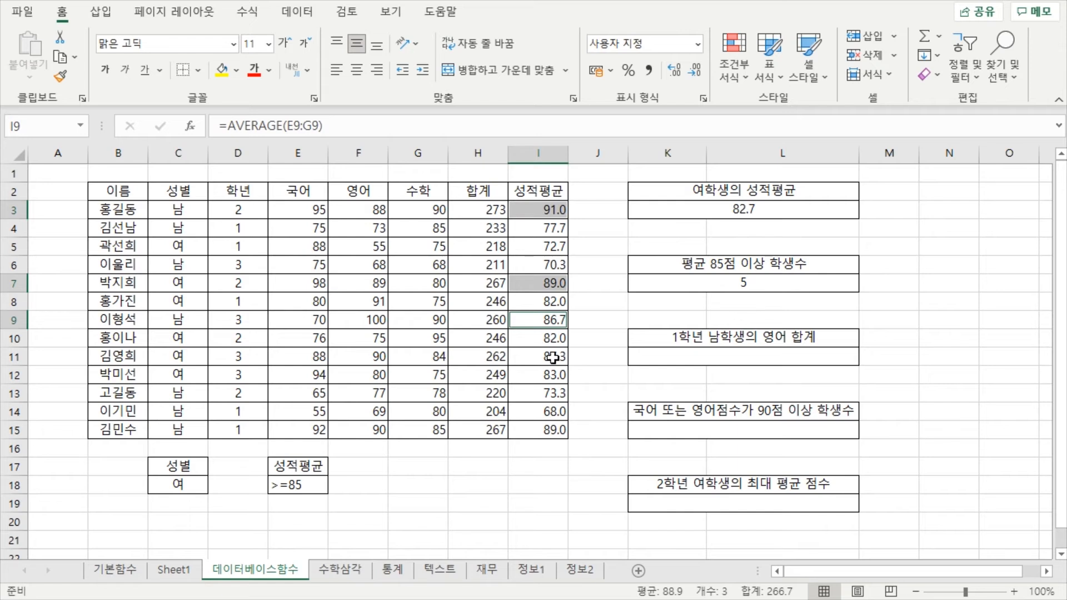
left_click(550, 359, "ctrl")
left_click(550, 431, "ctrl")
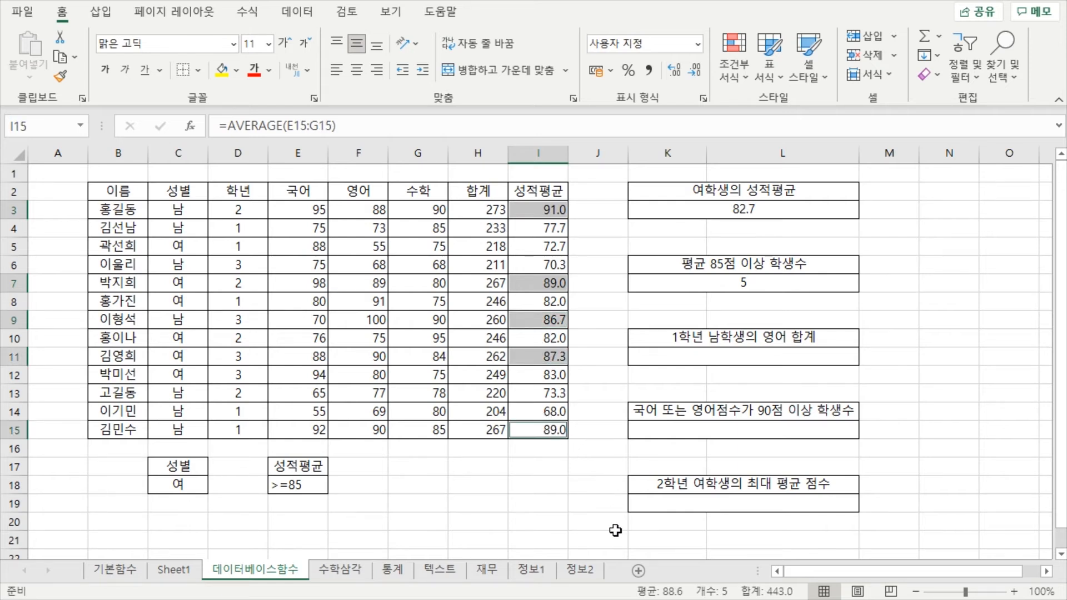
left_click(931, 309)
- Append &"명" to the DCOUNT formula in K7 so the count carries a unit
left_click(806, 286)
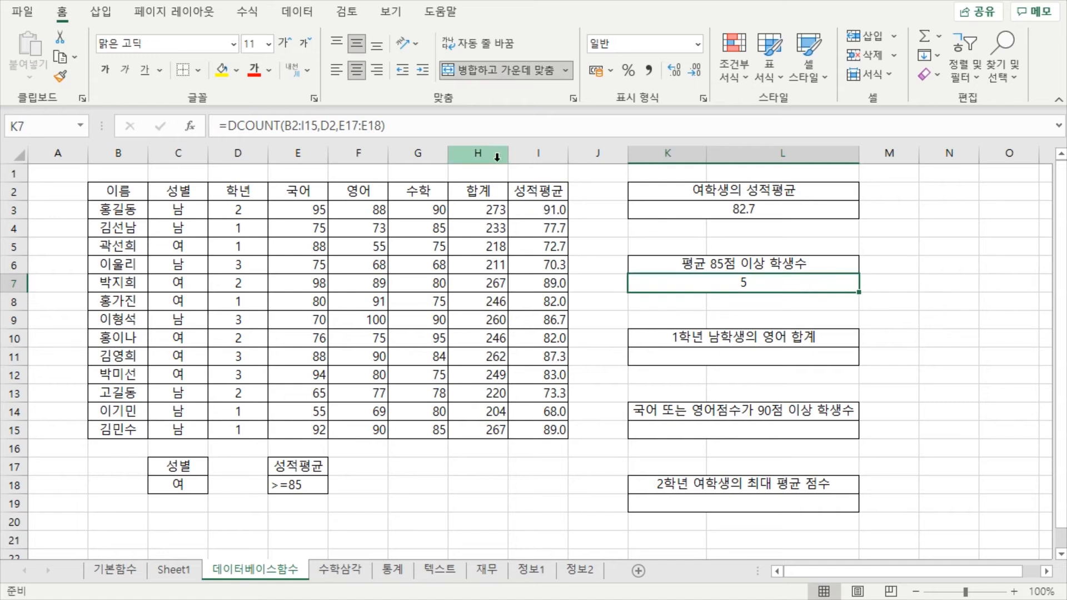
left_click(488, 120)
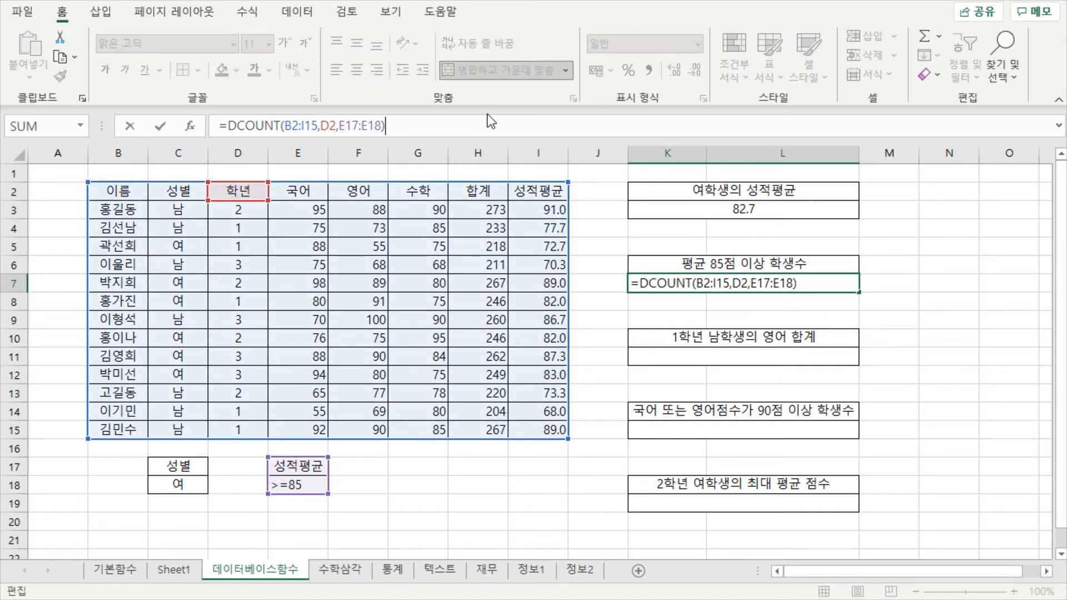
type("&\"")
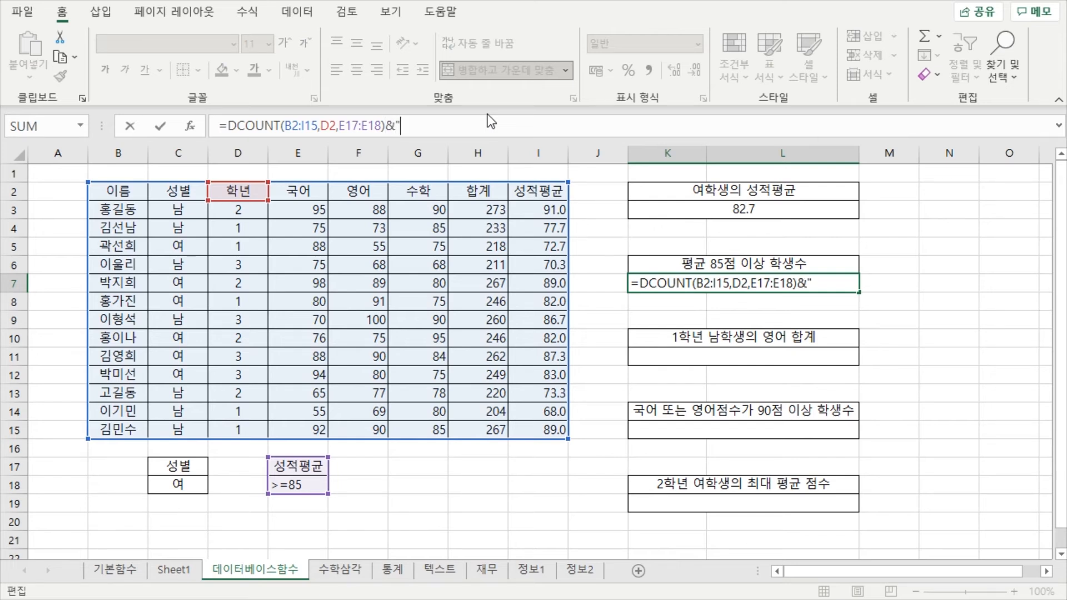
type("ㅁ")
type("\"")
key("Return")
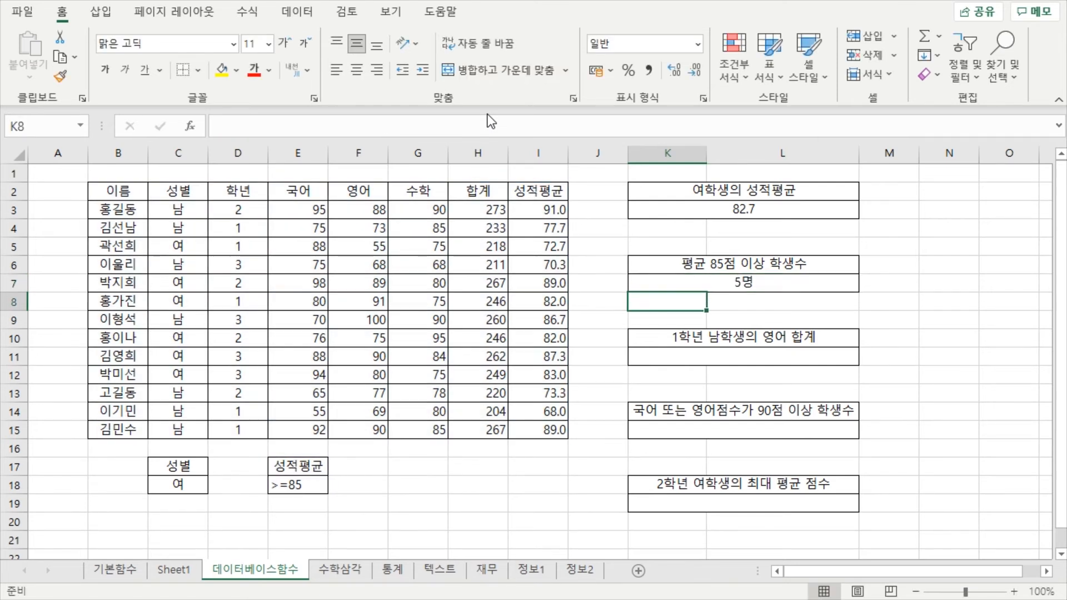
left_click(784, 289)
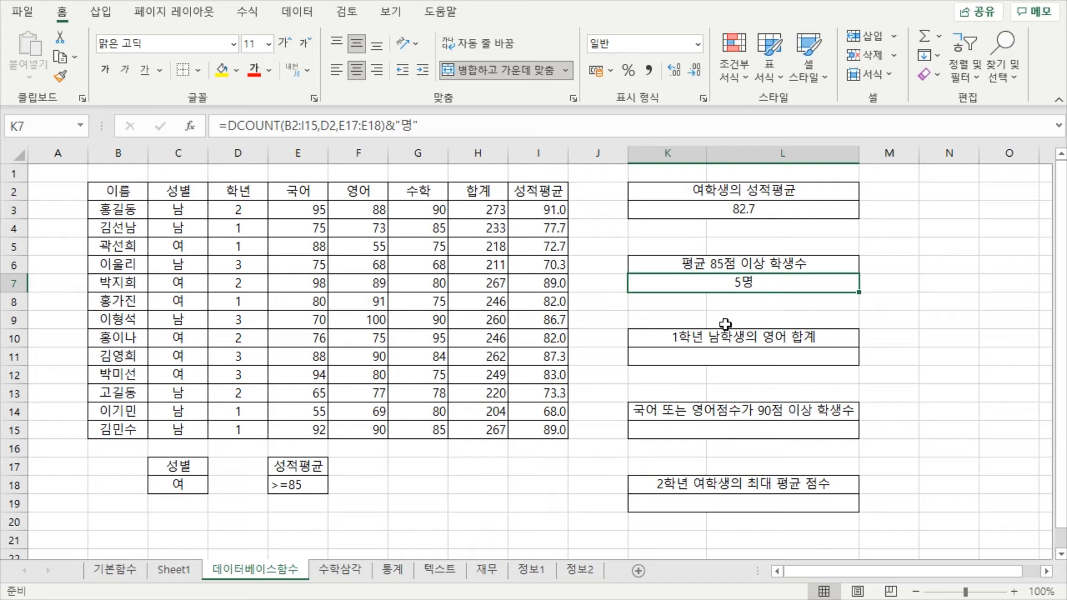
- Examine the 1학년 남학생의 영어 합계 question in K10 and its answer cell K11 to identify the required conditions
left_click(769, 356)
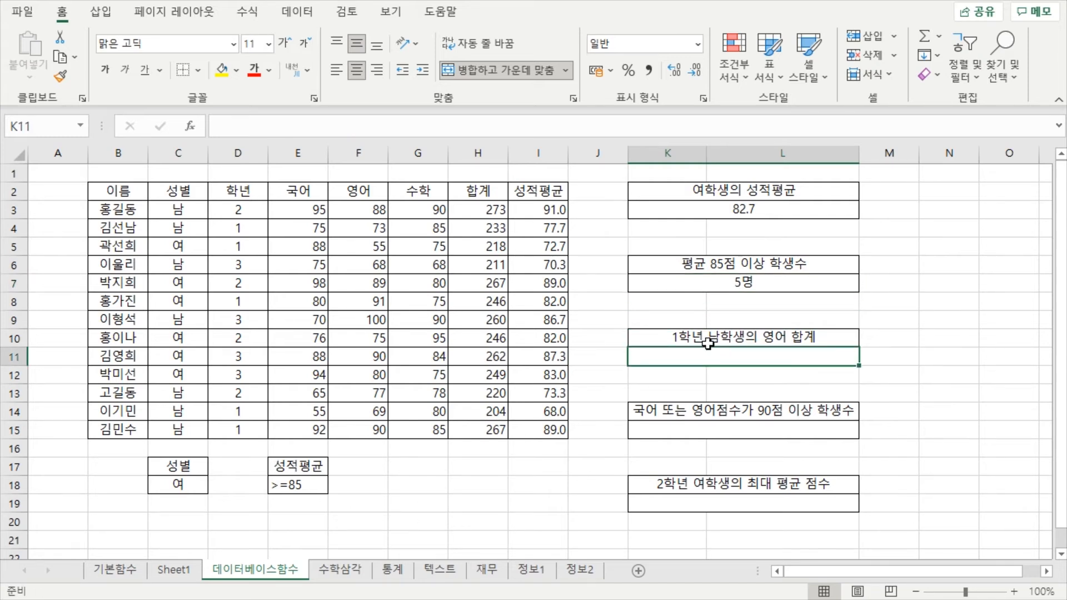
left_click(755, 339)
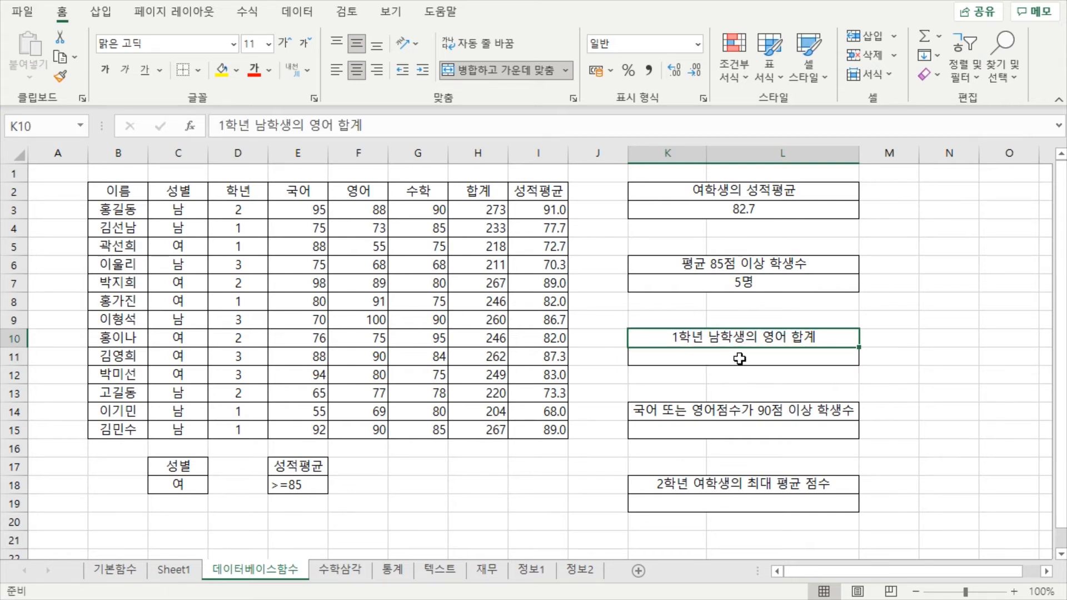
left_click(739, 356)
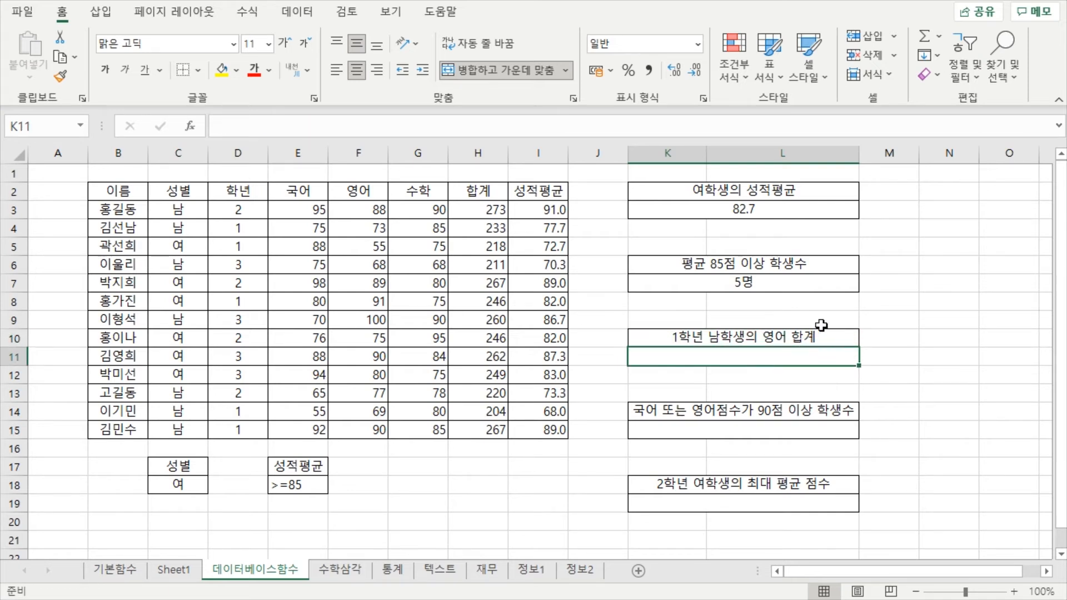
left_click(688, 338)
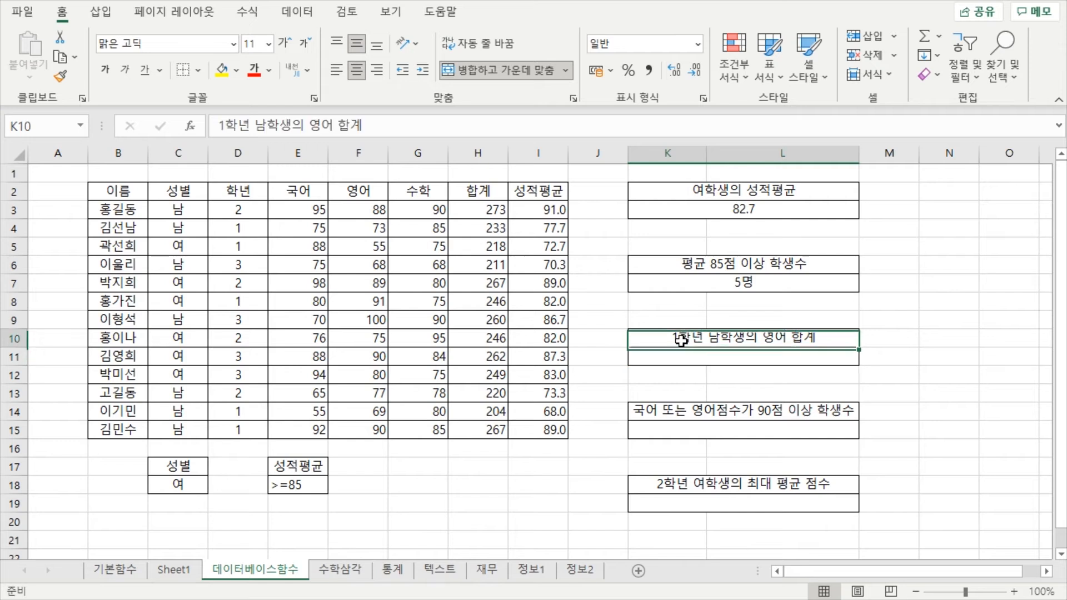
left_click(686, 355)
left_click(688, 340)
left_click(687, 358)
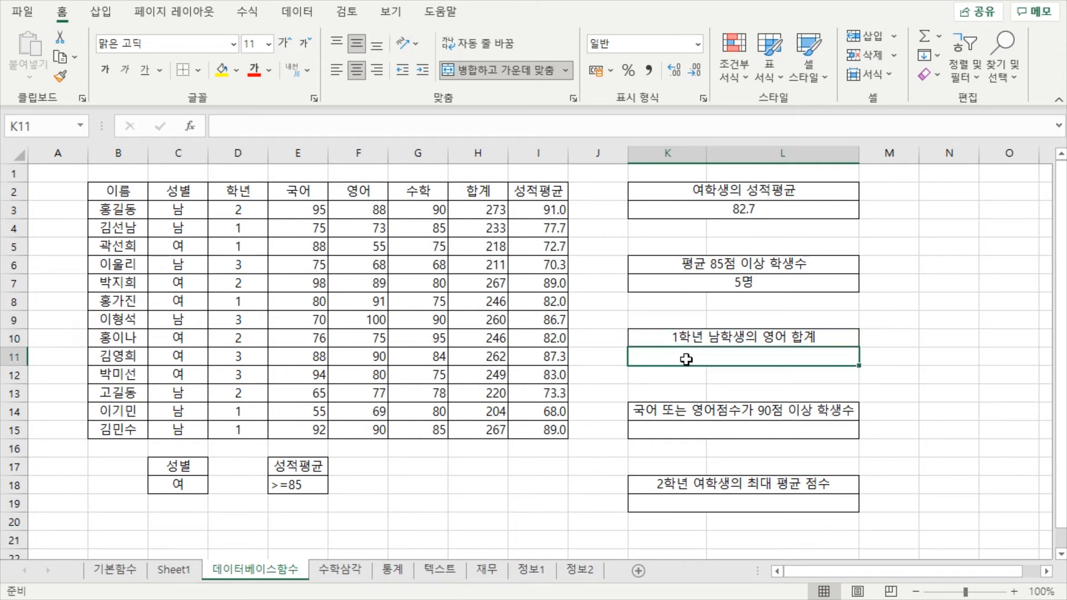
left_click(682, 338)
left_click(683, 356)
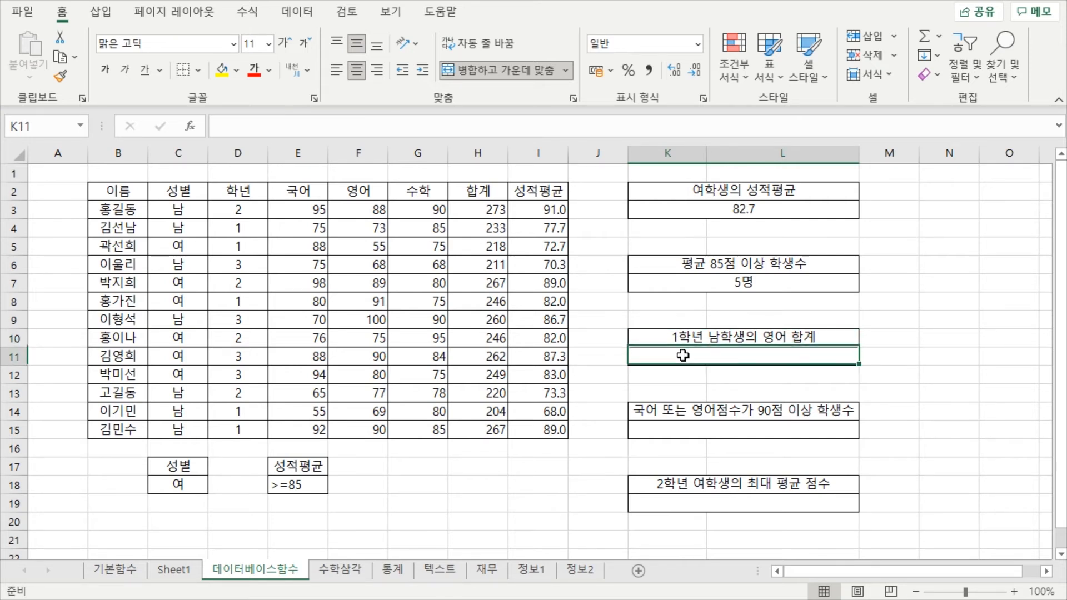
left_click(717, 338)
left_click(706, 356)
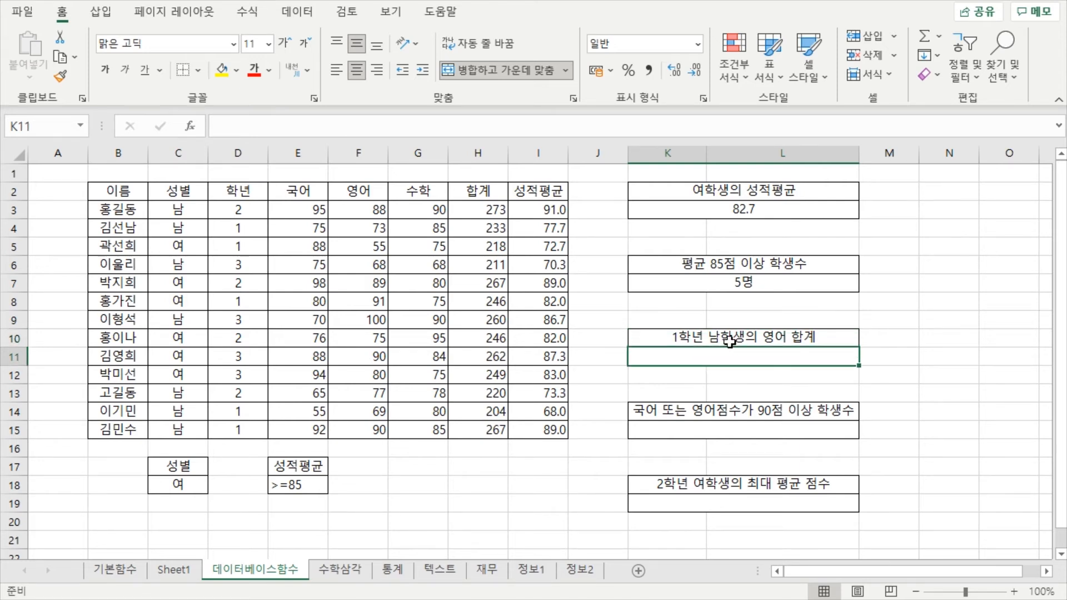
left_click(725, 339)
left_click(722, 357)
left_click(724, 339)
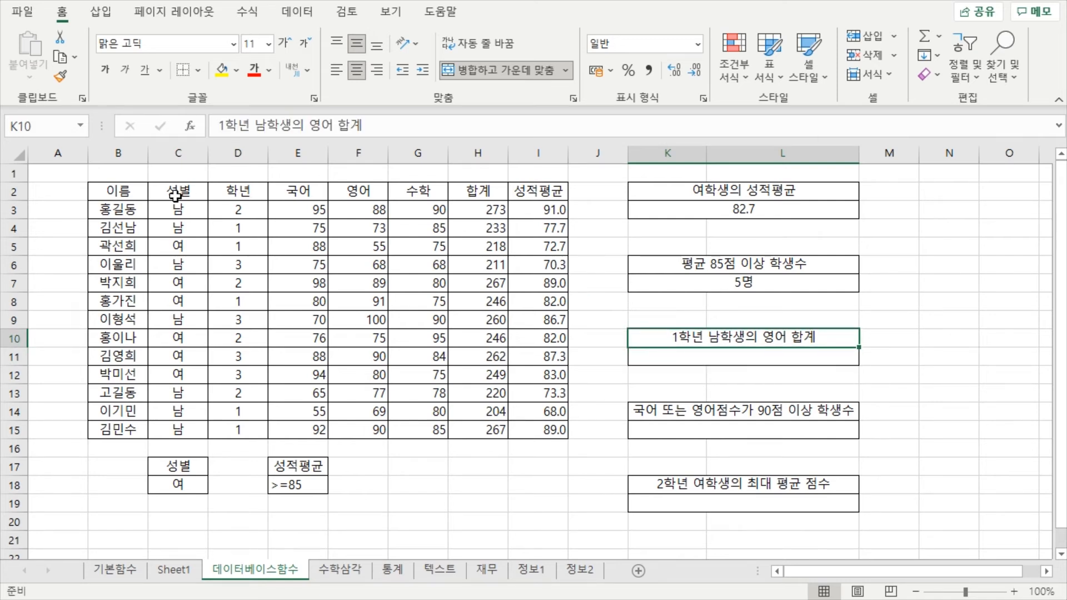
- Copy the 성별 and 학년 headers from C2:D2 to G17:H17 as the headers of a new criteria range
left_click_drag(178, 195, 229, 193)
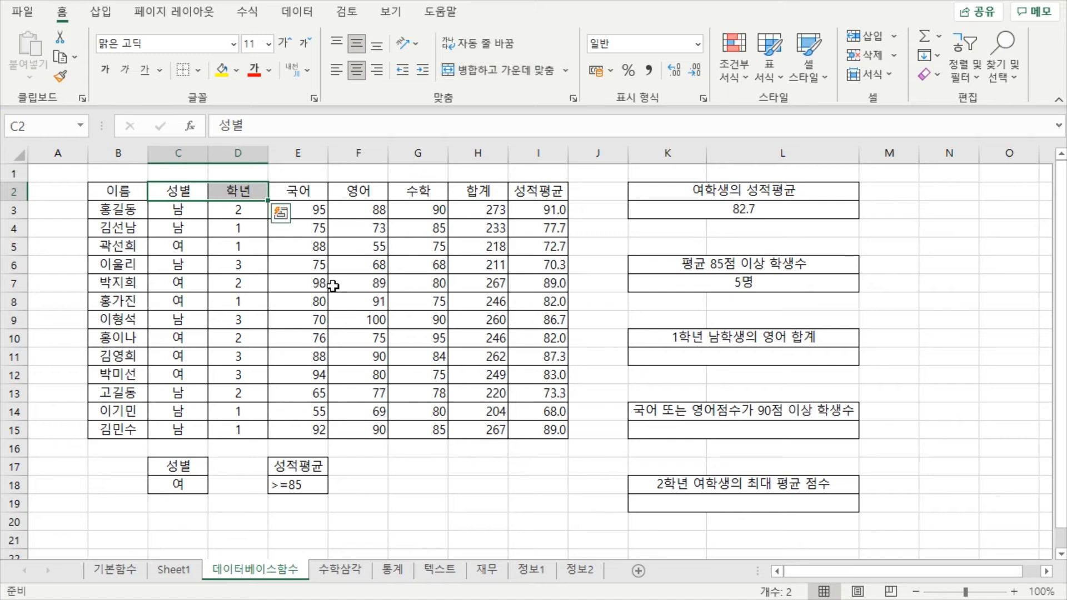
key("ctrl+c")
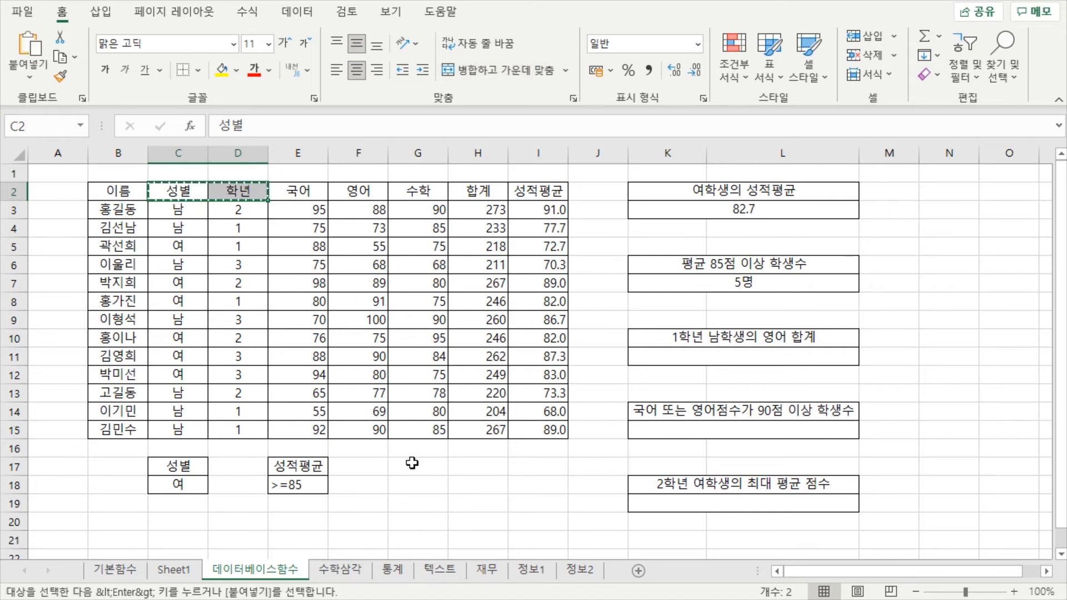
left_click(414, 465)
key("ctrl+v")
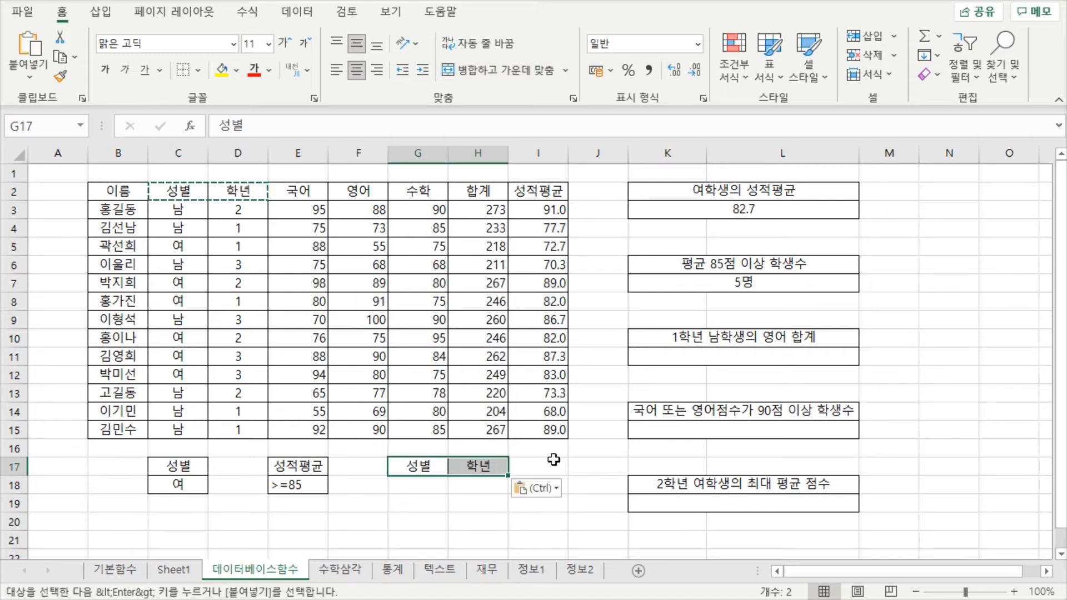
- Enter the conditions 남 in G18 and 1 in H18 beneath the copied 성별 and 학년 headers
left_click(442, 482)
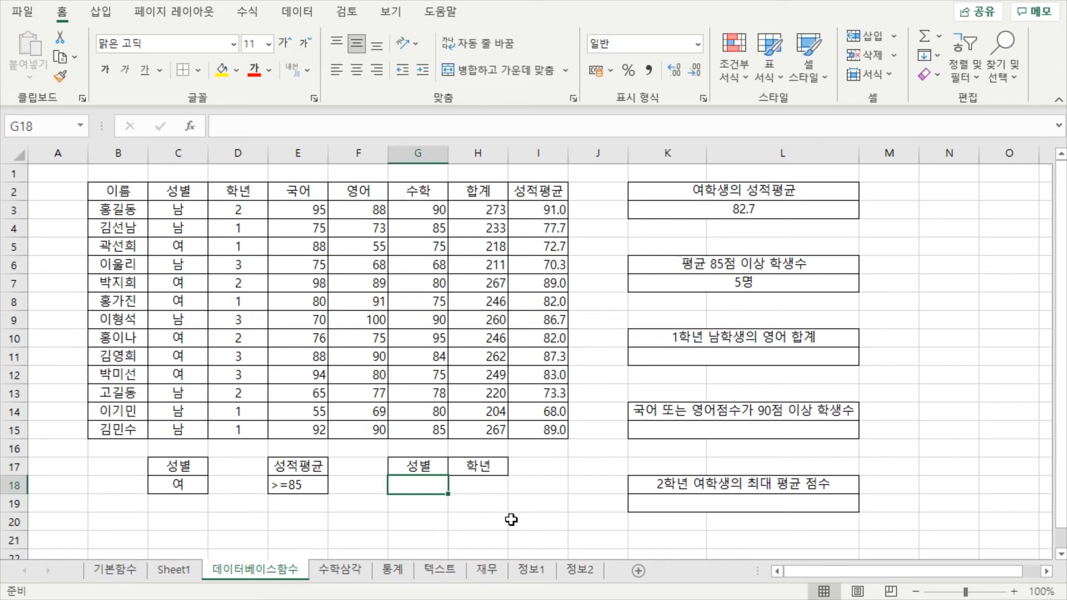
type("나")
key("Return")
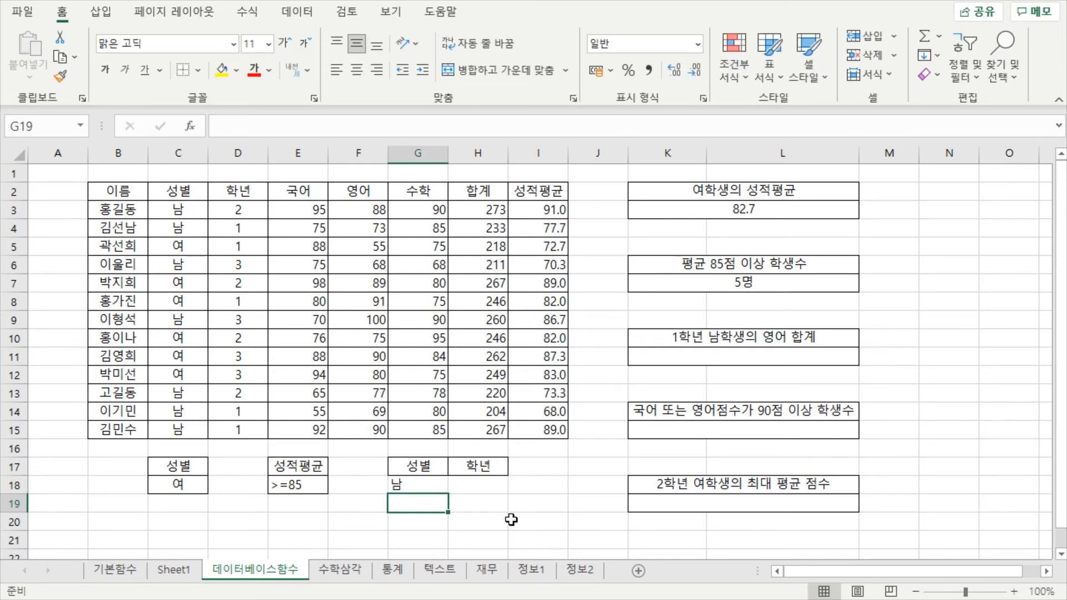
key("Right")
key("Up")
type("1")
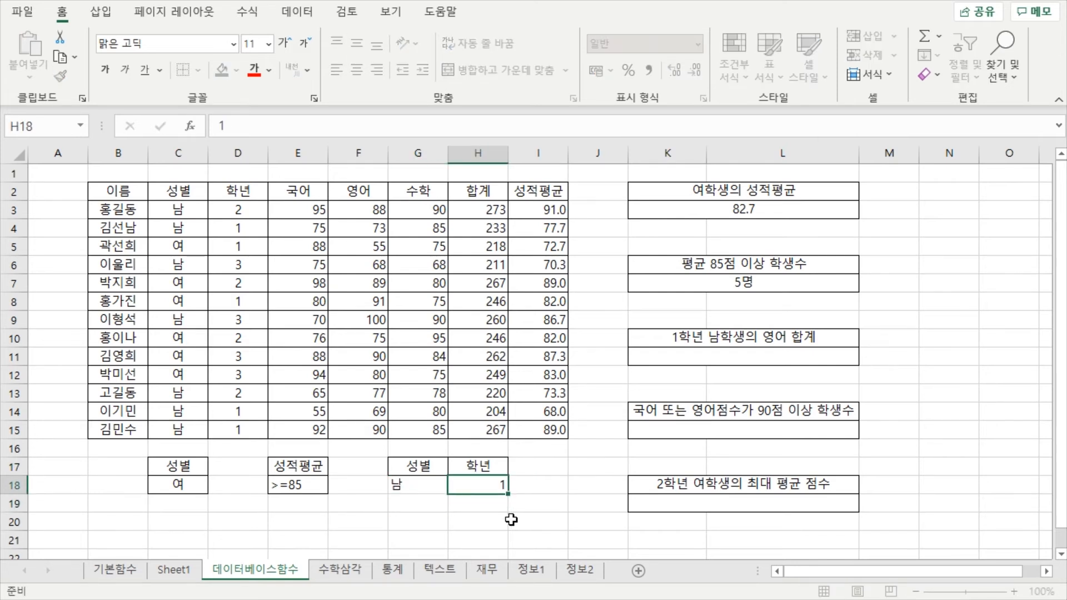
key("Return")
- Review the criteria range G17:H18, matching the 성별 and 학년 headers with the conditions beneath them
left_click(543, 499)
left_click(432, 487)
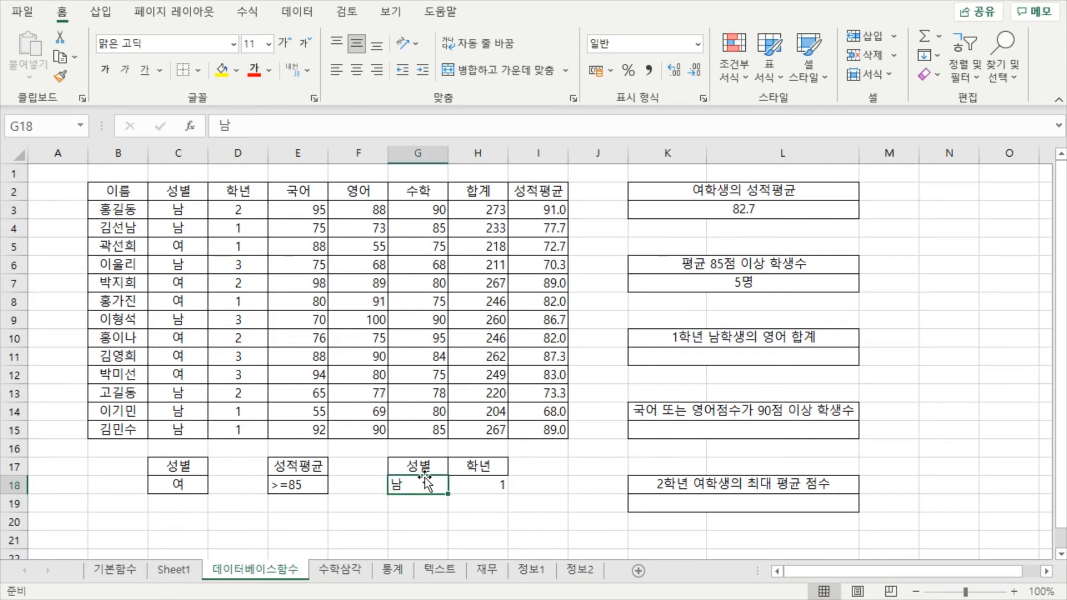
left_click(495, 484)
left_click_drag(435, 469, 456, 481)
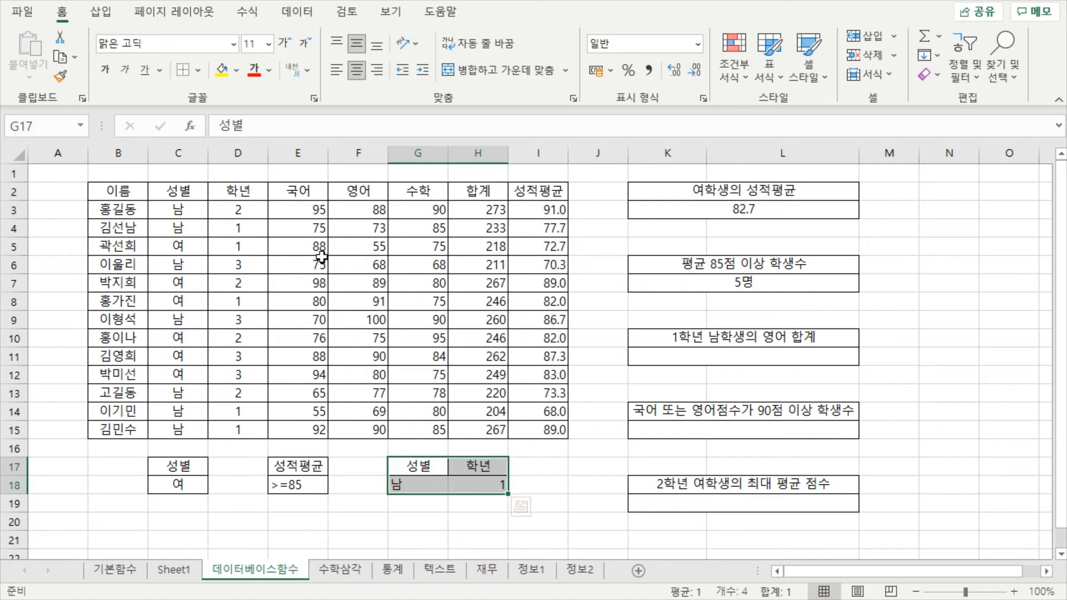
left_click(425, 464)
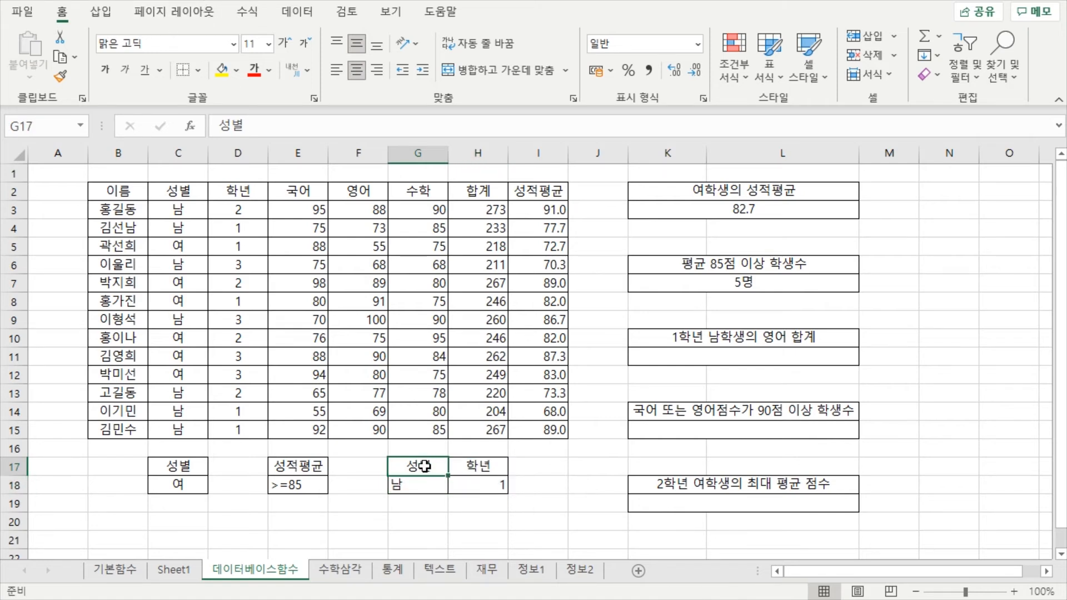
left_click(423, 486)
left_click(487, 466)
left_click(484, 485)
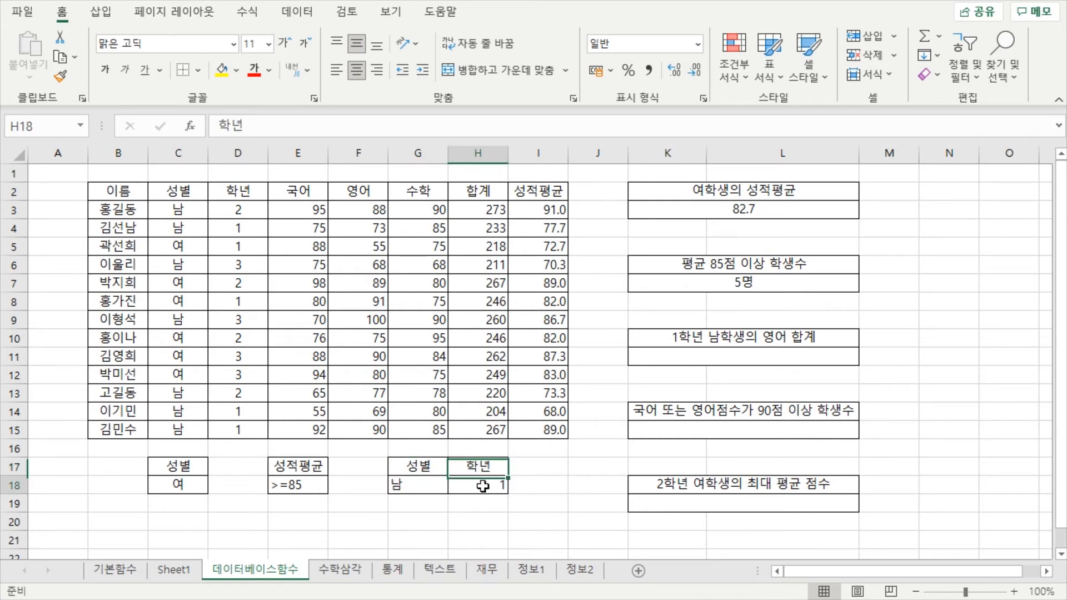
left_click(476, 464)
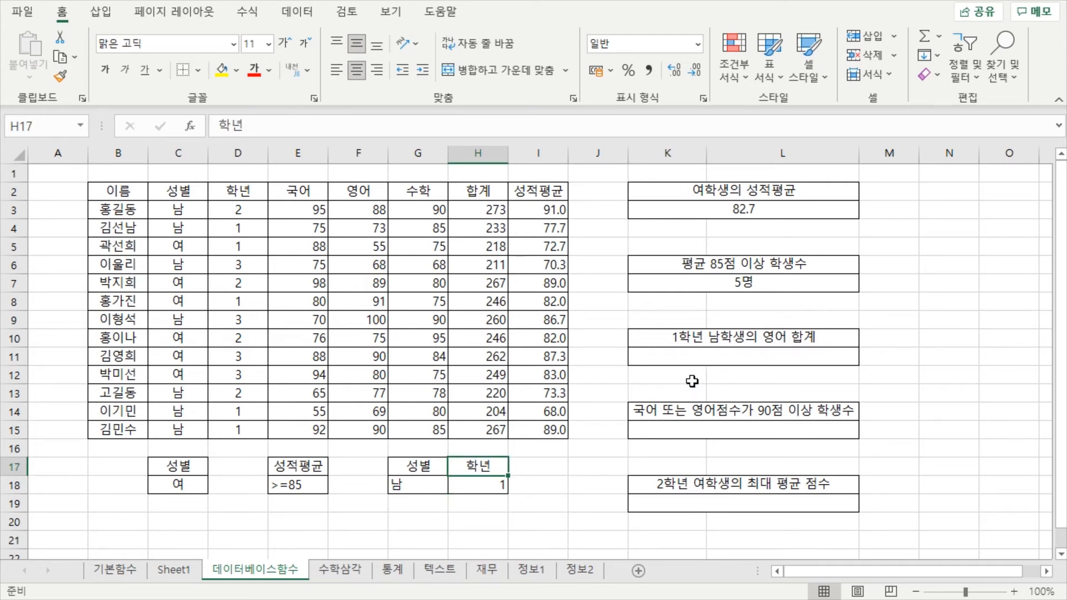
- Total the first-grade boys' English scores in K11 with =DSUM(B2:I15,F2,G17:H18)
left_click(702, 359)
left_click(312, 131)
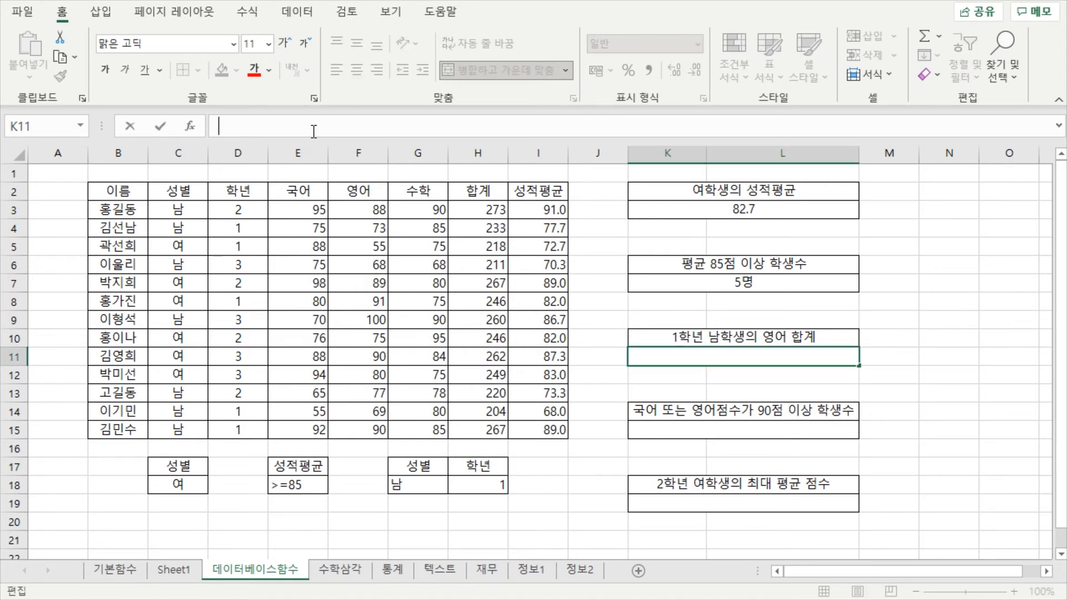
type("=ㅇ")
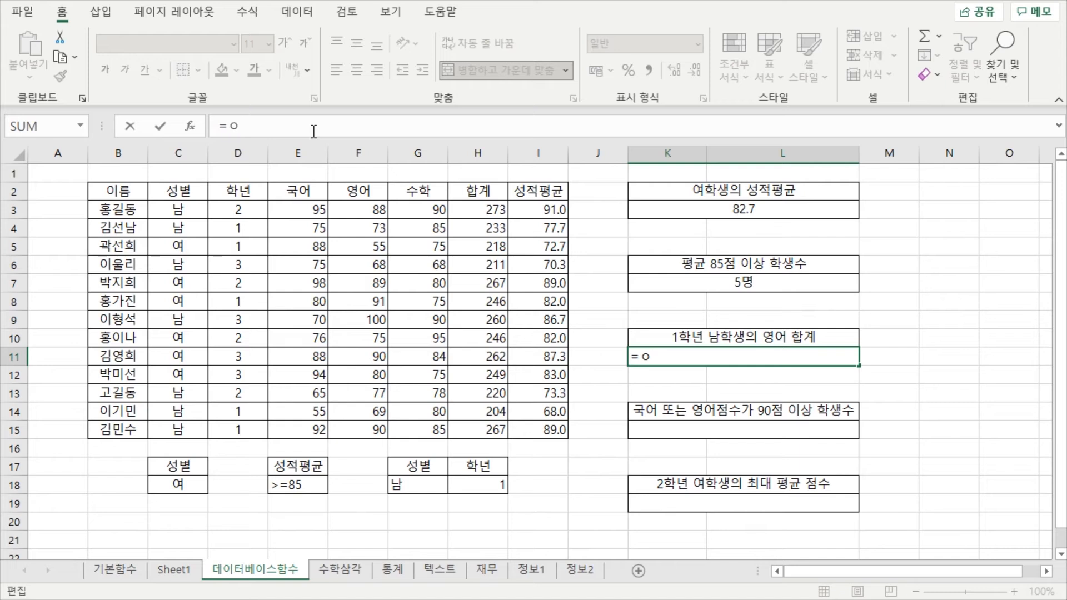
type("dsum")
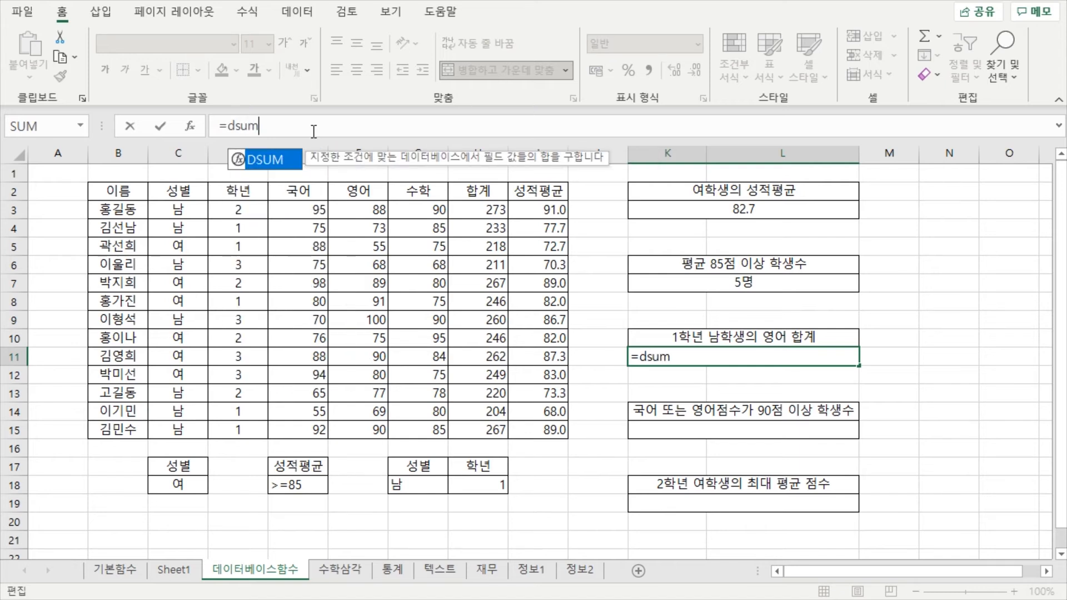
key("Tab")
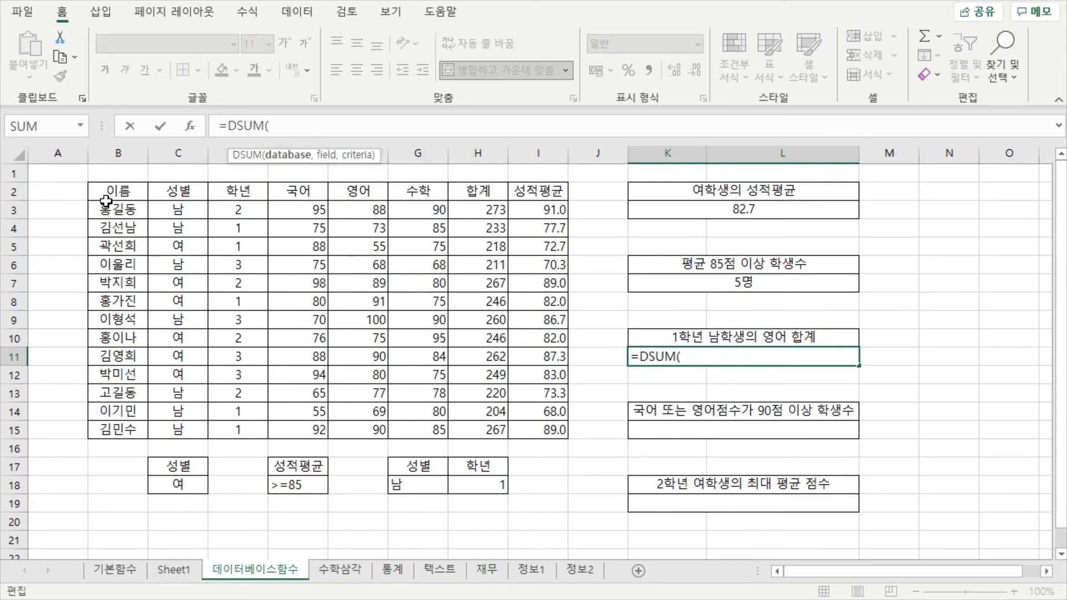
left_click_drag(107, 191, 527, 430)
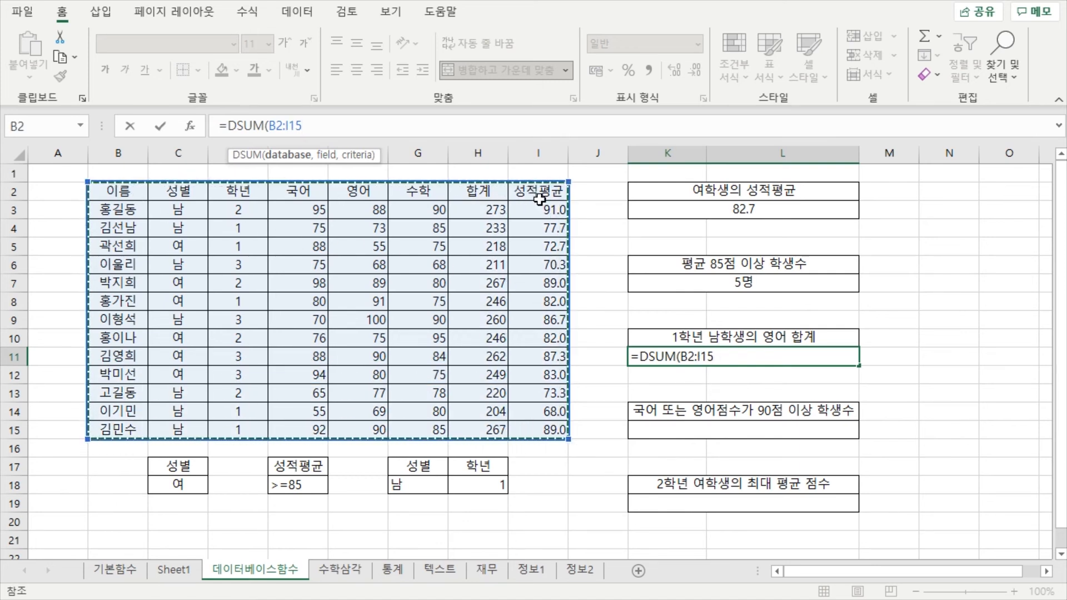
type(",")
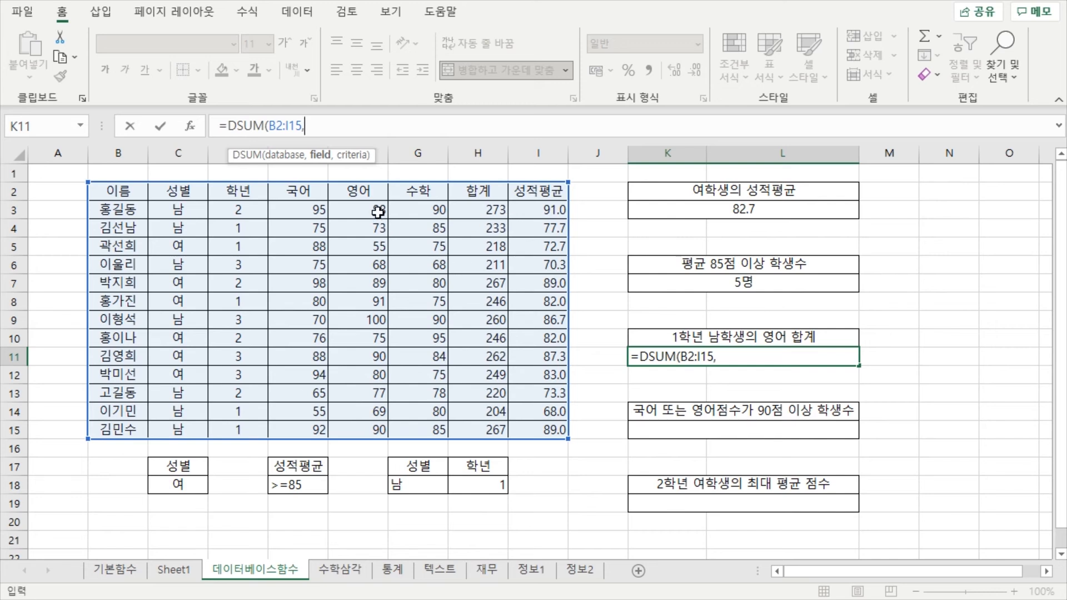
left_click(356, 195)
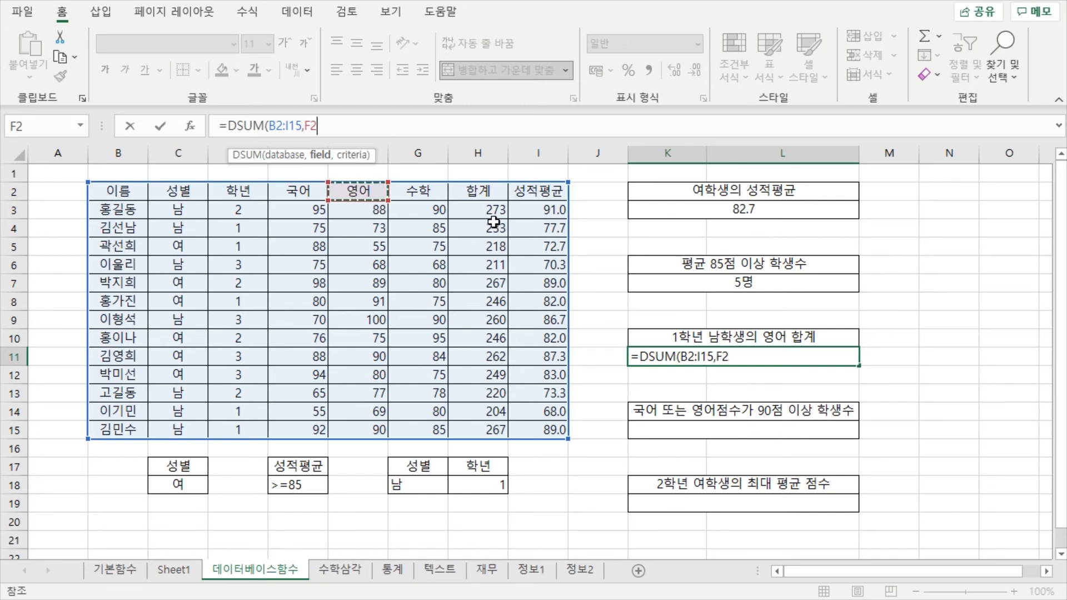
type(",")
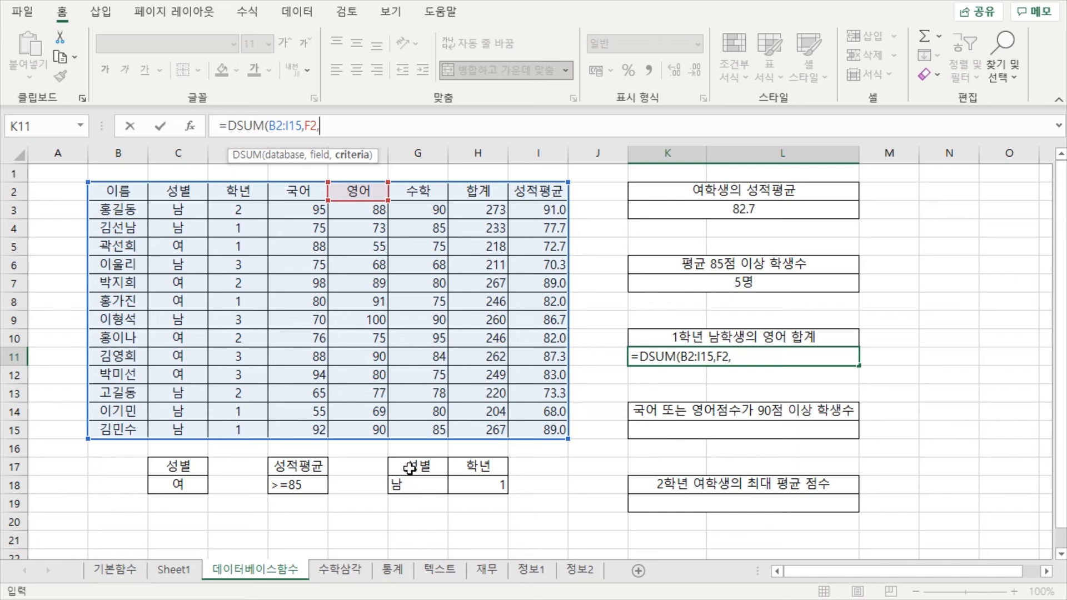
left_click_drag(409, 468, 476, 484)
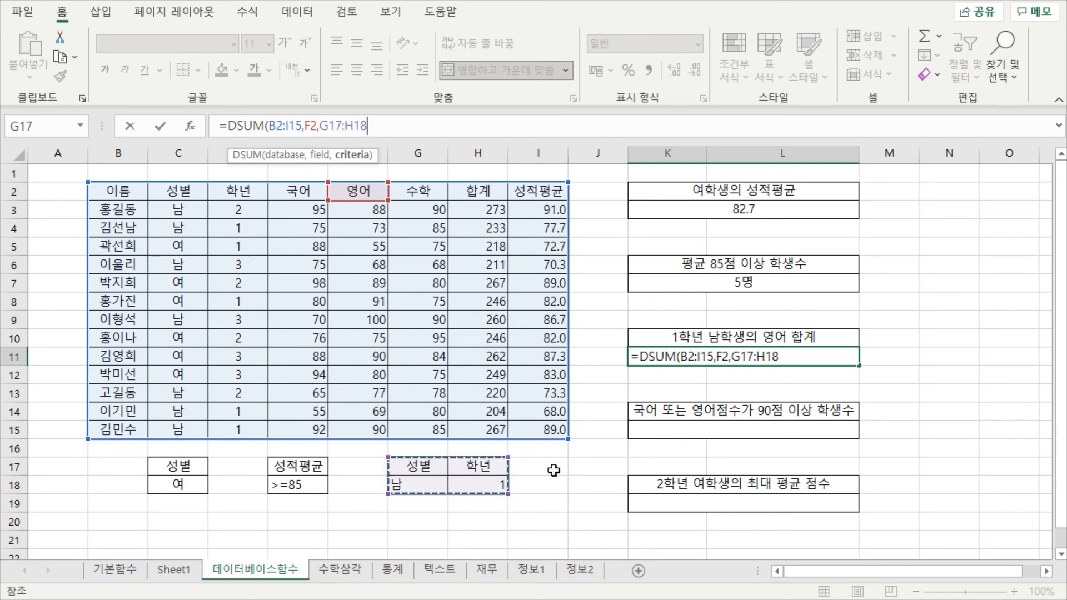
type(")")
key("Return")
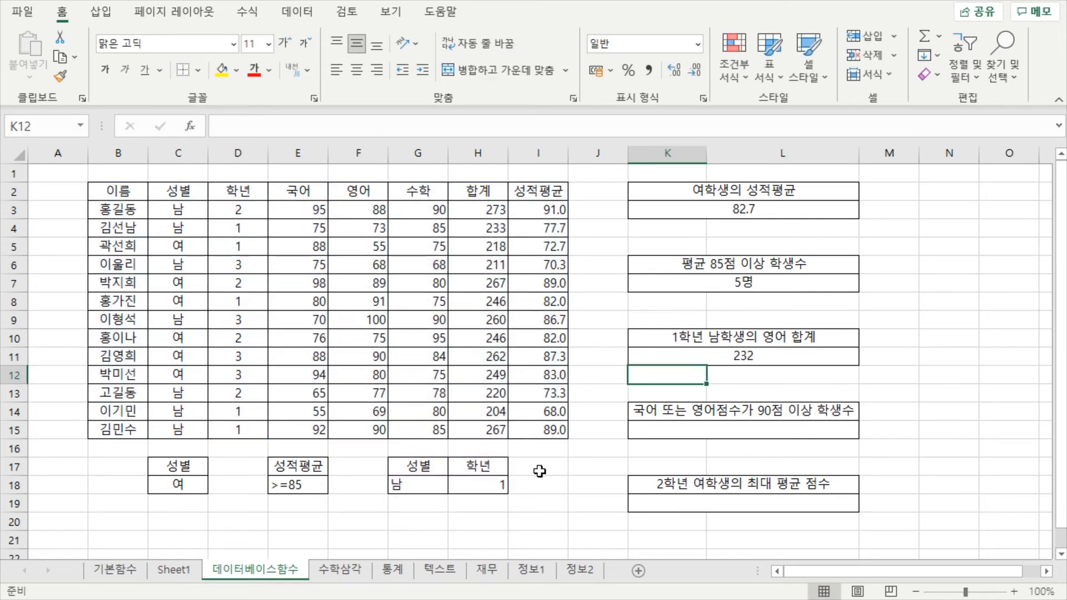
left_click(733, 356)
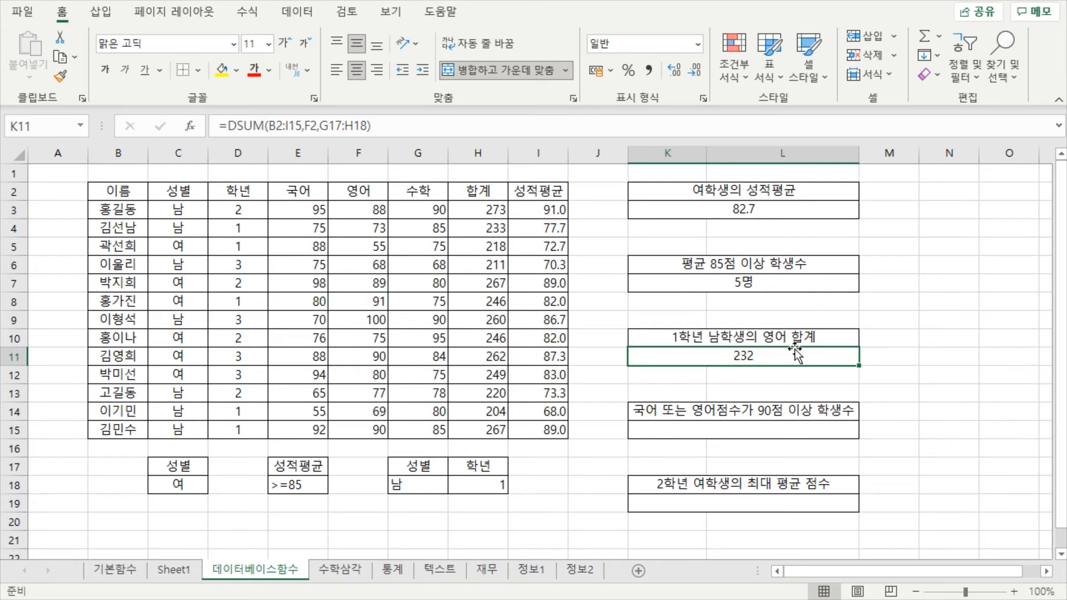
left_click(949, 412)
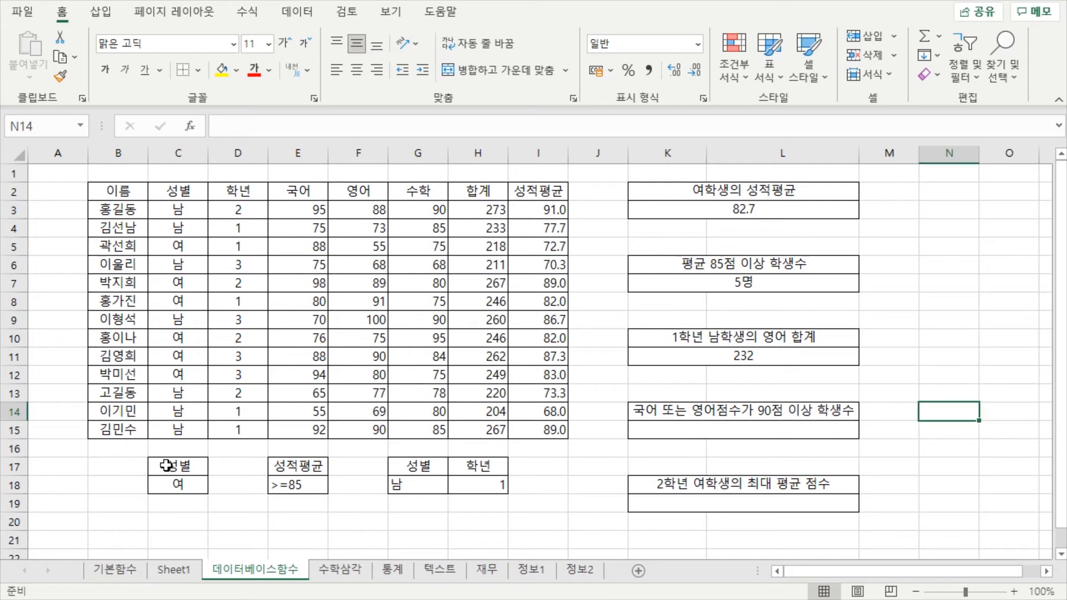
- Shift the criteria tables in C17:H18 two columns to the left so they start in column A
left_click_drag(167, 467, 462, 485)
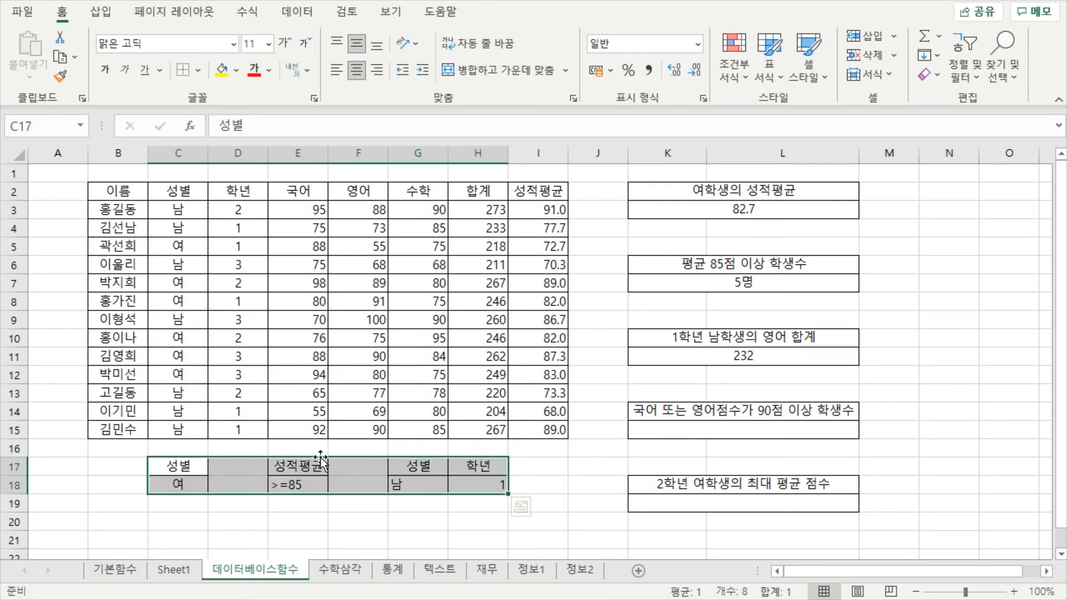
left_click(366, 504)
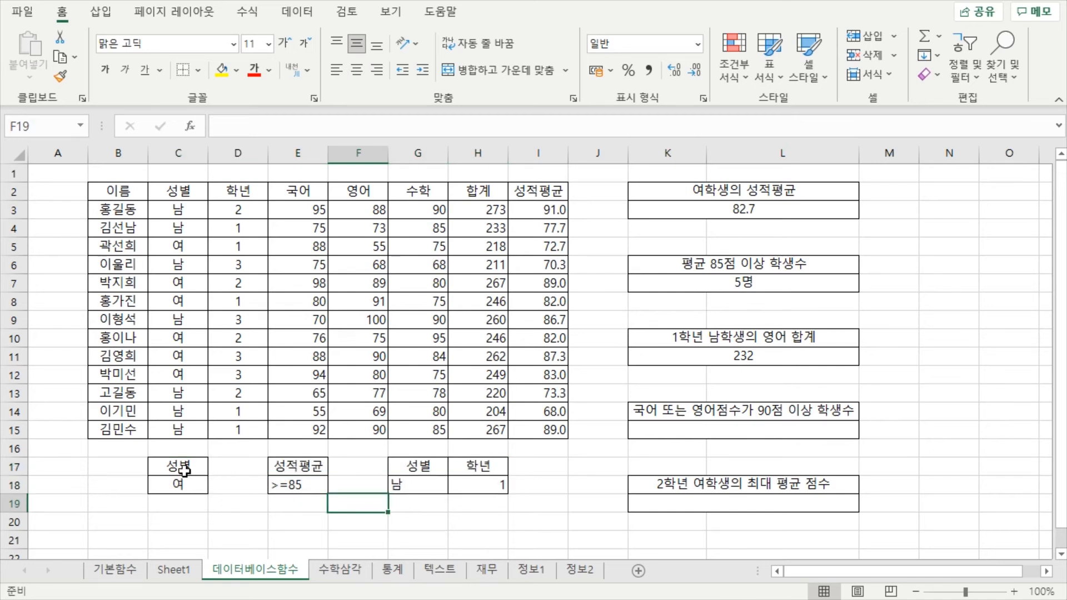
left_click_drag(182, 469, 358, 471)
left_click(473, 481)
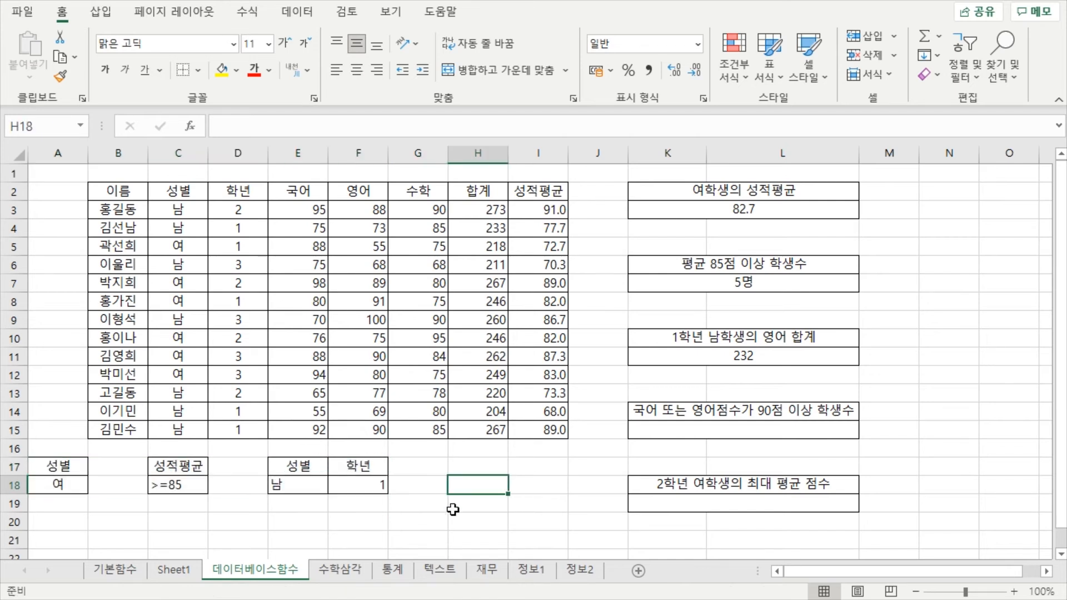
- Close the gaps between the criteria tables by moving 성적평균 to B17:B18 and the 성별 and 학년 pair to C17:D18
left_click(428, 500)
left_click_drag(161, 470, 137, 466)
left_click_drag(286, 467, 253, 471)
left_click(383, 474)
left_click(475, 500)
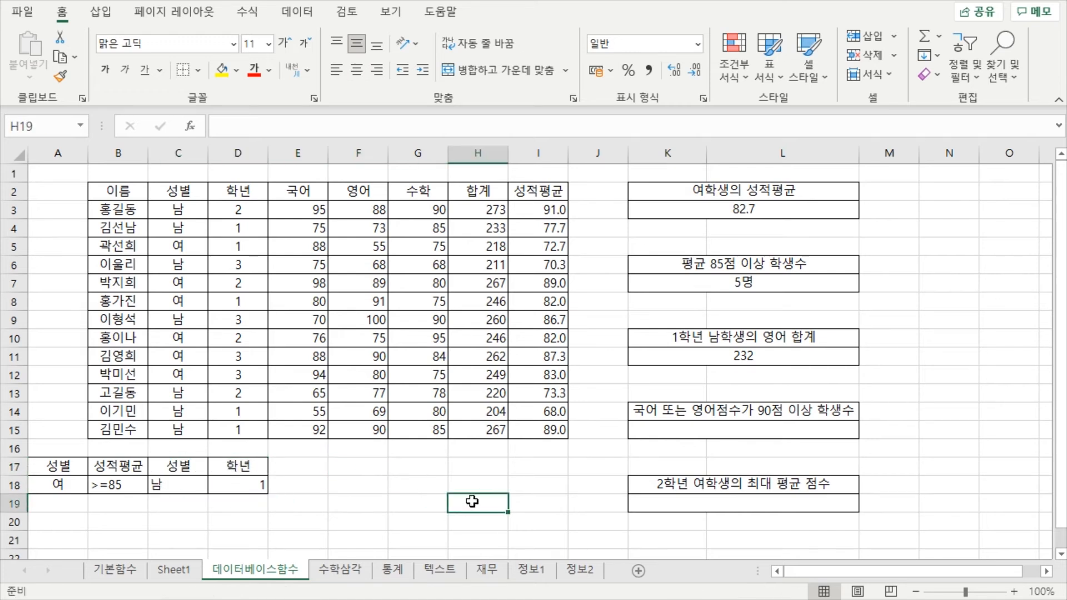
- Copy the 국어 and 영어 headers from E2:F2 to F17:G17 to start a new criteria table
left_click(738, 434)
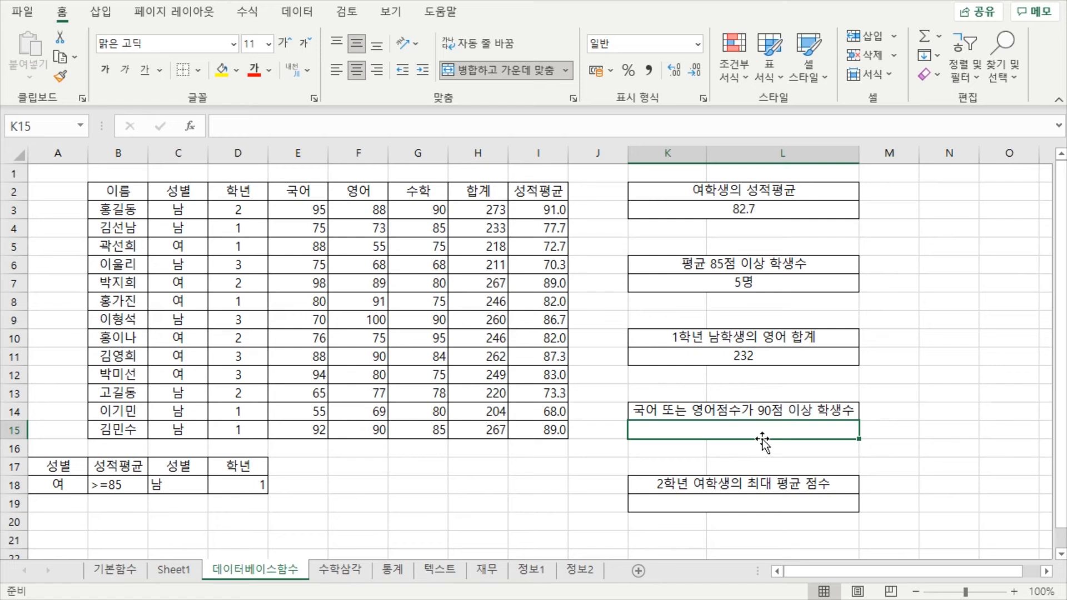
left_click(414, 470)
left_click(353, 464)
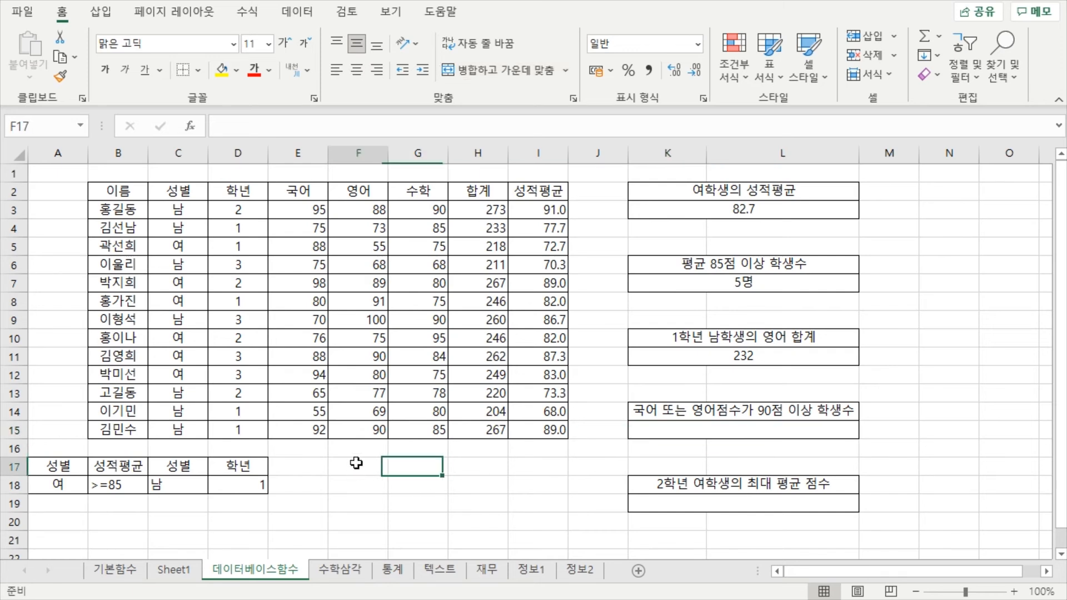
left_click(404, 470)
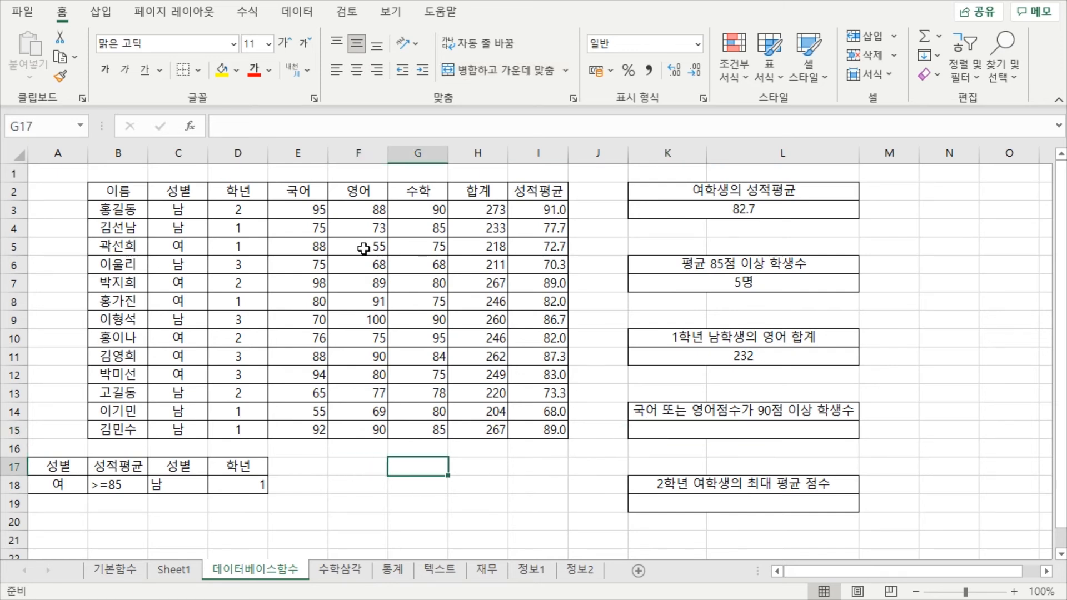
left_click(302, 192)
left_click_drag(302, 193, 350, 190)
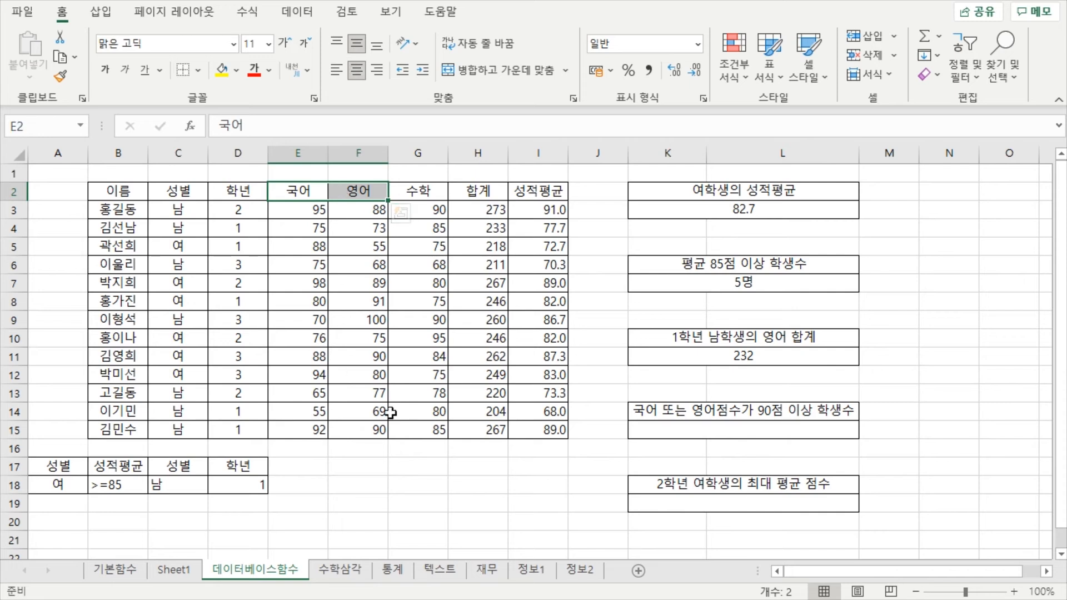
key("ctrl+c")
left_click(364, 468)
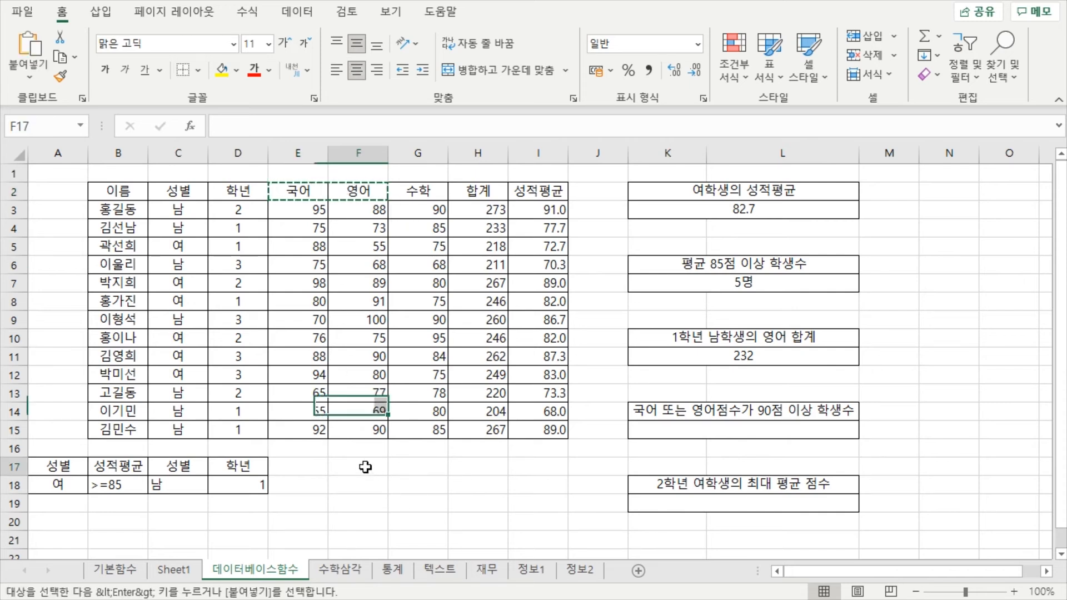
key("ctrl+v")
left_click(534, 473)
- Enter the OR conditions on separate rows: >=90 under 국어 in F18 and >=90 under 영어 in G19
left_click(357, 486)
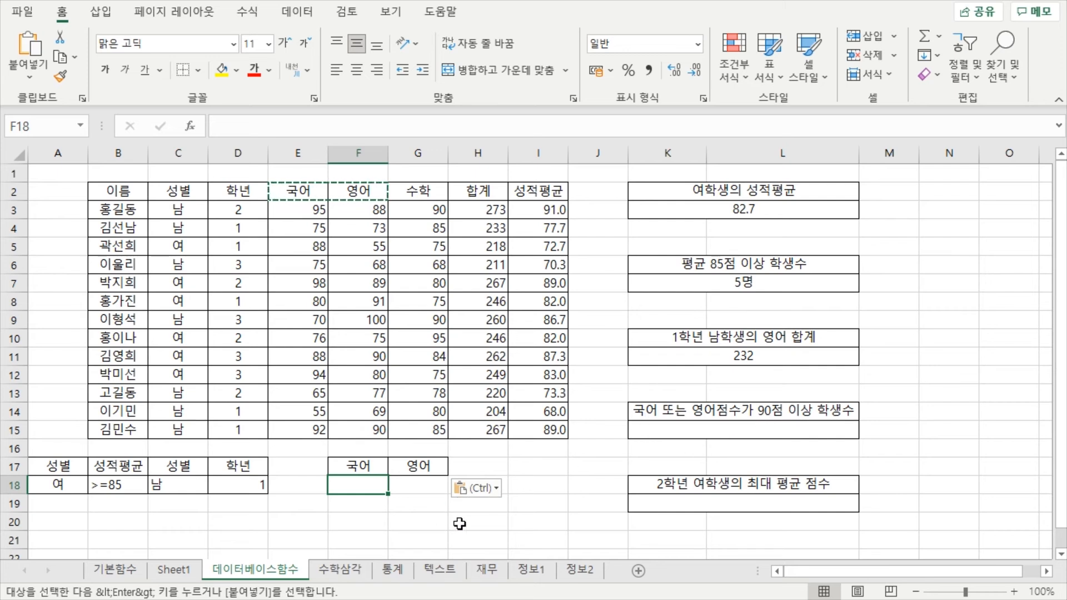
type(">=90")
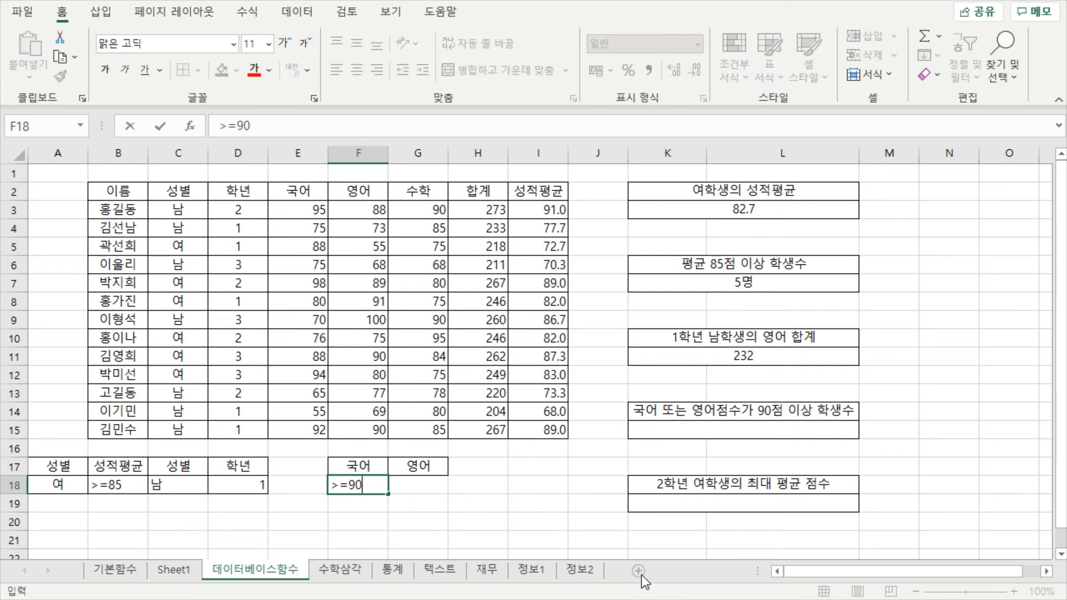
key("Return")
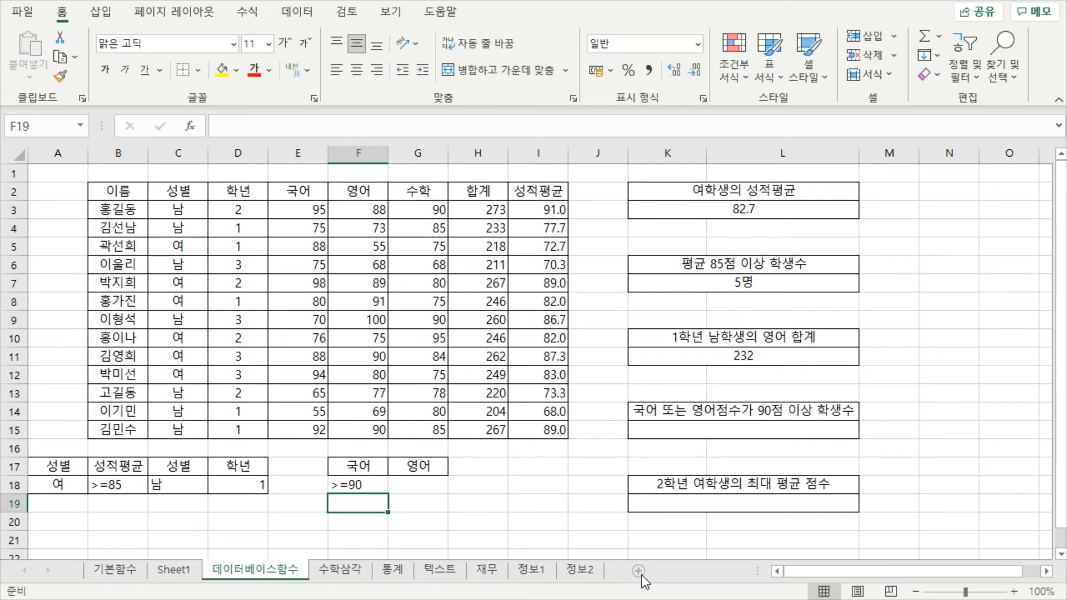
key("Right")
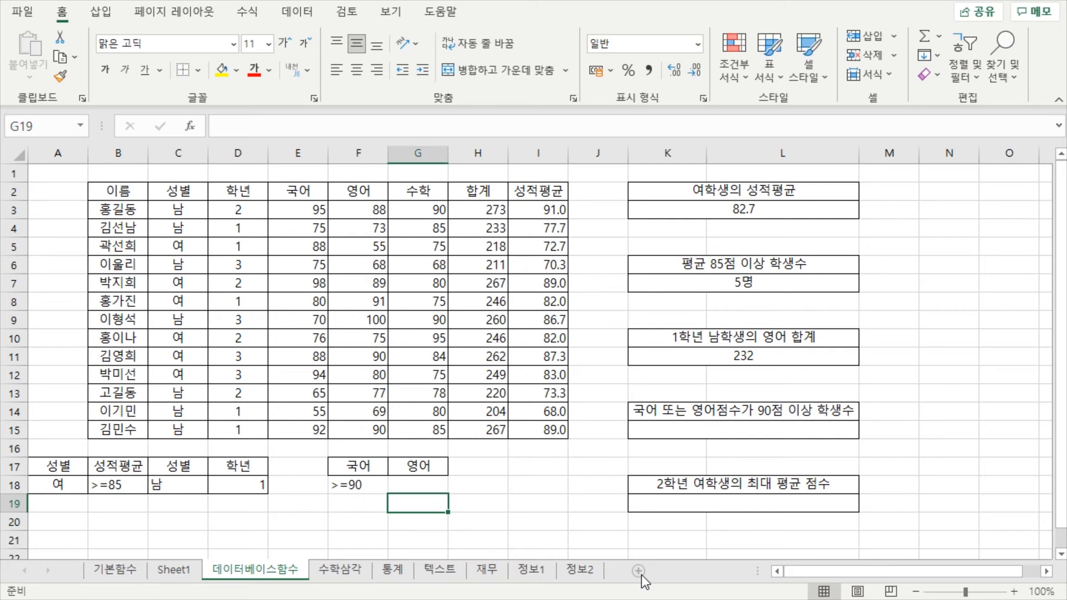
type(">=90")
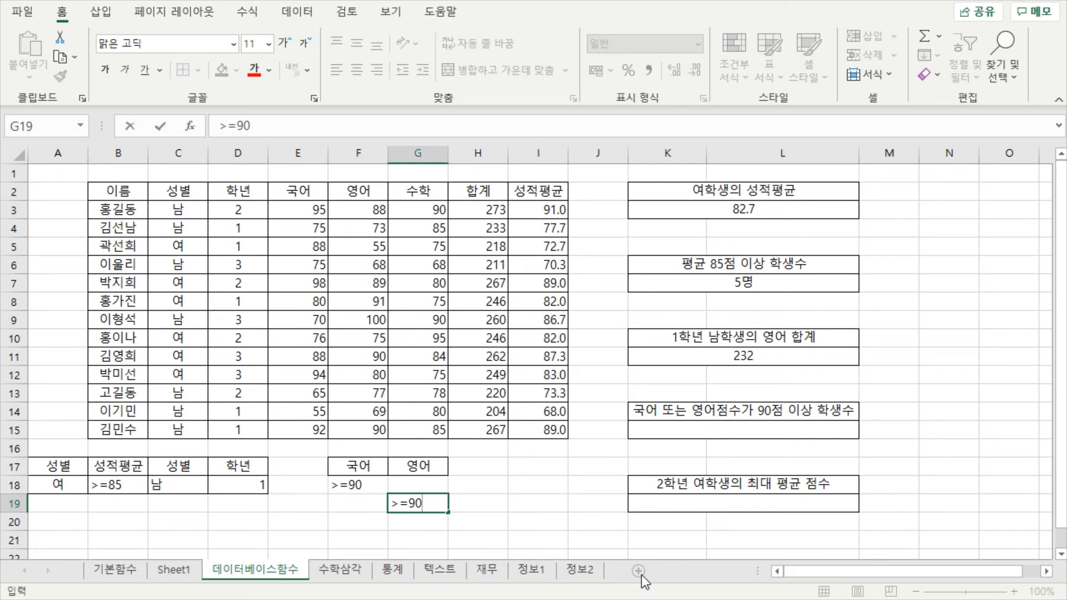
key("ctrl+Return")
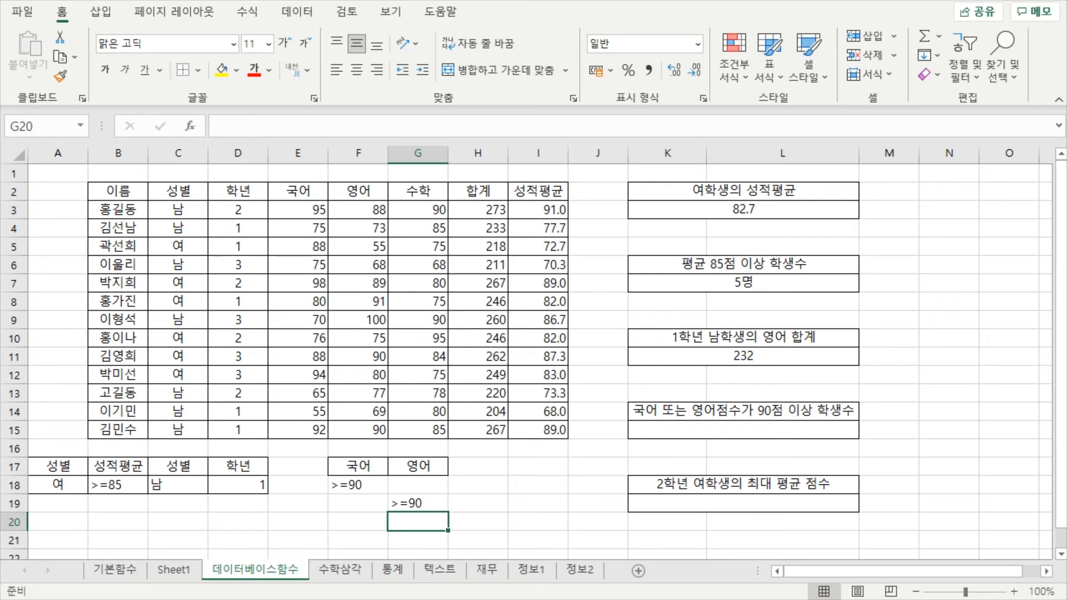
- Move the 영어 condition up to G18 beside the 국어 condition, and return it to G19
left_click_drag(429, 494, 428, 484)
left_click(378, 491)
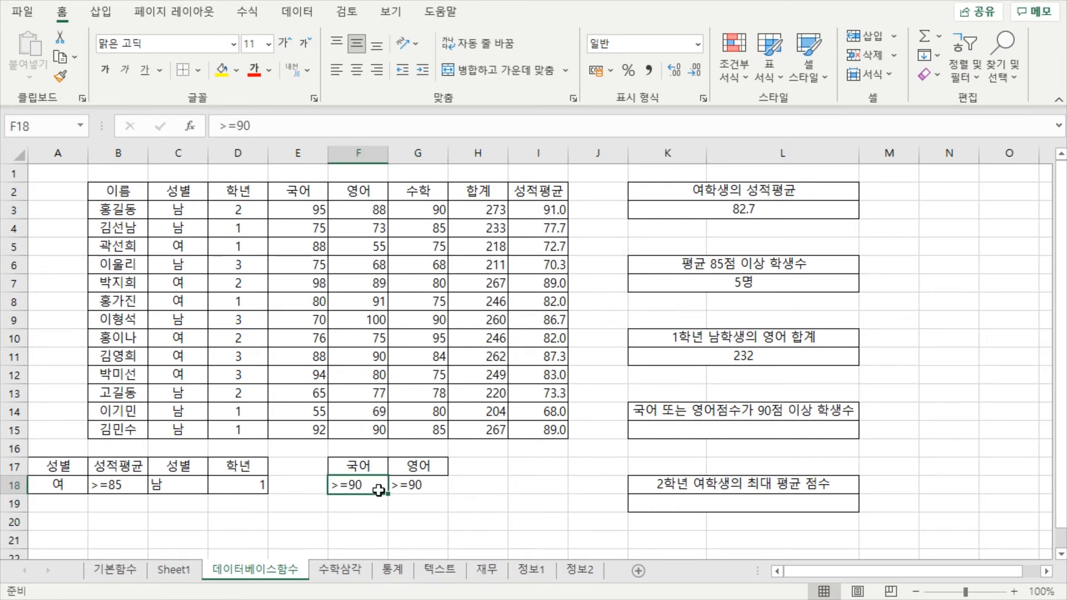
left_click(435, 489)
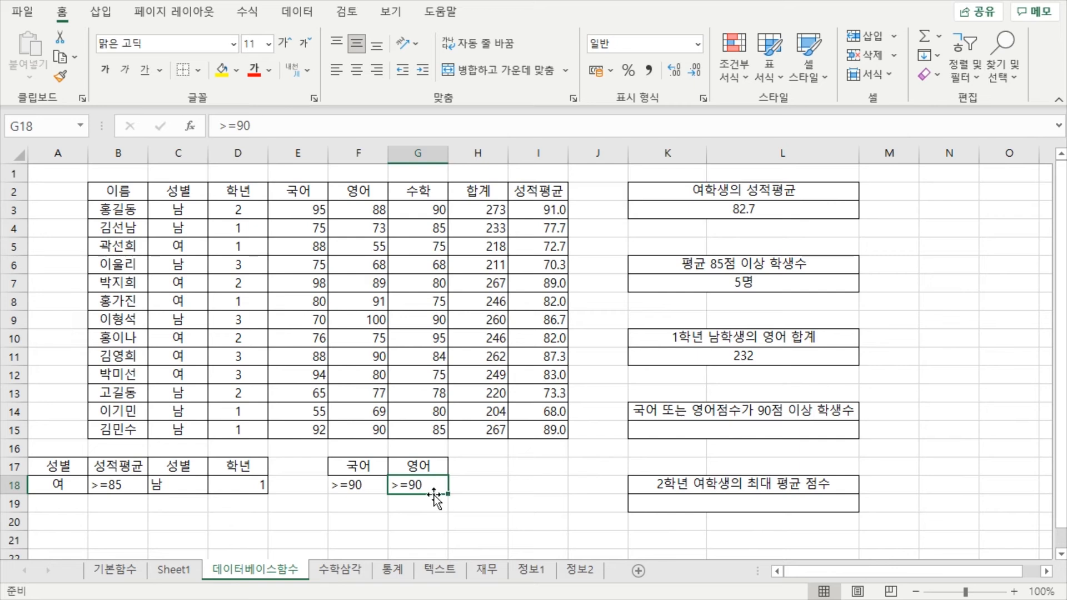
left_click_drag(434, 494, 436, 513)
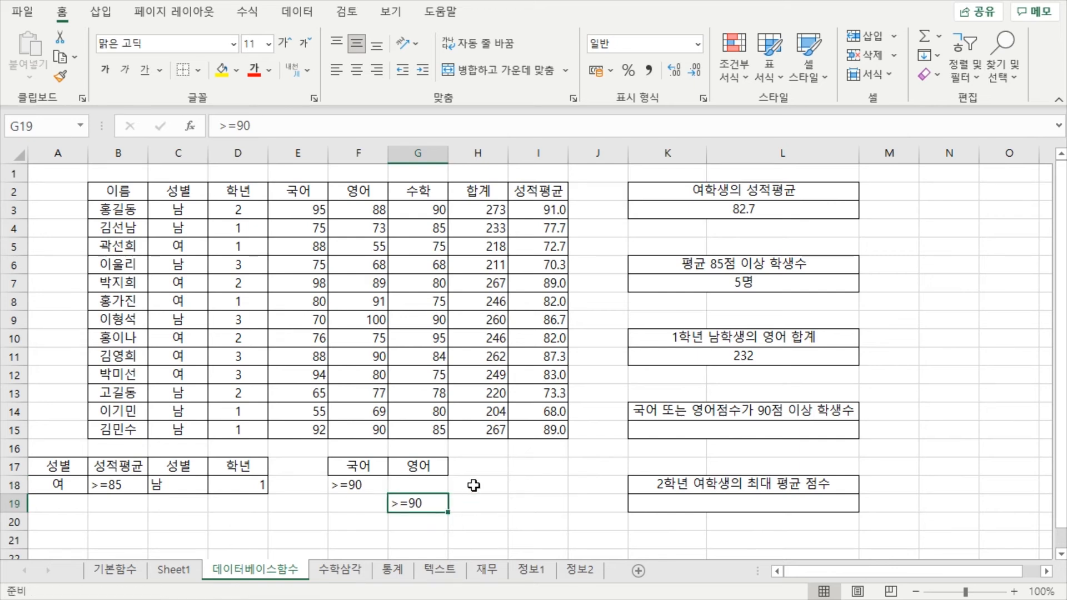
- Apply borders to all cells of the criteria table F17:G19
left_click(476, 485)
left_click_drag(363, 470, 405, 501)
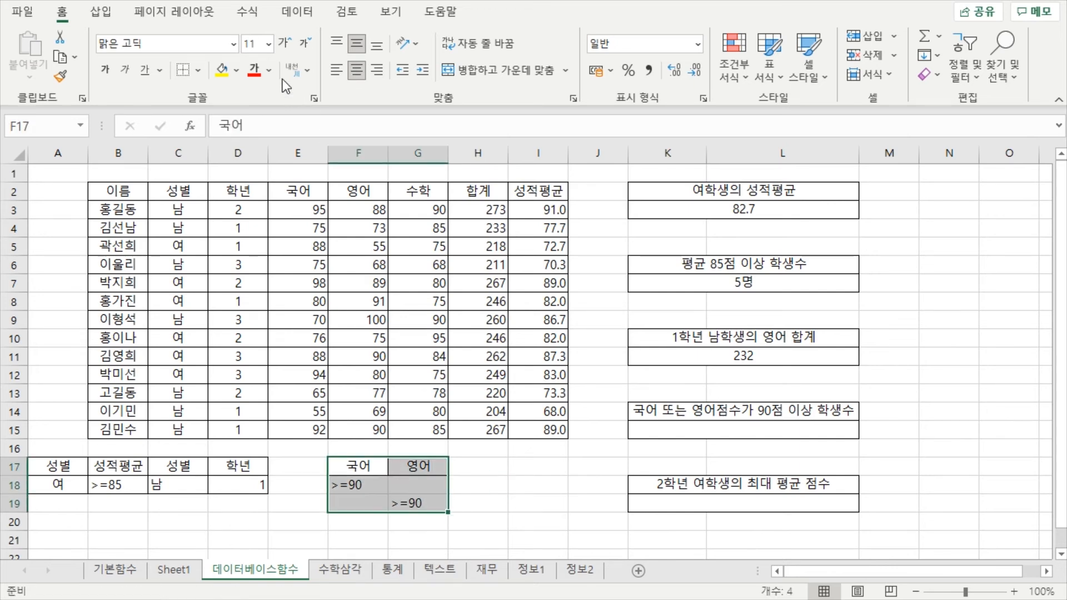
left_click(512, 468)
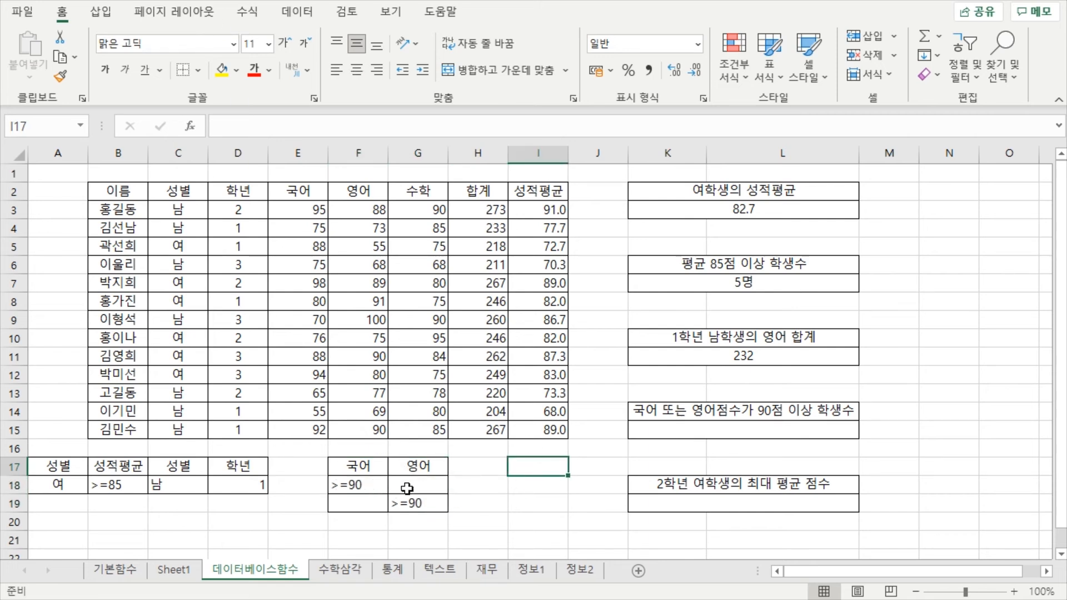
- Examine the criteria table F17:G19, comparing how the 국어 and 영어 conditions sit on different rows under their headers
left_click(376, 468)
left_click(369, 485)
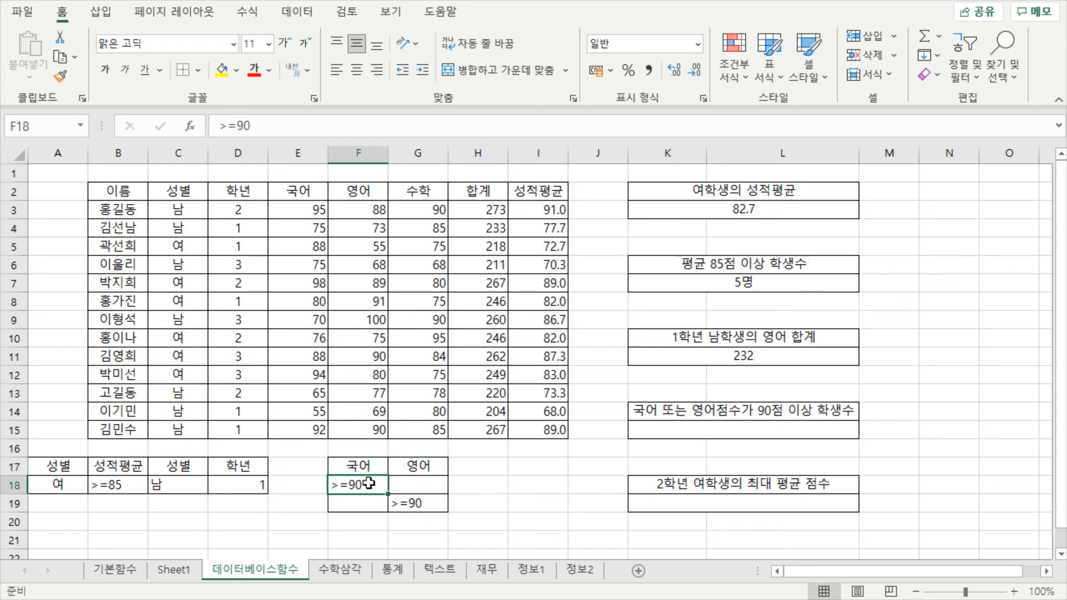
left_click(369, 467)
left_click(437, 469)
left_click(421, 503)
left_click(482, 486)
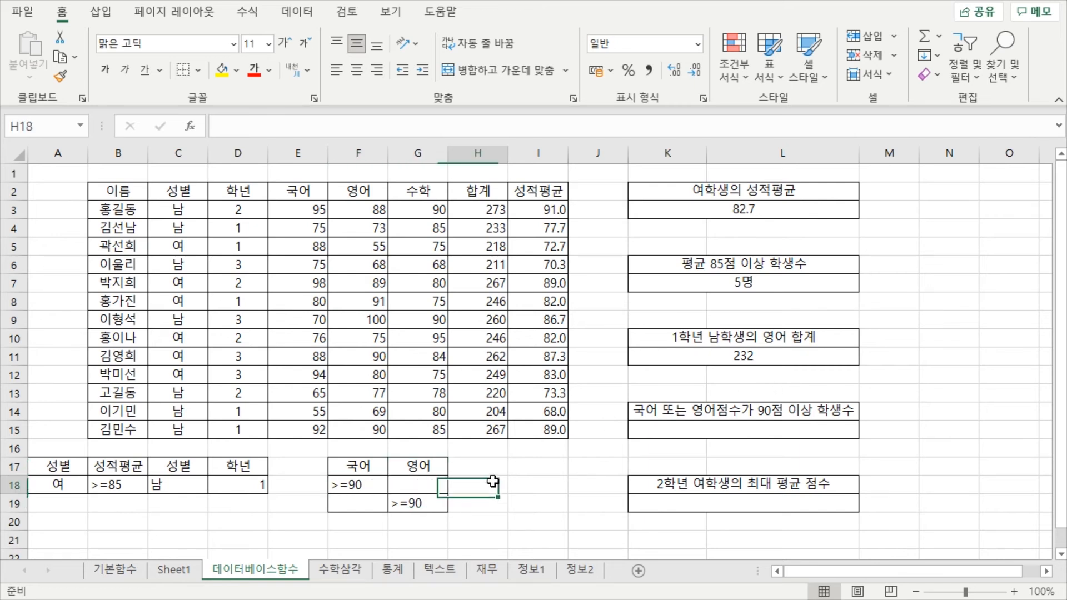
left_click(418, 467)
left_click(360, 486)
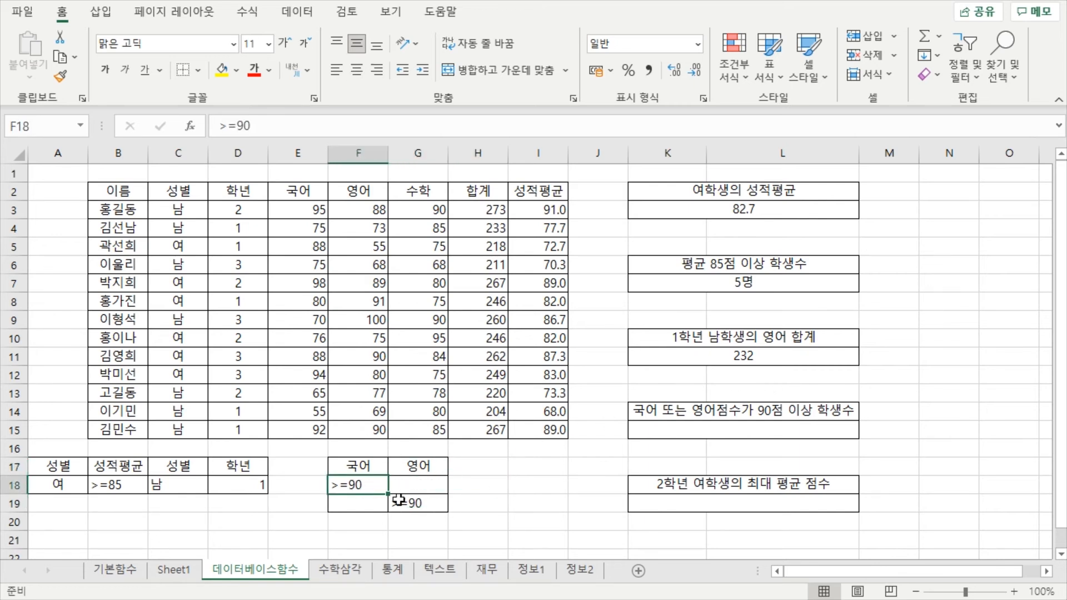
left_click(415, 503)
left_click(377, 484)
left_click(412, 506)
left_click(374, 486)
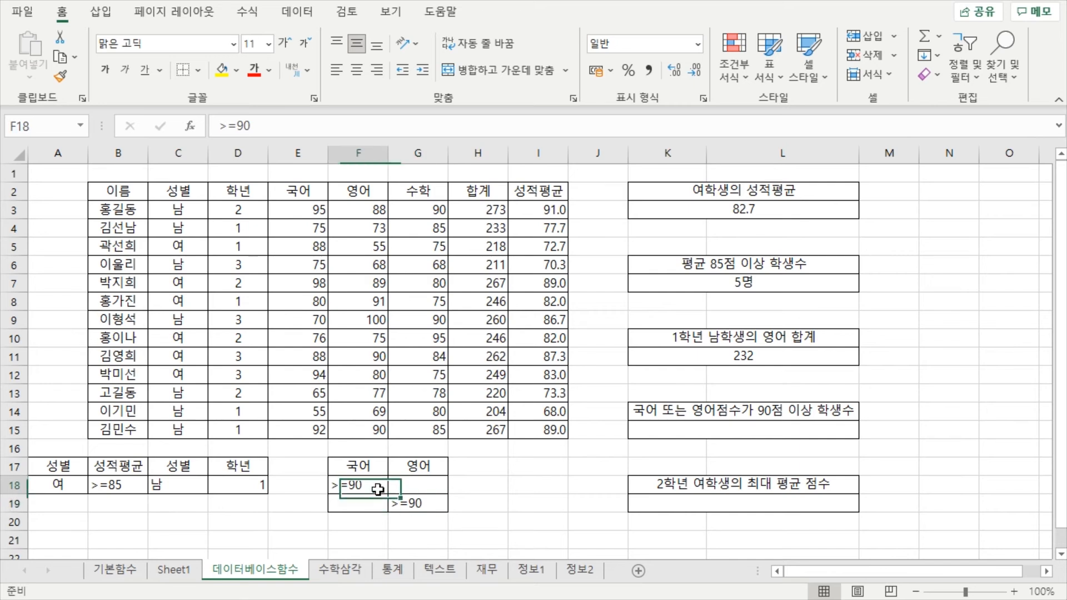
- Enter =DCOUNT(B2:I15,B2,F17:G19) in K15 to count students scoring 90 or more in 국어 or 영어
left_click(751, 429)
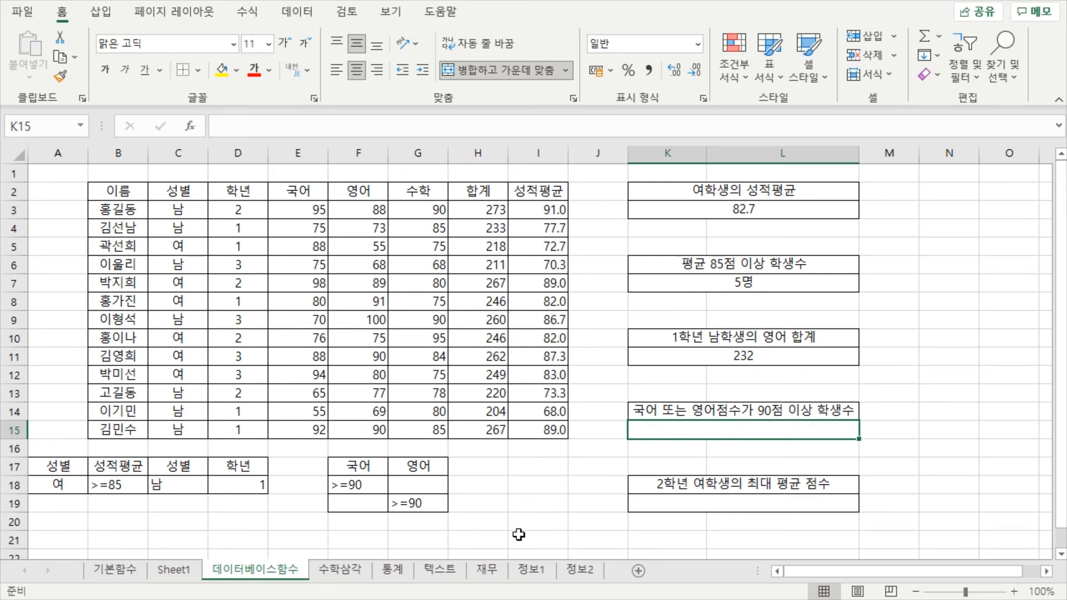
left_click(514, 507)
left_click(702, 433)
left_click(416, 124)
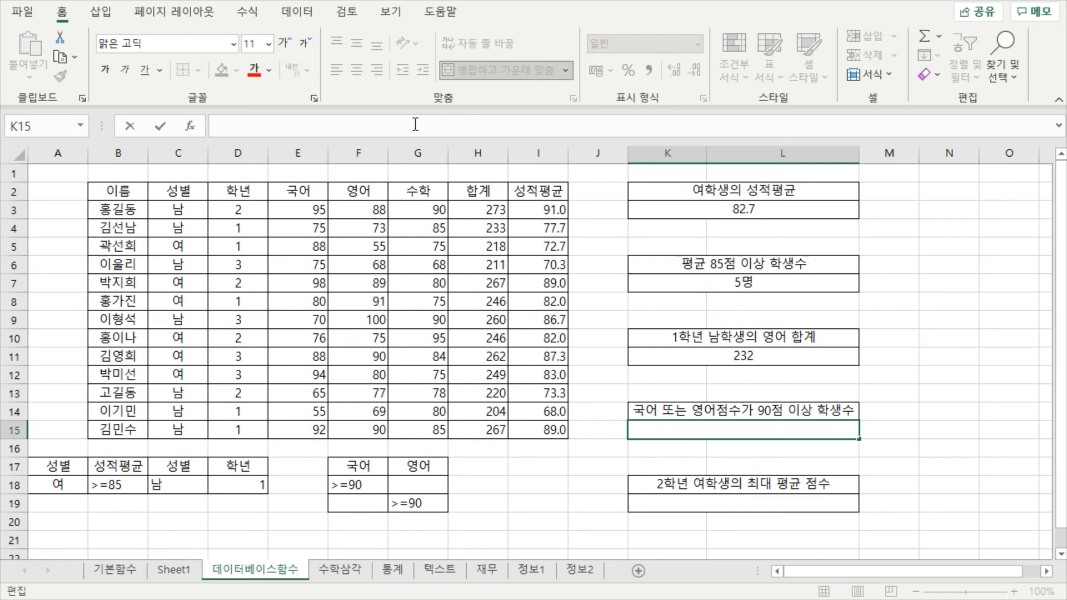
type("=dcou")
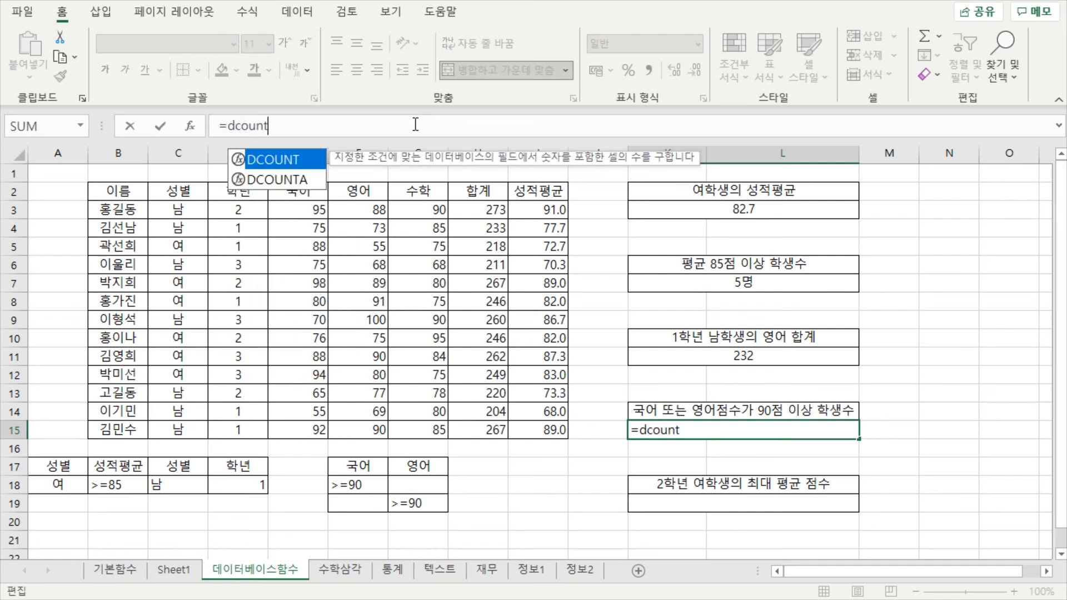
type("nt")
key("Tab")
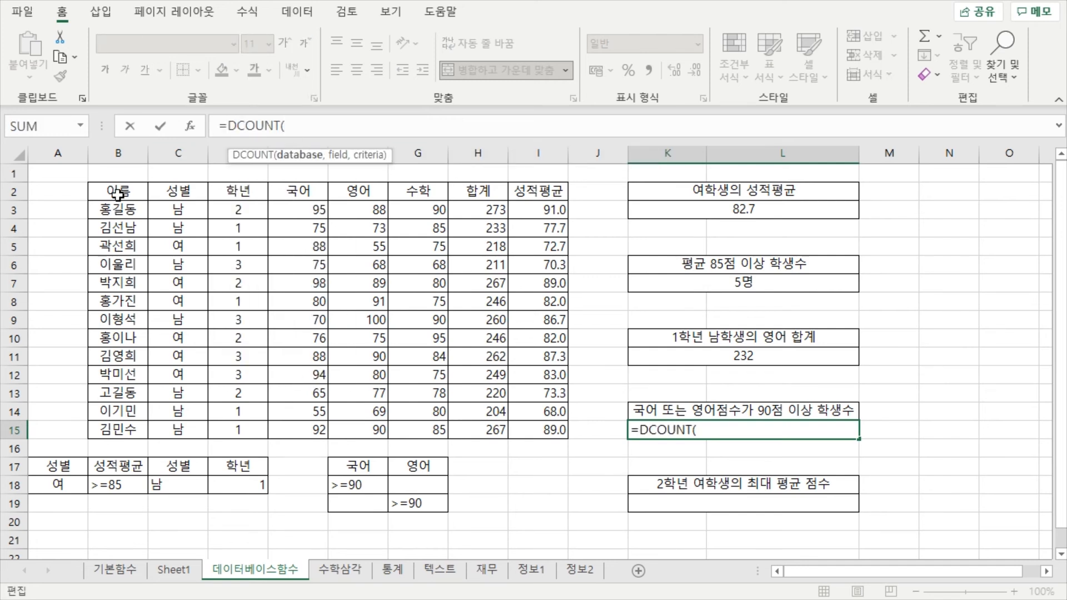
left_click_drag(117, 194, 561, 432)
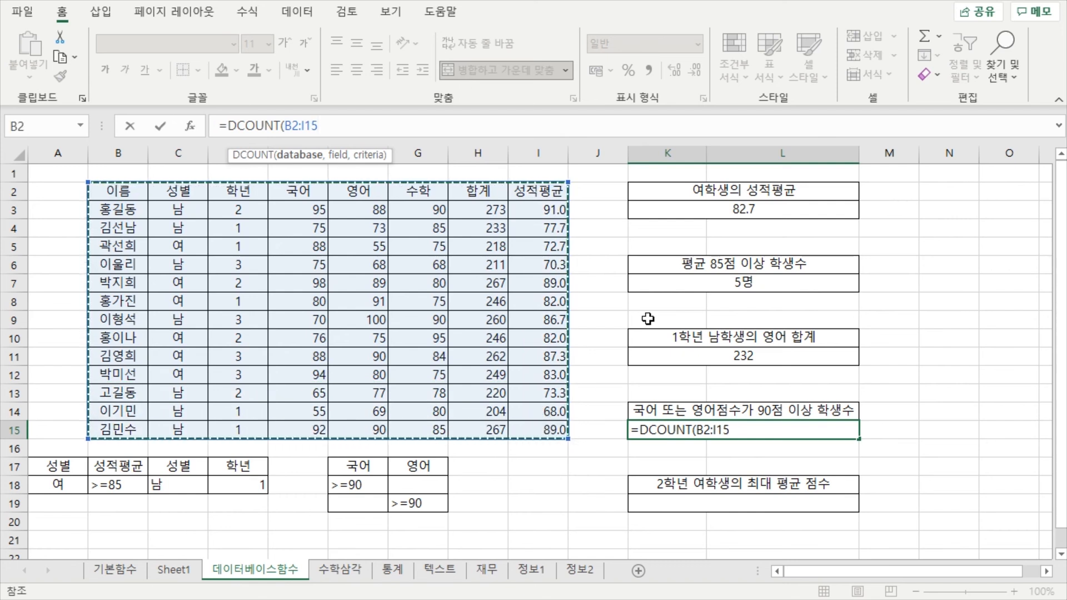
type(",")
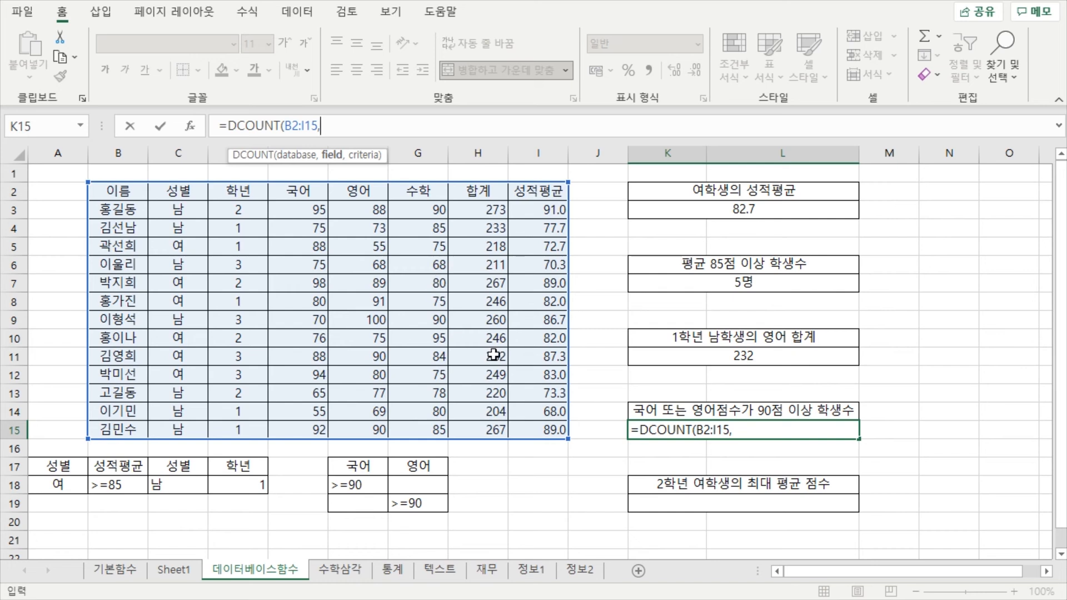
left_click(128, 194)
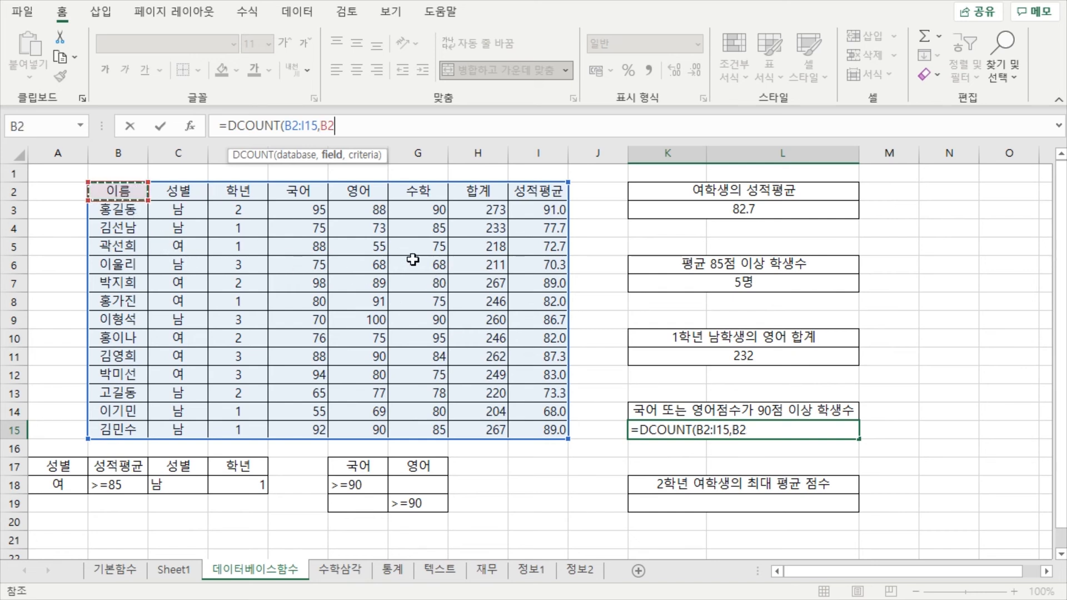
type(",")
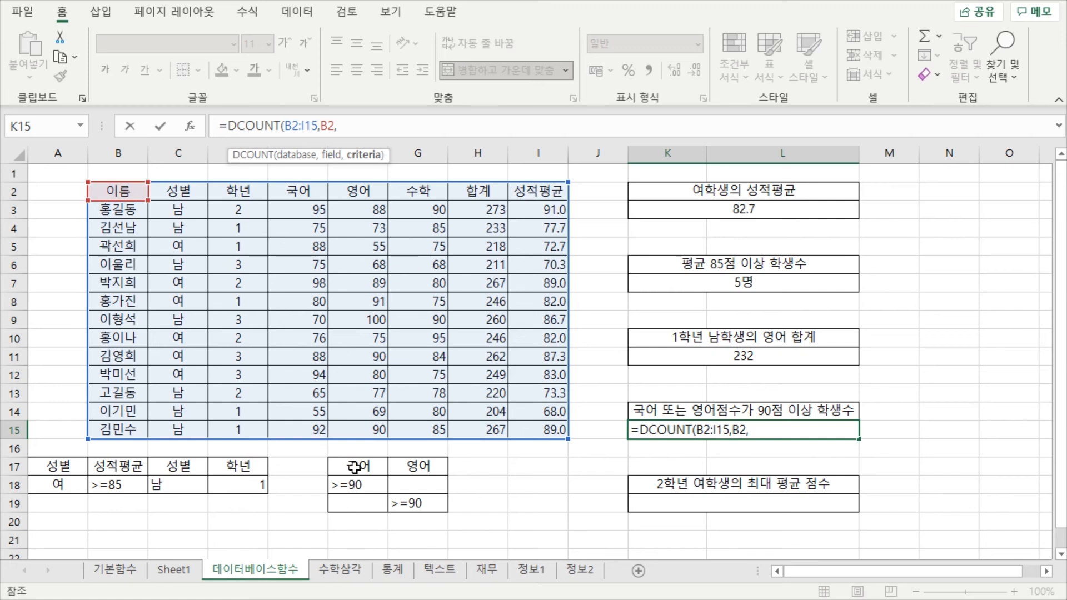
left_click_drag(354, 467, 434, 492)
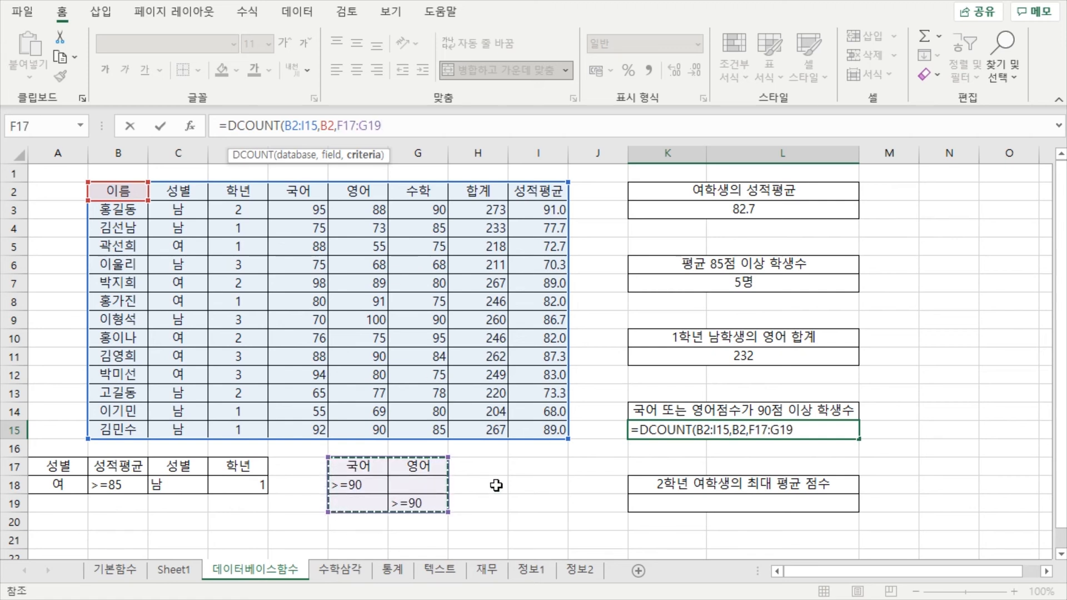
key("Return")
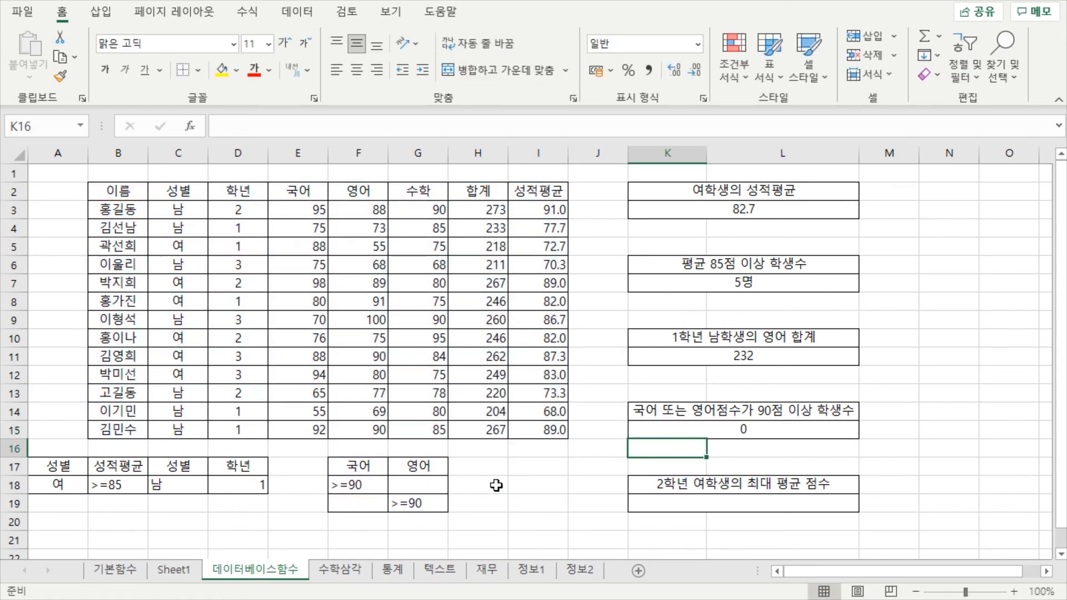
- Change the field argument of the DCOUNT formula in K15 to the 합계 header H2
left_click(724, 433)
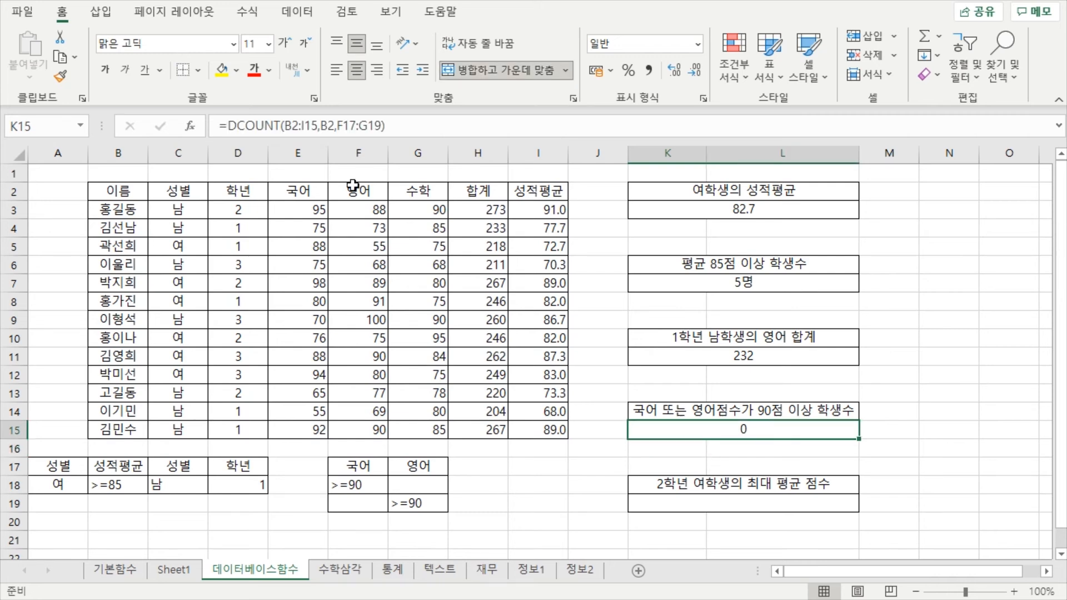
left_click(271, 124)
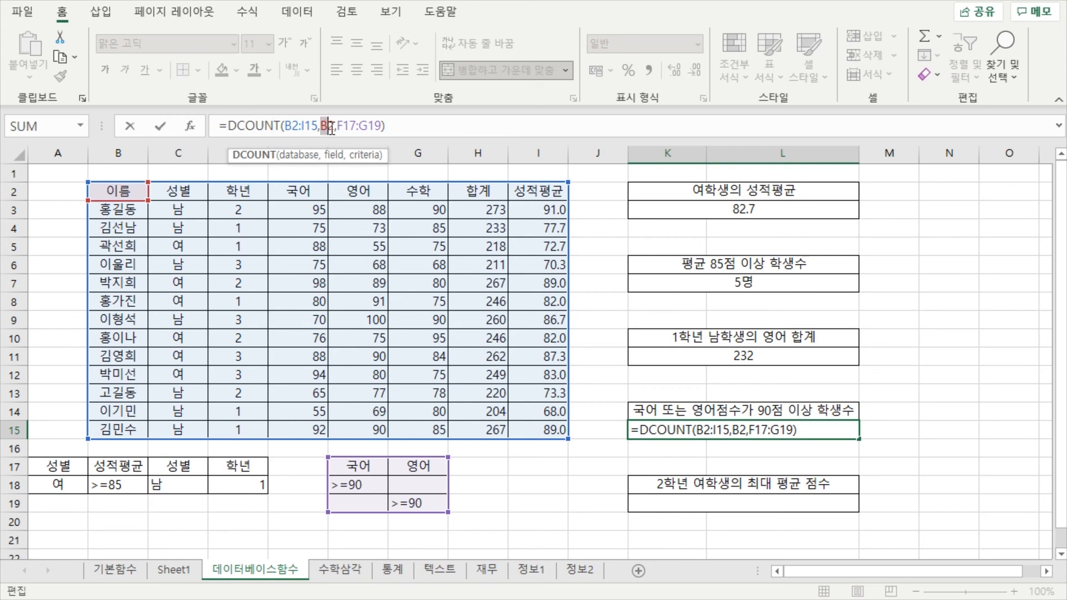
left_click(477, 192)
left_click(508, 127)
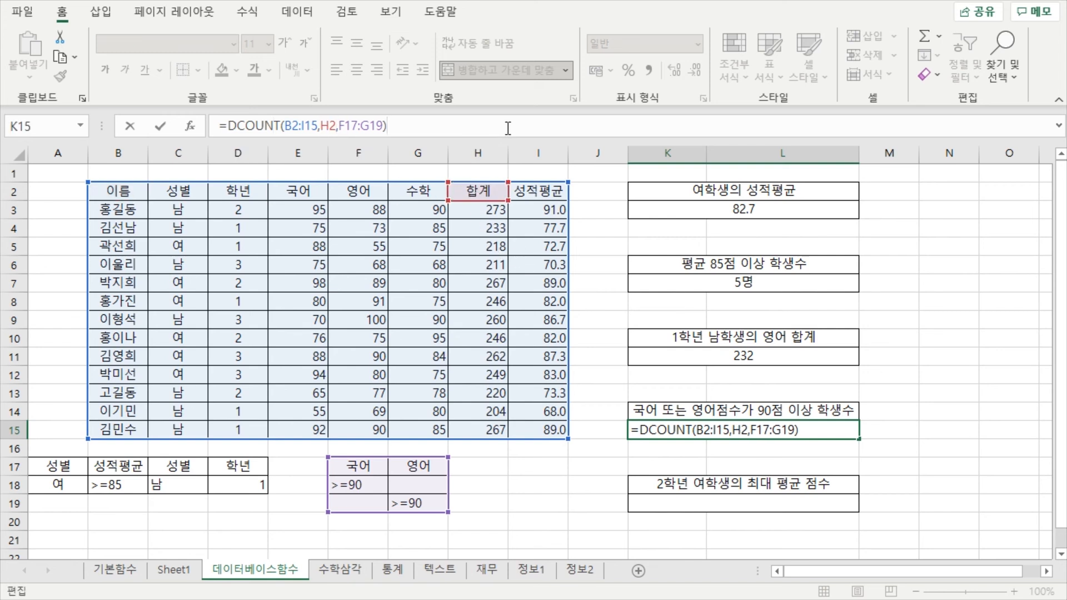
key("Return")
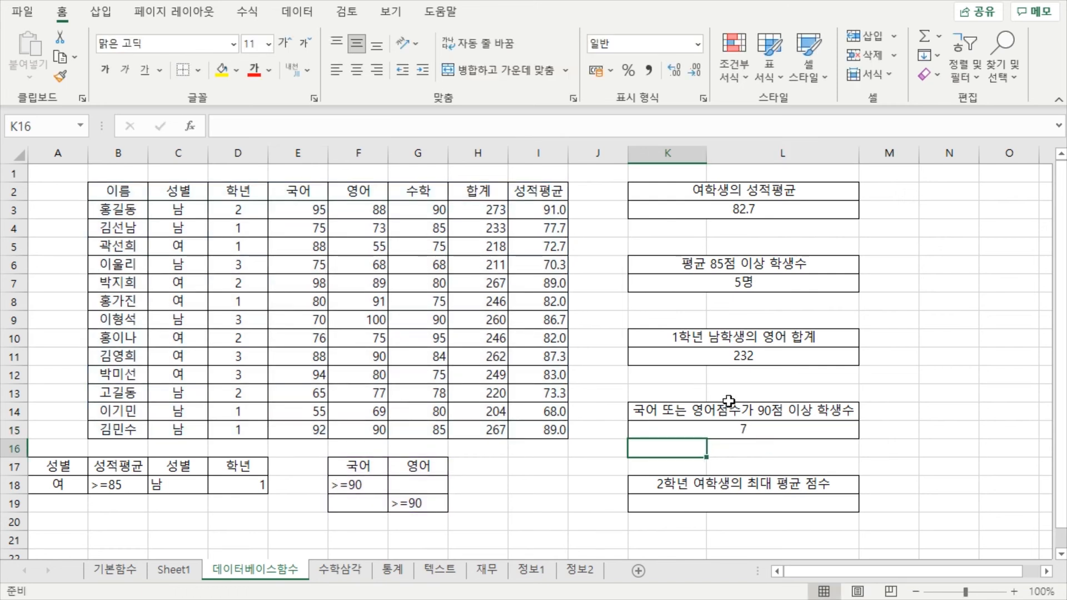
left_click(744, 432)
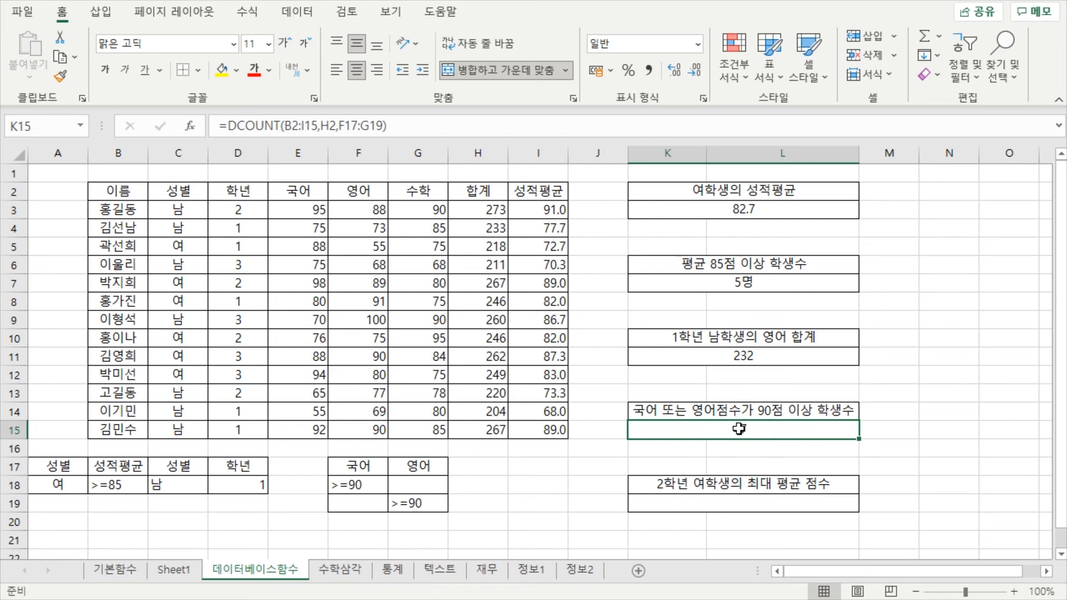
- Examine the K15 formula alongside the name column and the 국어, 영어 and 수학 score columns
left_click(597, 484)
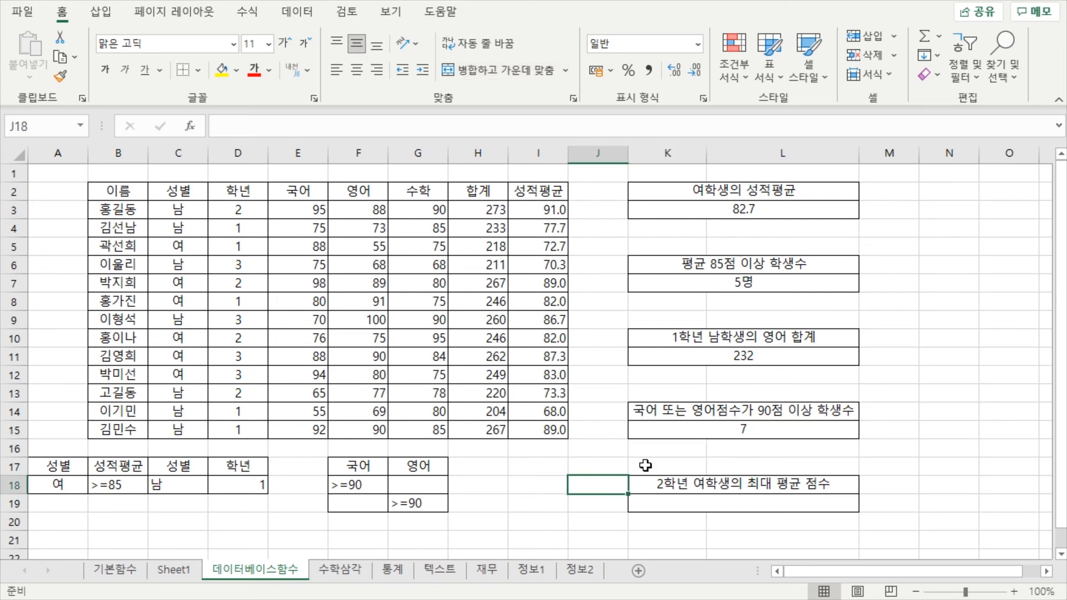
left_click(740, 423)
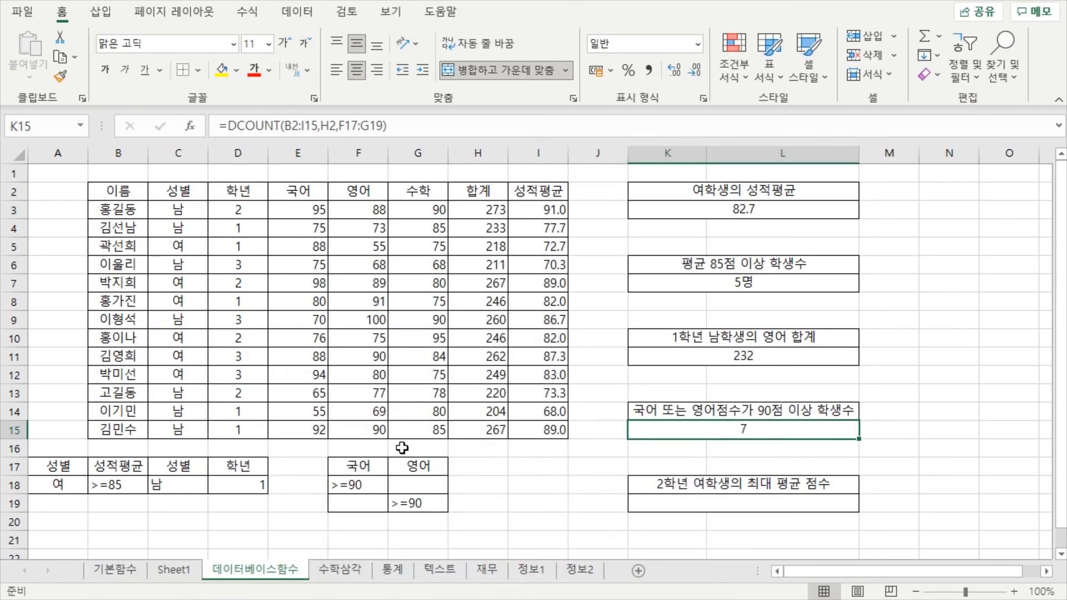
left_click(411, 467)
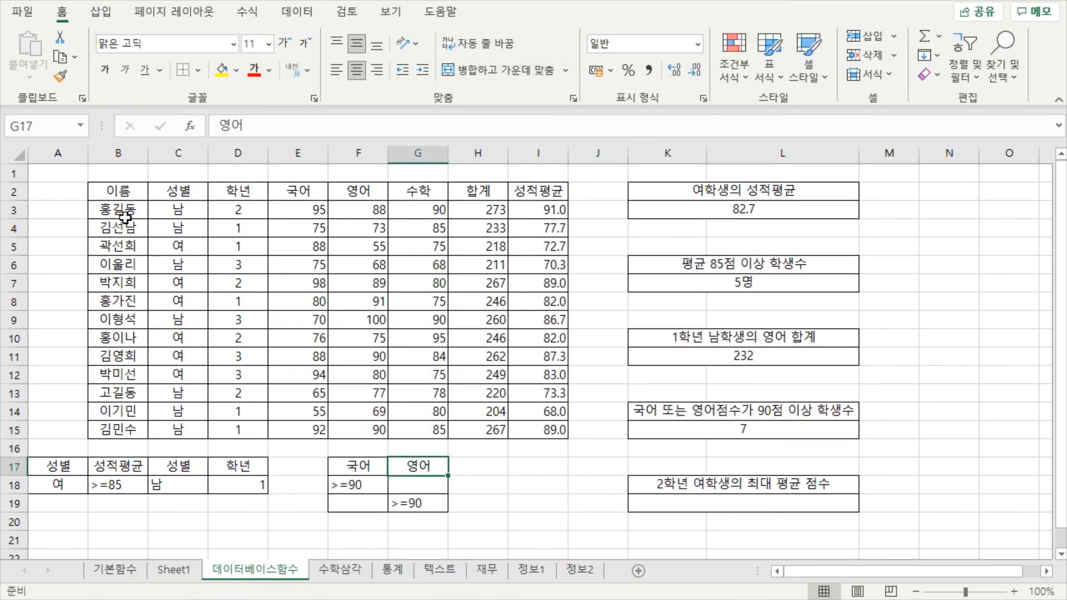
left_click_drag(125, 216, 127, 429)
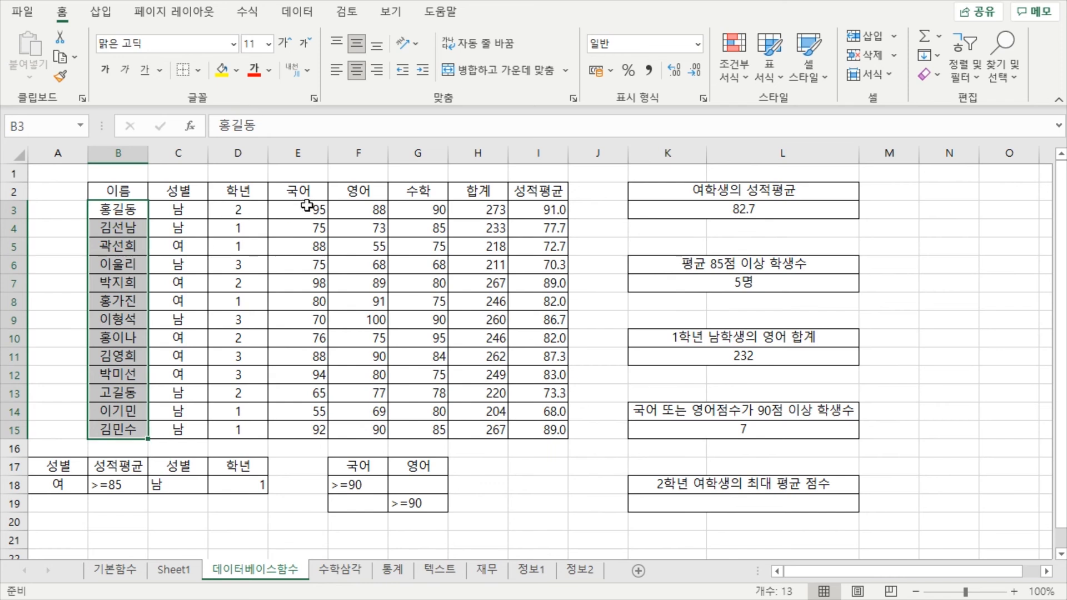
left_click_drag(307, 206, 308, 413)
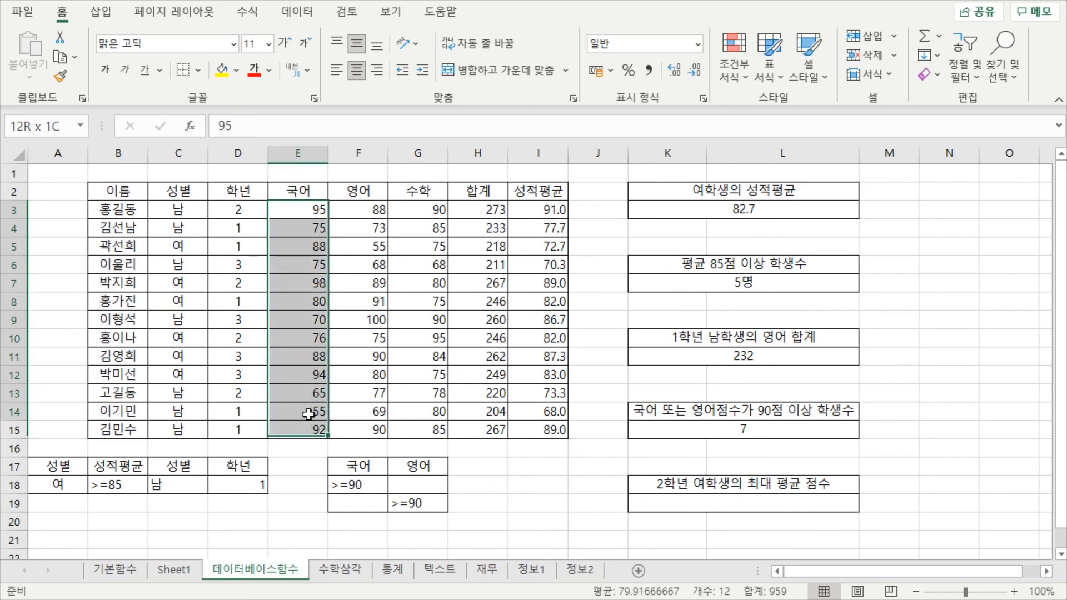
left_click(364, 320)
left_click(125, 216)
left_click(410, 220)
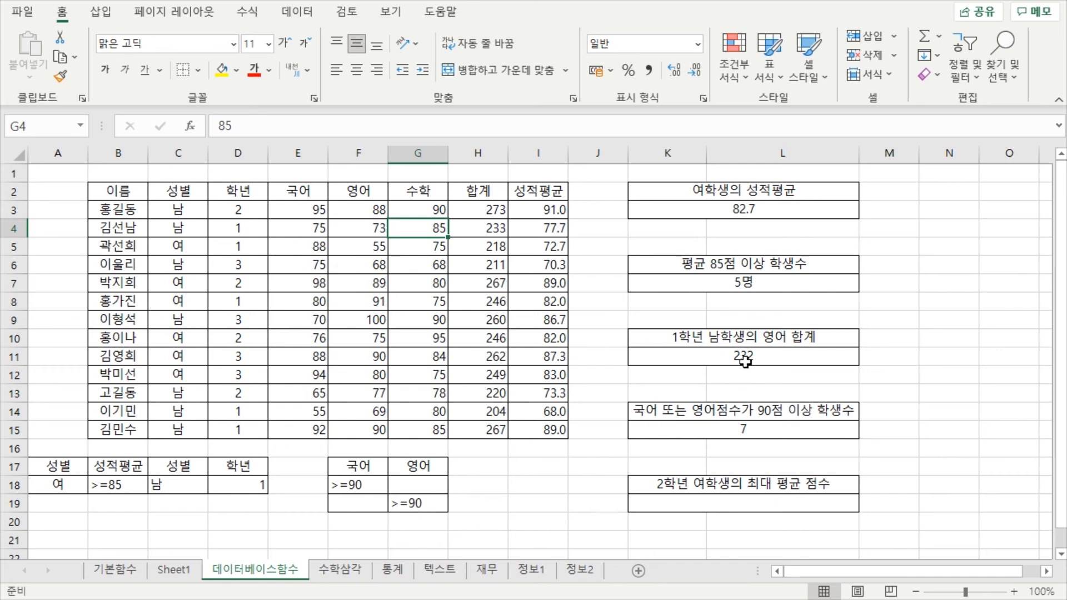
- Change the function in K15 to DCOUNTA, keeping the arguments B2:I15, H2 and F17:G19
left_click(711, 428)
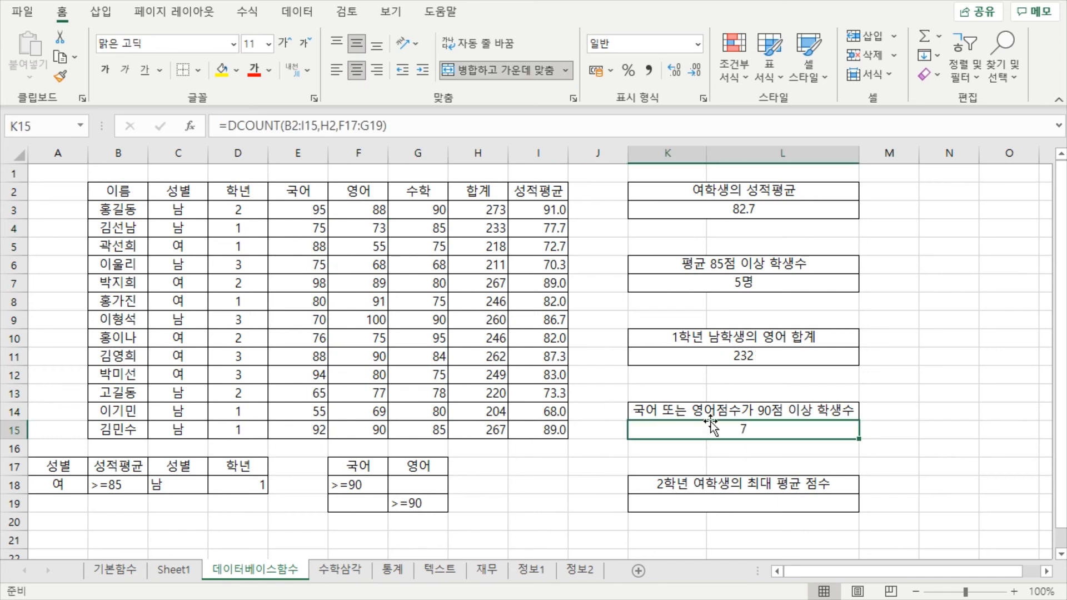
left_click(286, 129)
type("a")
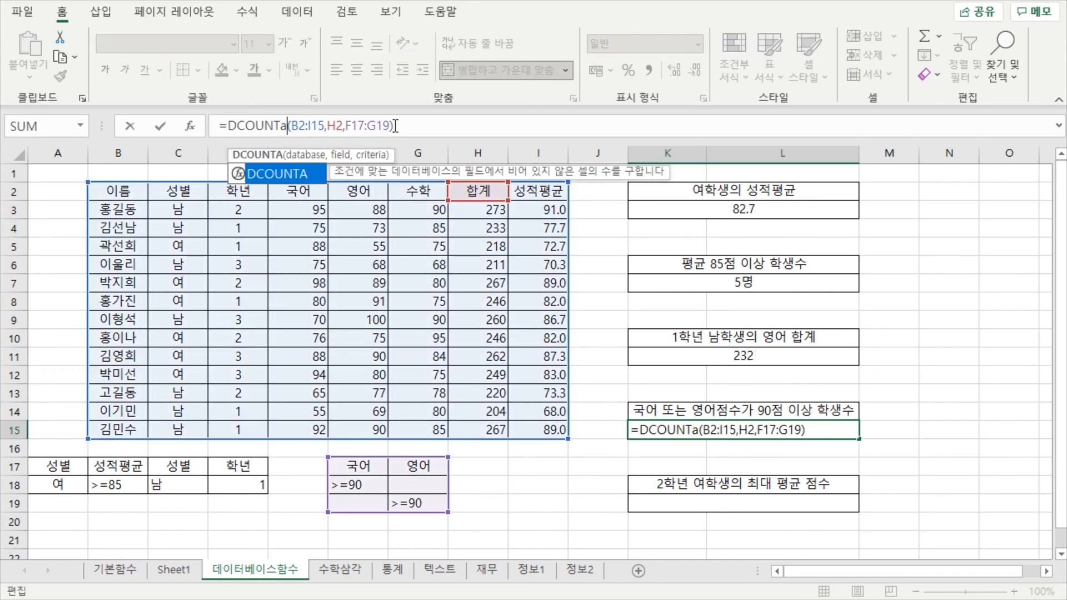
left_click(466, 124)
key("Return")
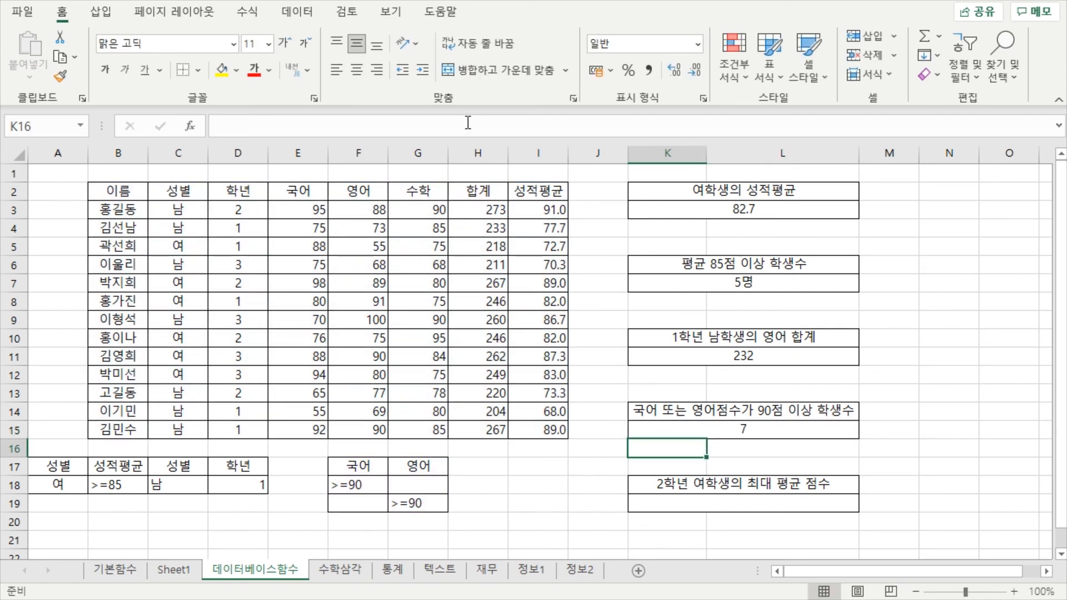
- Change the field argument of the DCOUNTA formula in K15 to the 이름 header B2
left_click(732, 425)
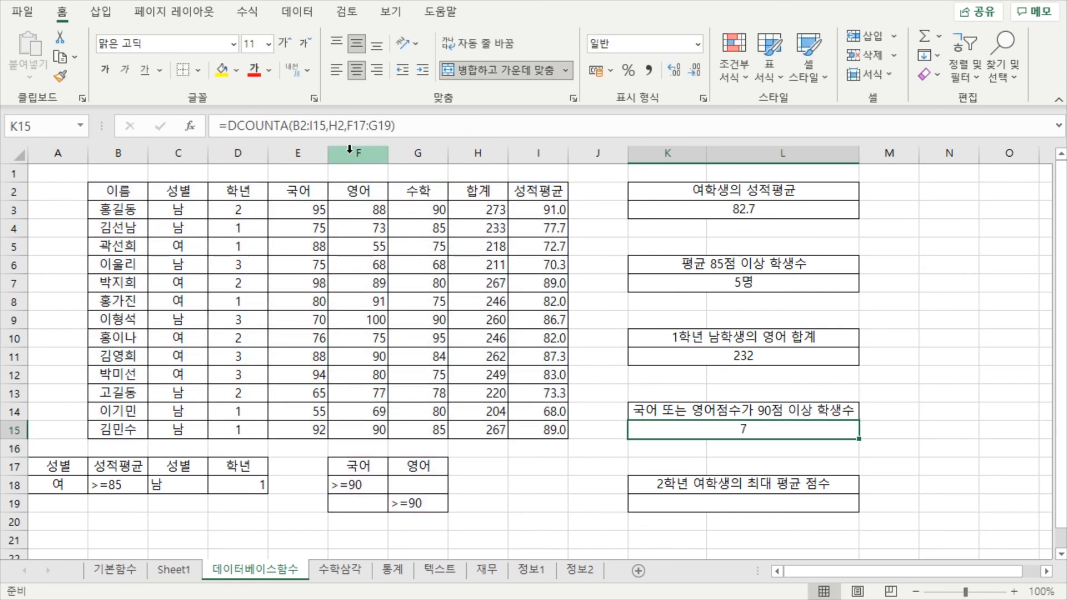
double_click(340, 126)
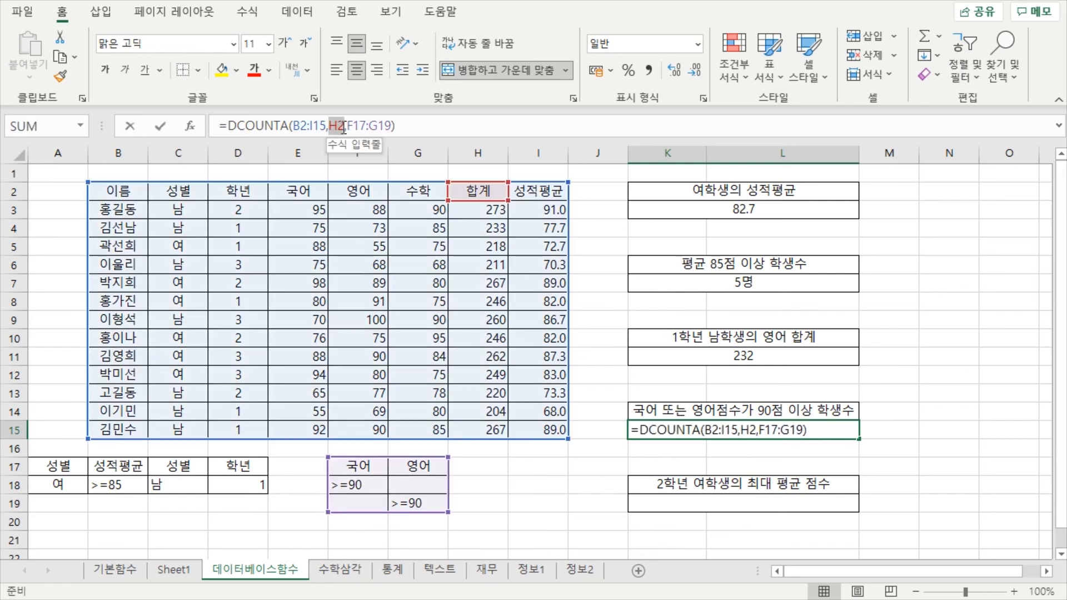
left_click(135, 196)
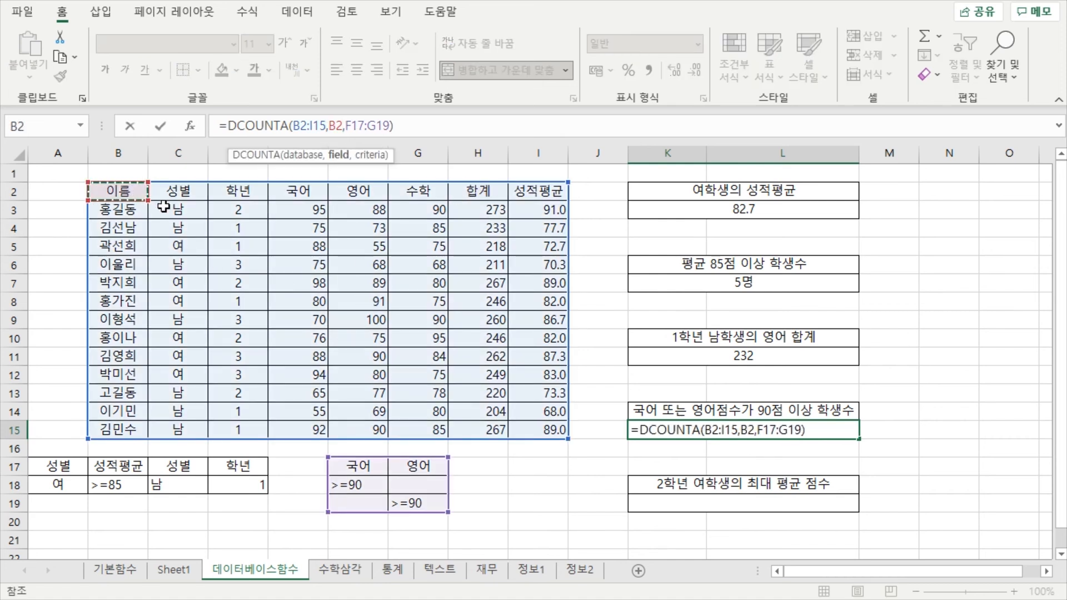
key("Return")
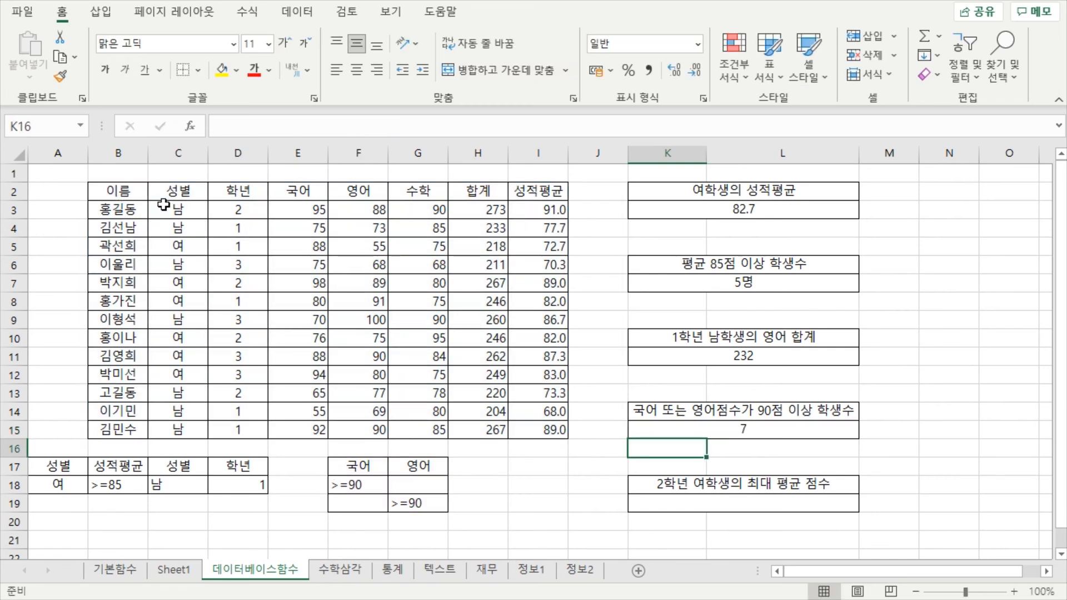
left_click(696, 426)
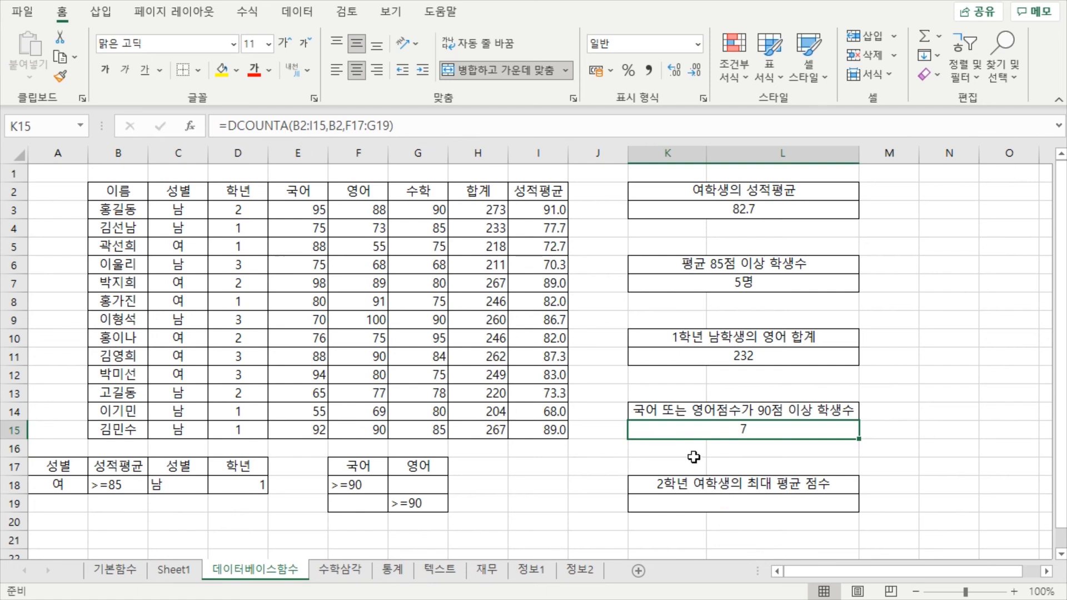
- Examine the question 2학년 여학생의 최대 평균 점수 in K18, its answer cell K19 and the 성적평균 column
left_click(911, 414)
left_click(822, 429)
left_click(878, 393)
left_click(719, 500)
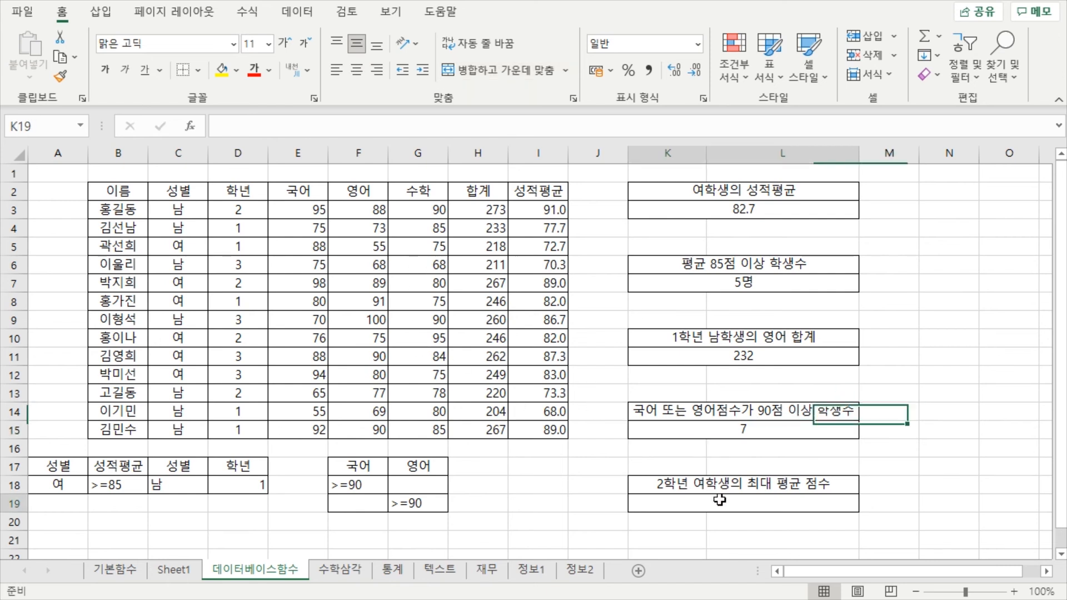
left_click(572, 488)
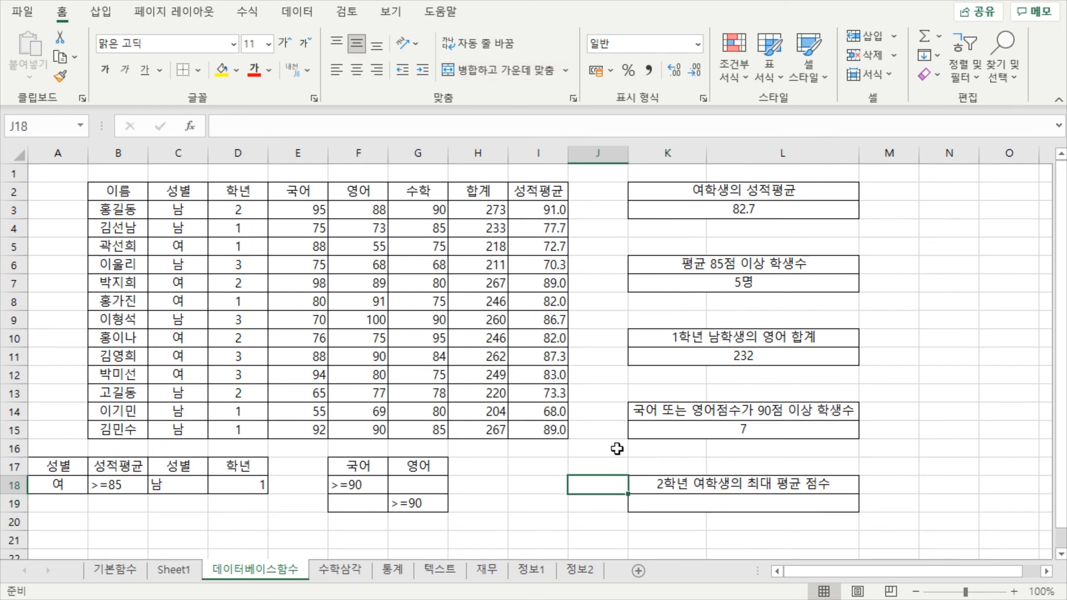
left_click(728, 504)
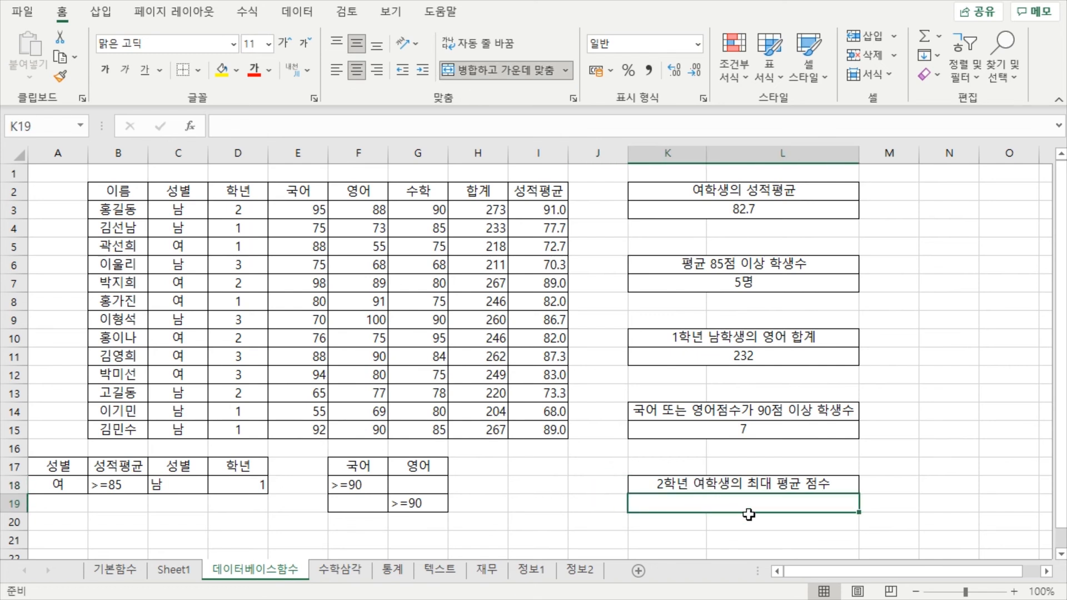
left_click(807, 485)
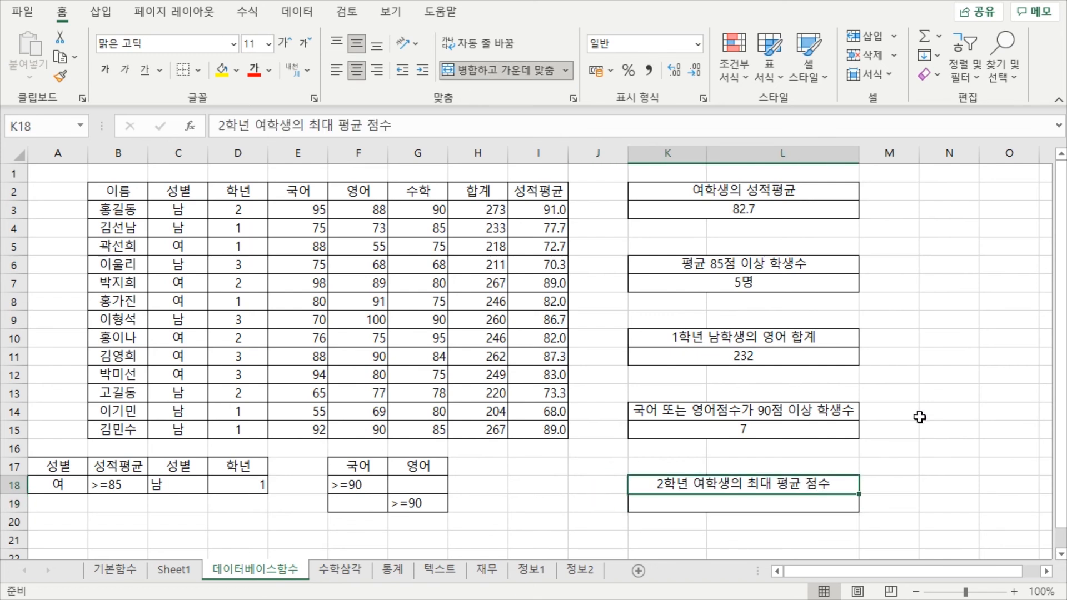
left_click(929, 388)
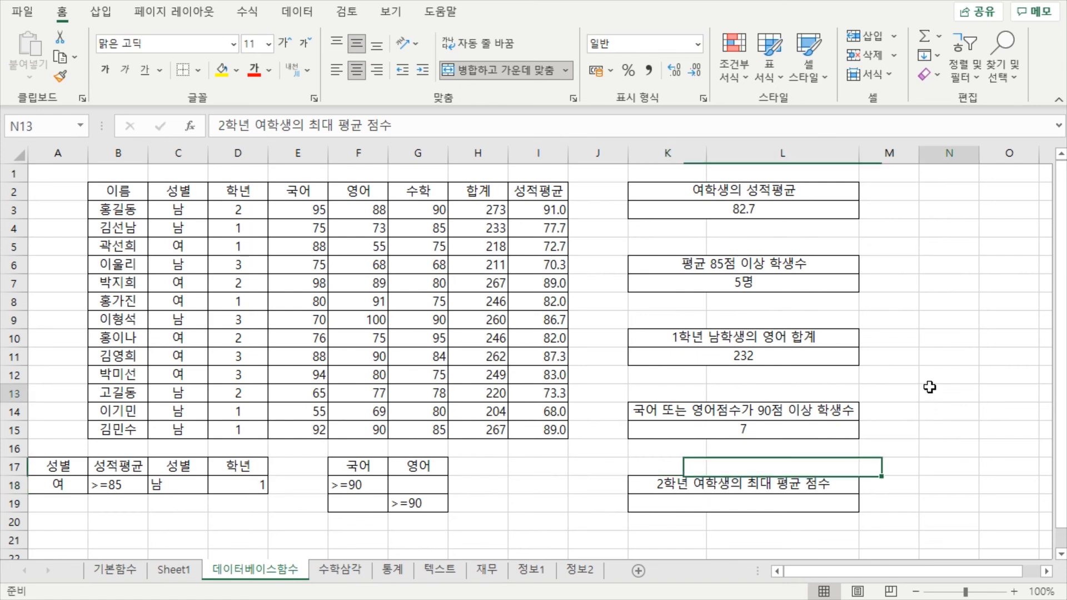
left_click(799, 506)
left_click(805, 485)
left_click(800, 516)
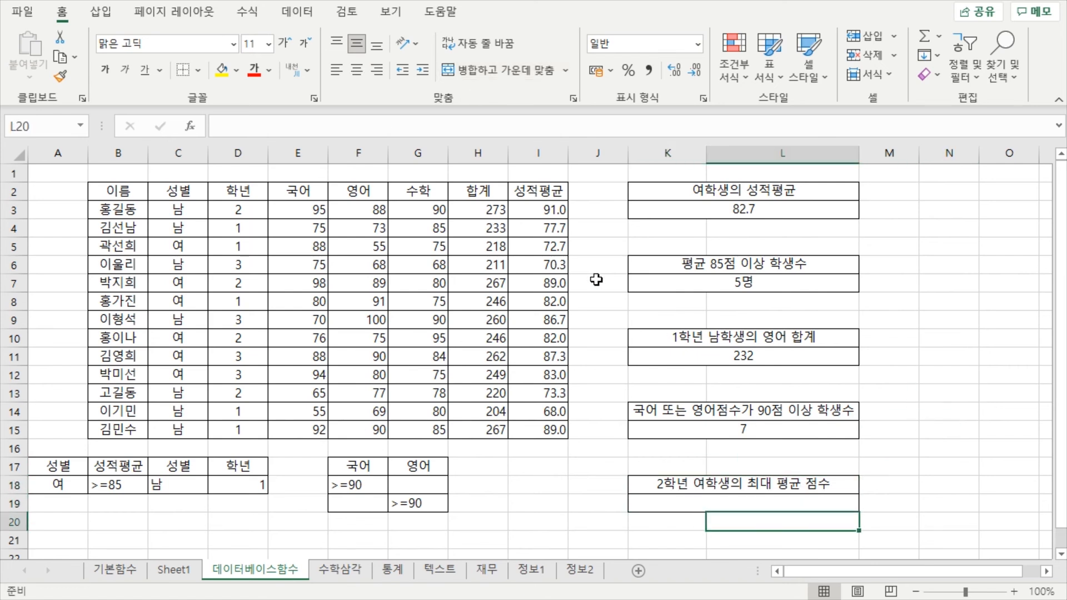
left_click_drag(551, 211, 533, 432)
left_click(906, 357)
left_click(940, 423)
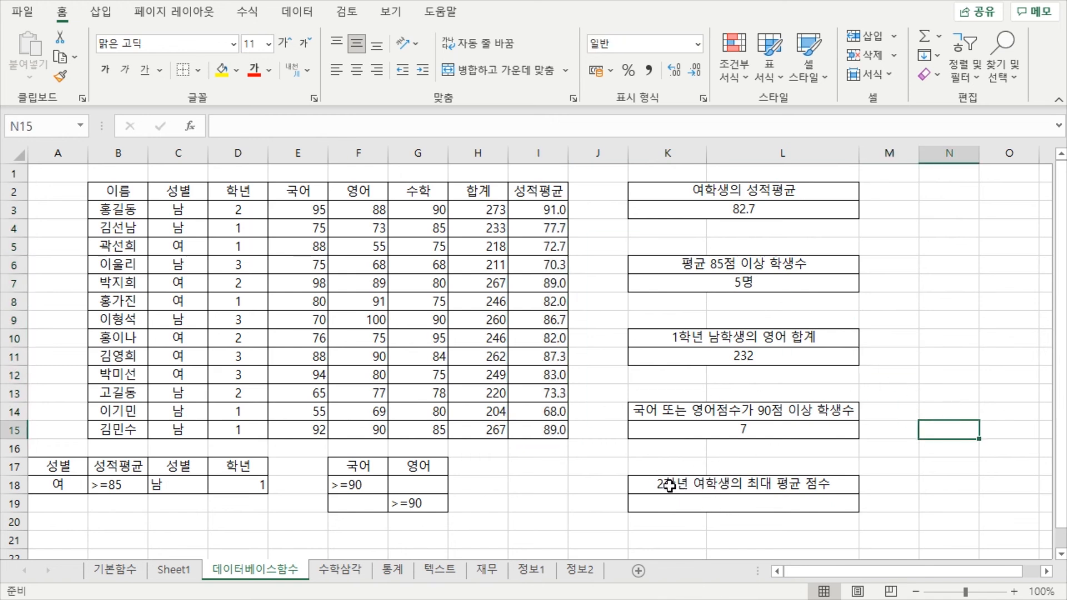
- Move the 국어 and 영어 criteria table from F17:G19 to E17:F19, freeing space beside it
left_click(521, 469)
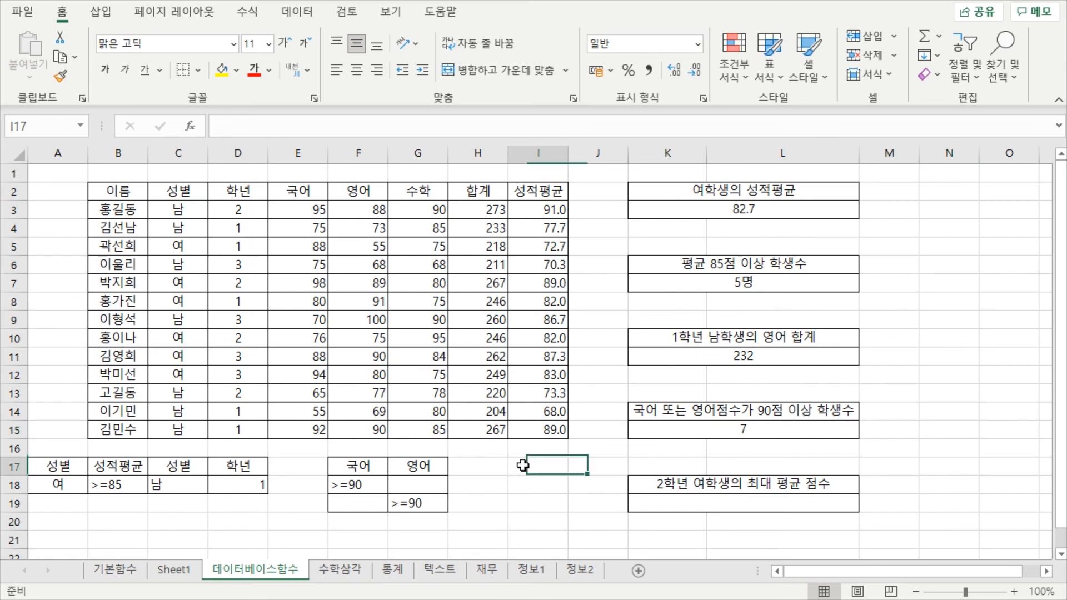
left_click(479, 468)
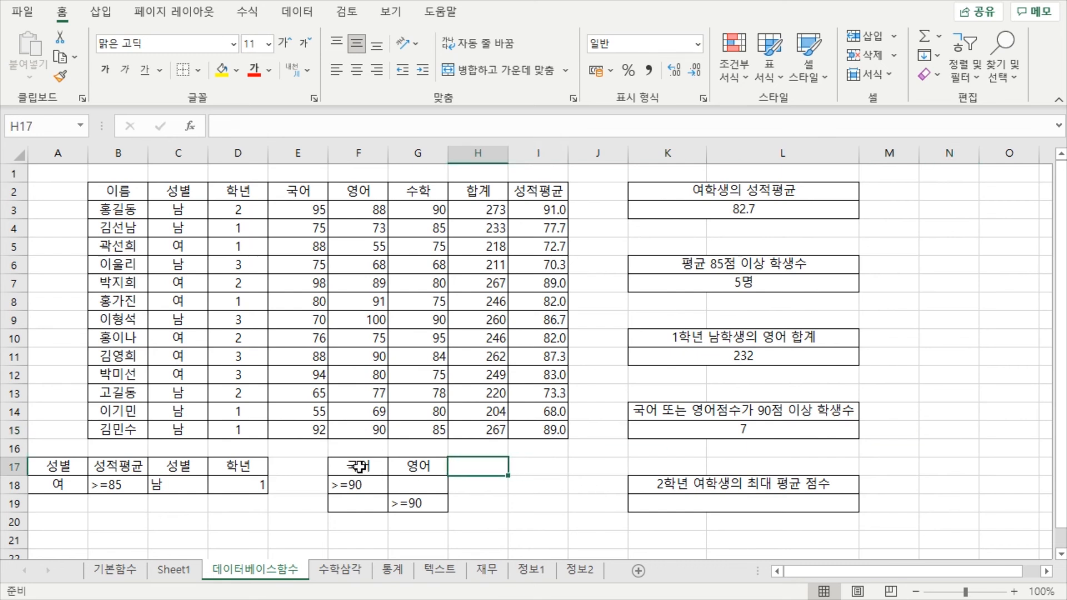
left_click_drag(360, 466, 383, 489)
left_click(503, 483)
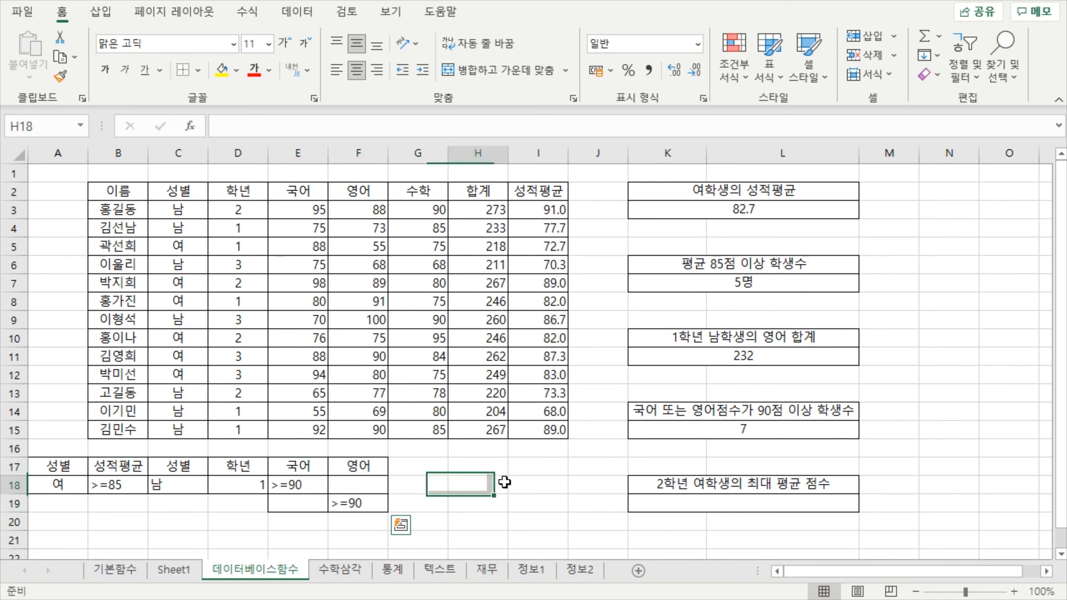
left_click(478, 468)
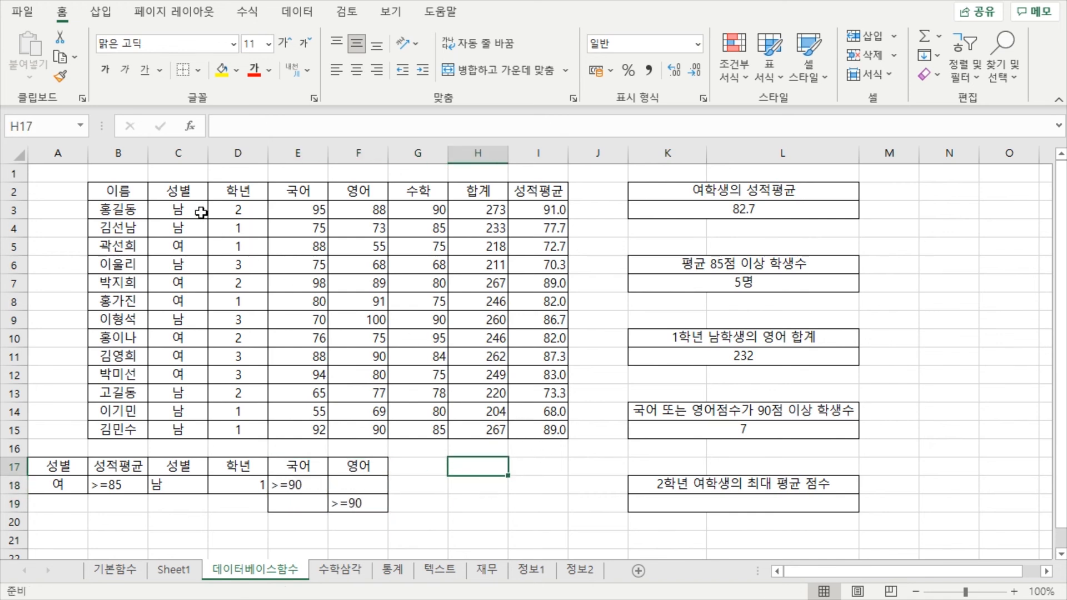
- Copy the 성별 and 학년 headers from C2:D2 into H17:I17
left_click(192, 198)
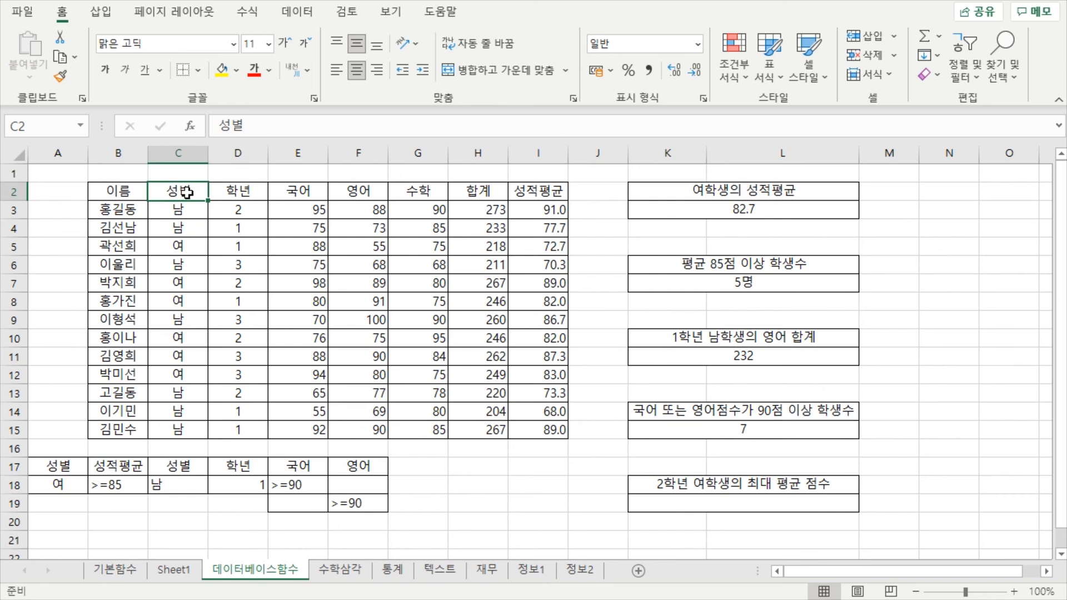
left_click_drag(187, 192, 235, 195)
key("ctrl+c")
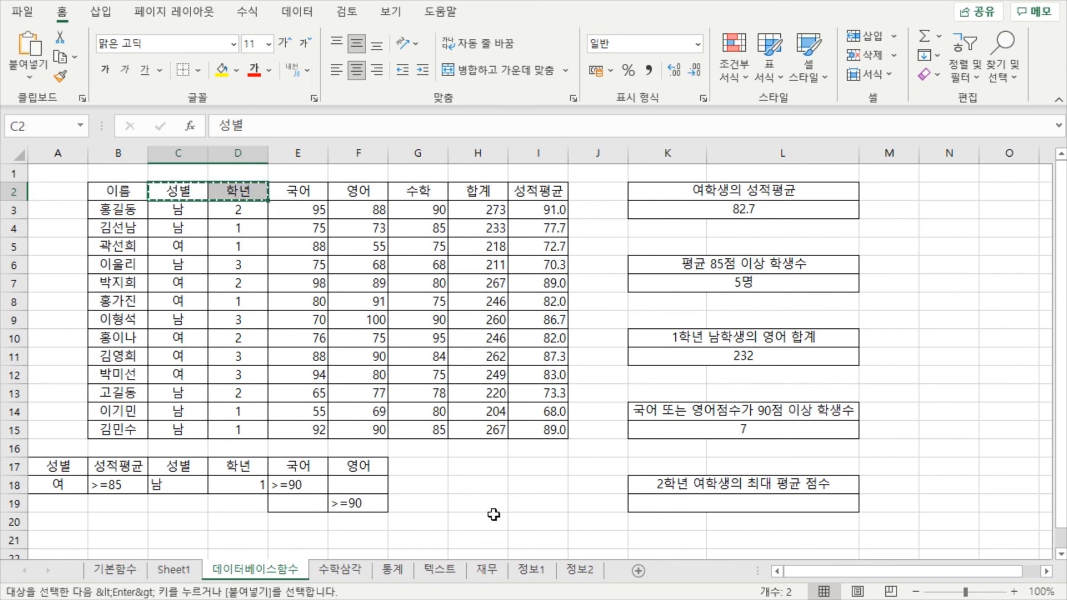
left_click(476, 465)
key("ctrl+v")
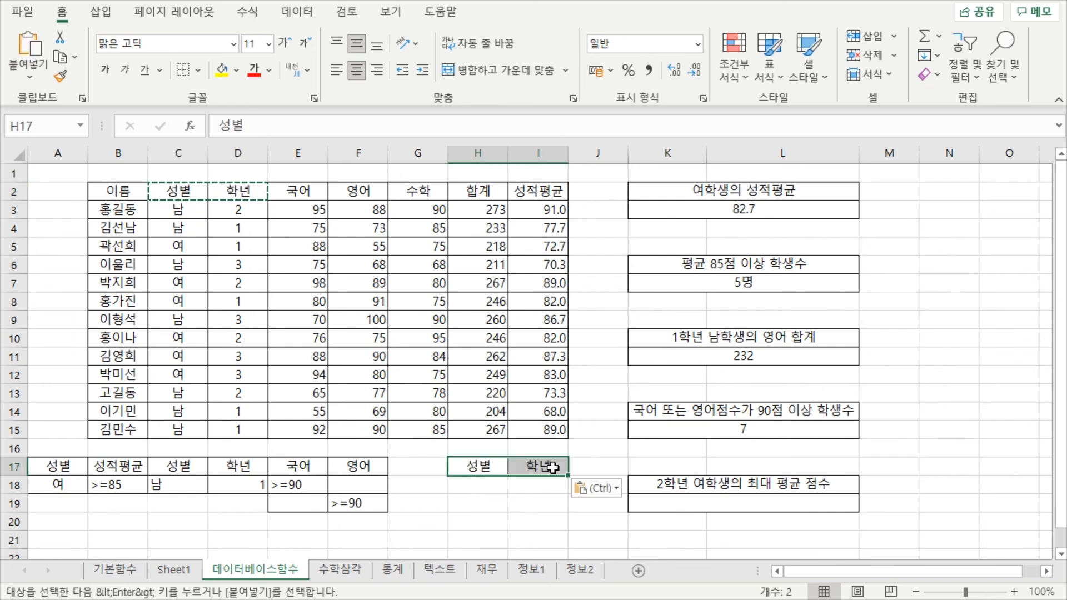
double_click(607, 458)
left_click(529, 507)
left_click(476, 471)
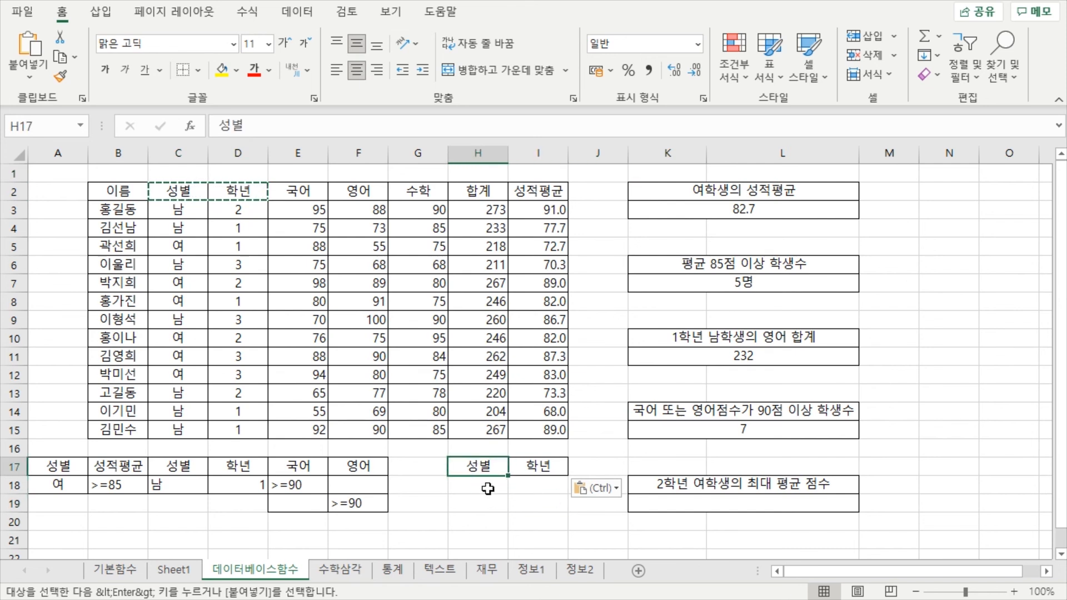
- Enter 여 under 성별 in H18 and 2 under 학년 in I18 as the criteria
left_click(485, 483)
type("du")
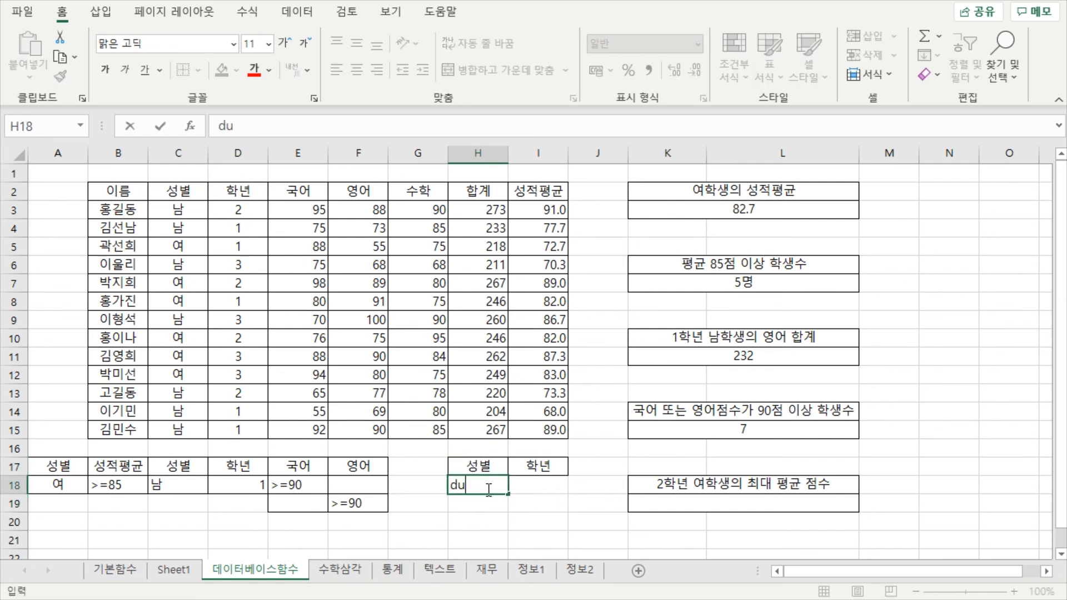
type("여")
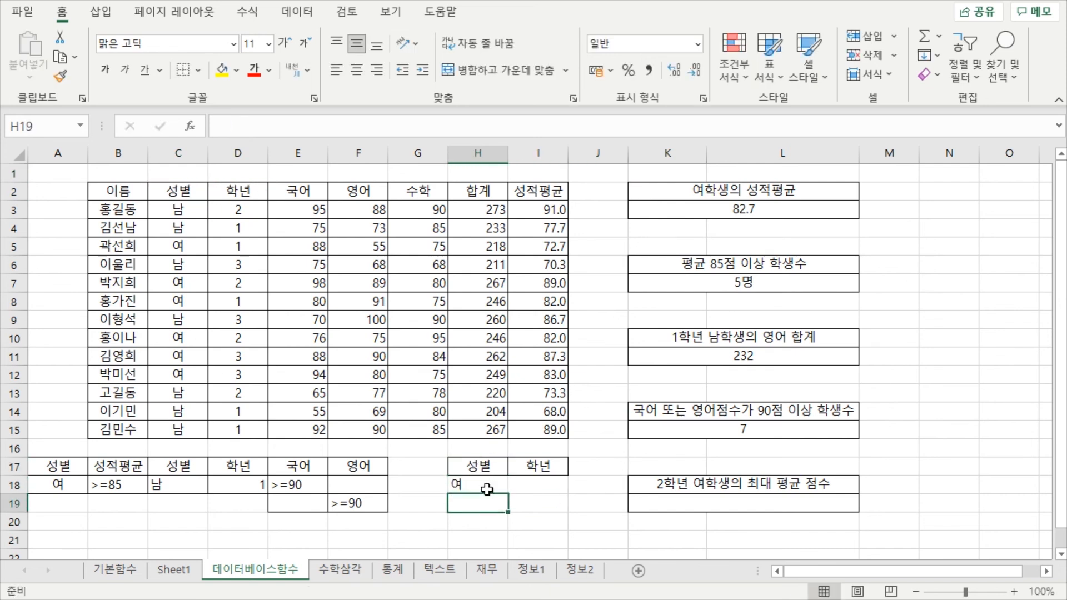
key("Tab")
type("2")
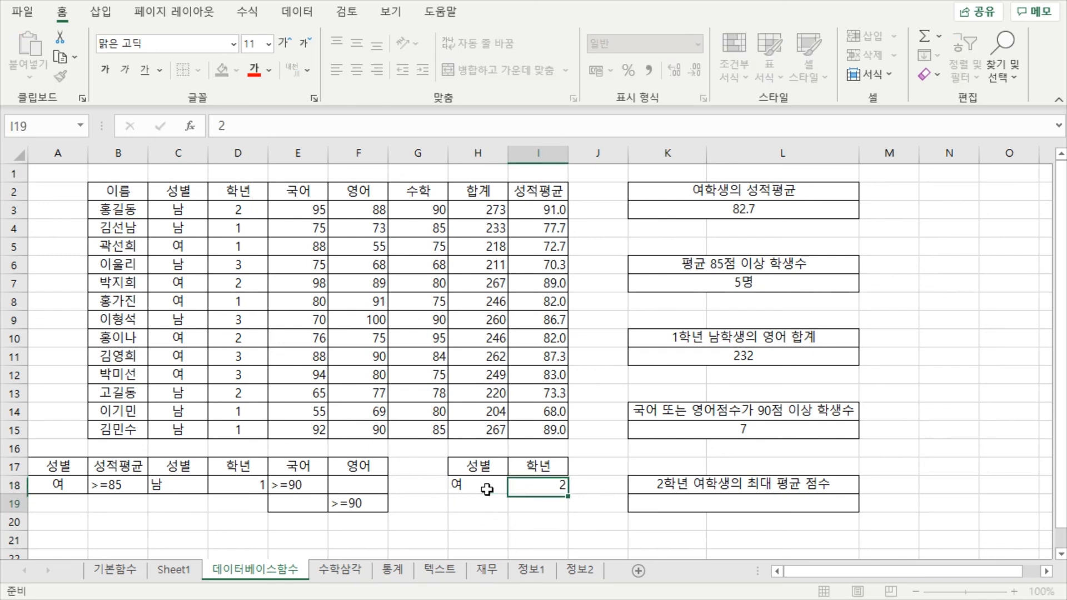
key("Return")
- Apply borders to all sides of the criteria cells H18:I18
left_click(623, 496)
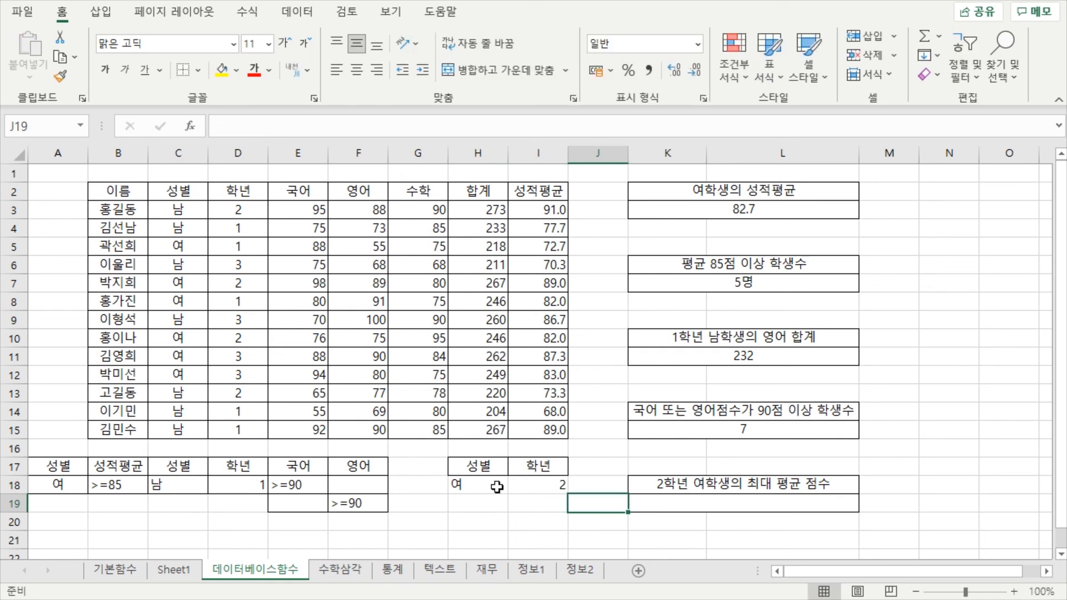
left_click_drag(479, 490, 517, 488)
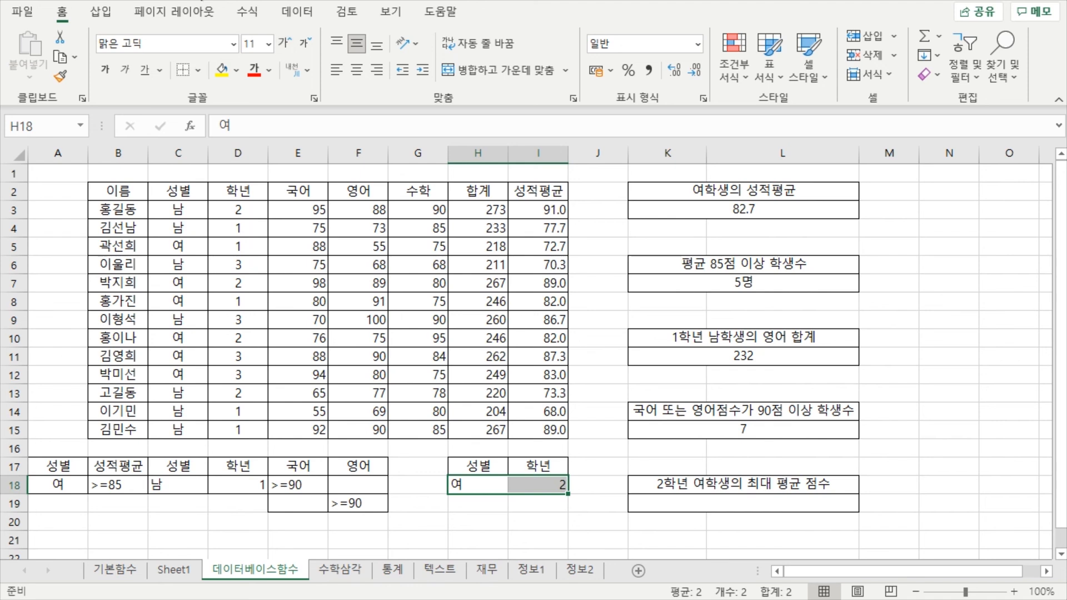
left_click(725, 446)
left_click(647, 388)
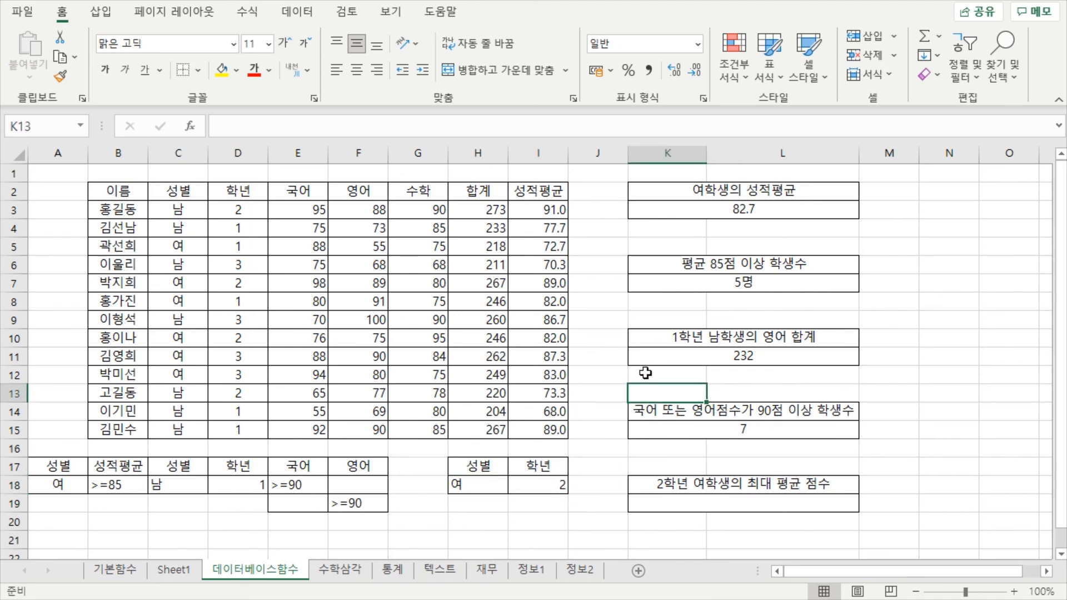
- Enter =DMAX(B2:I15,I2,H17:I18) in K19 to find the highest average among 2nd-grade female students
left_click(689, 501)
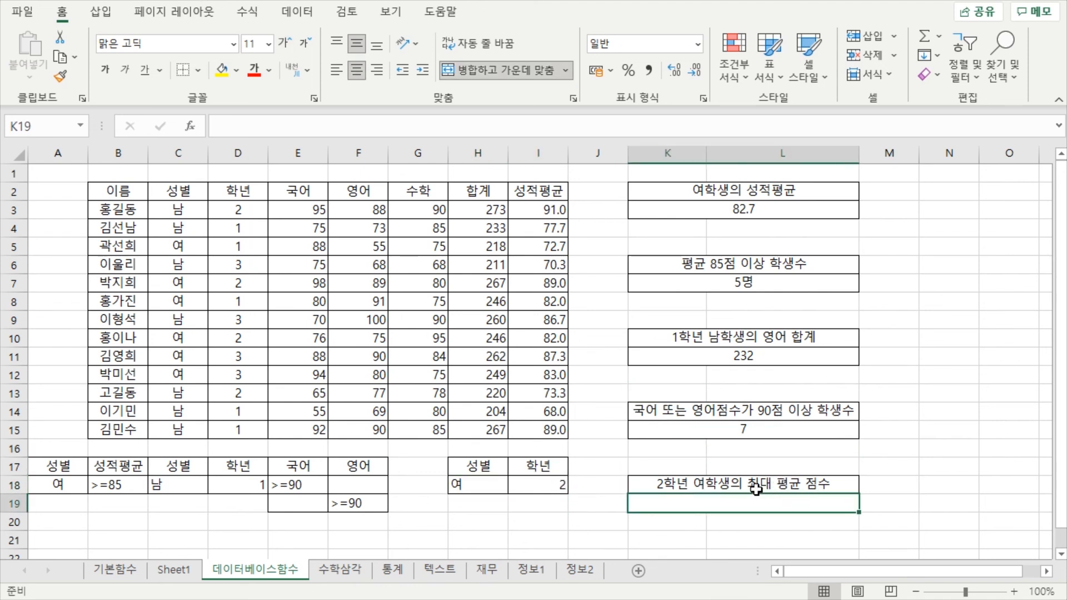
left_click(445, 125)
type("=")
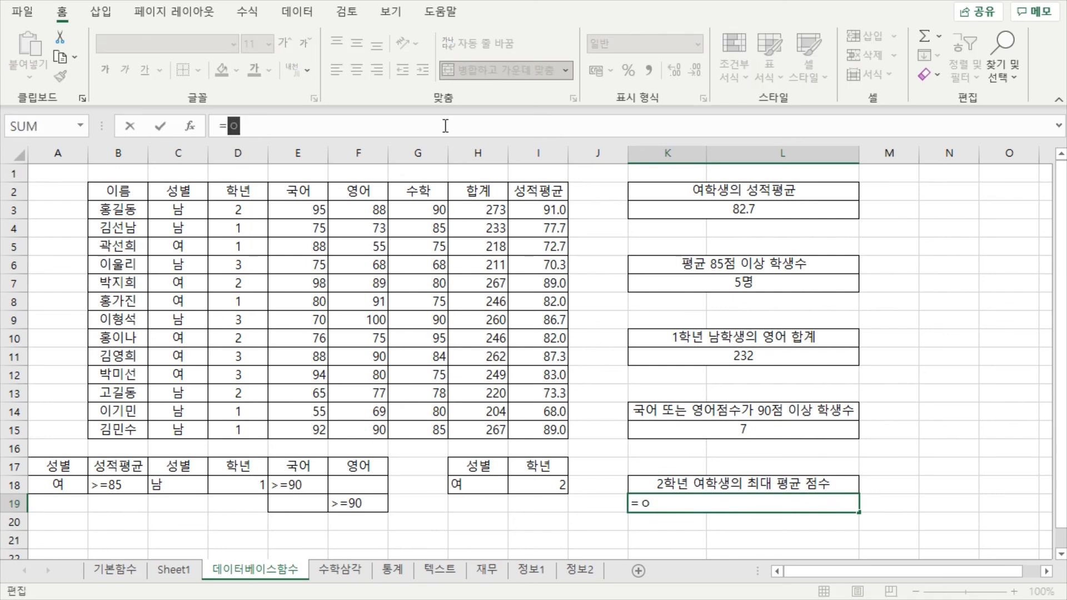
type("dmax")
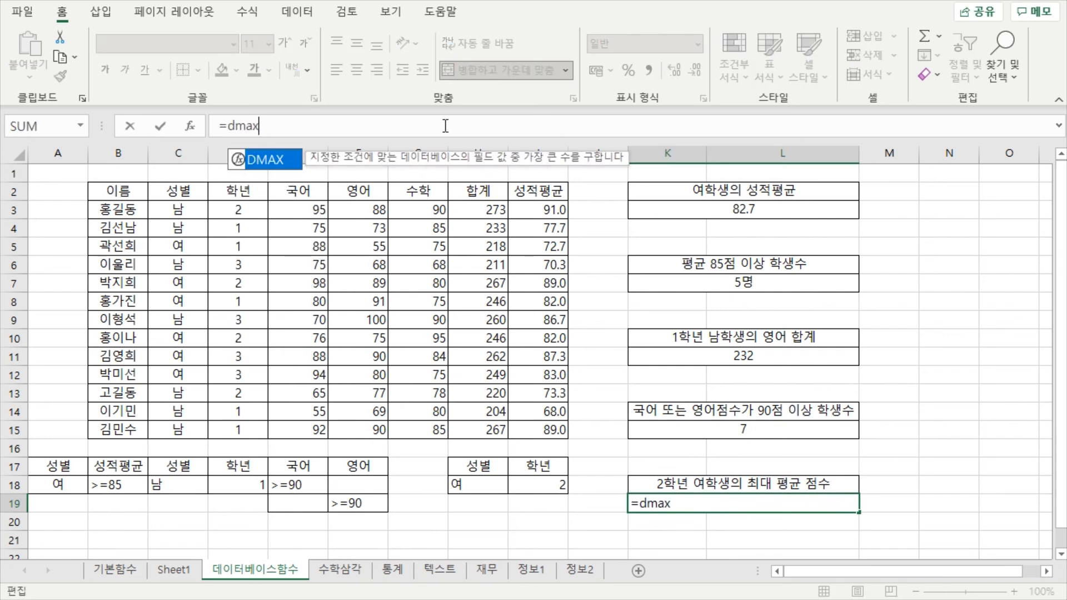
key("Tab")
left_click_drag(104, 194, 555, 430)
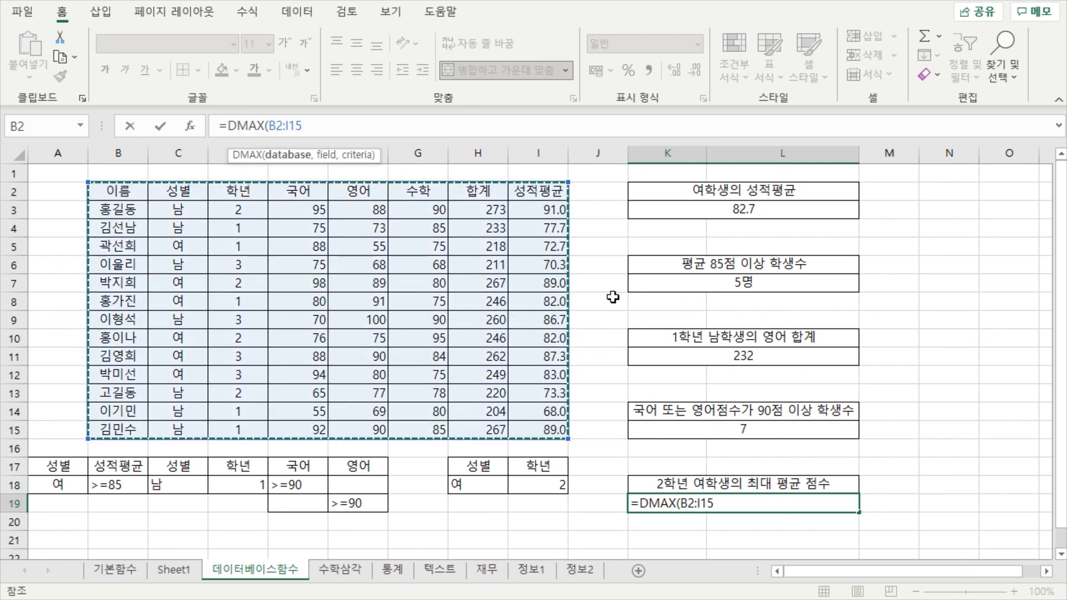
type(",")
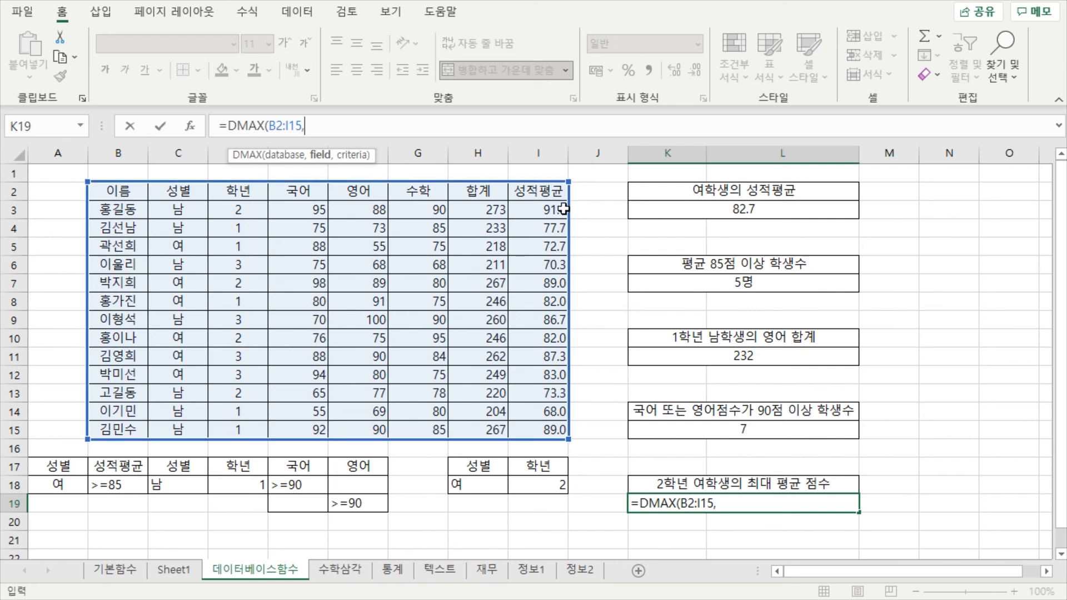
left_click(552, 194)
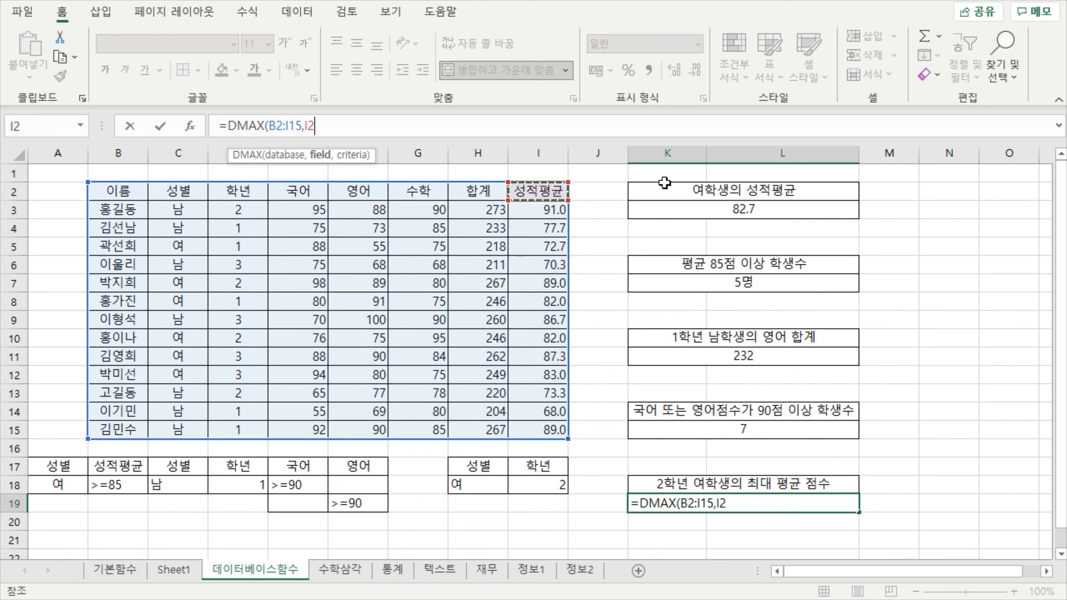
type(",")
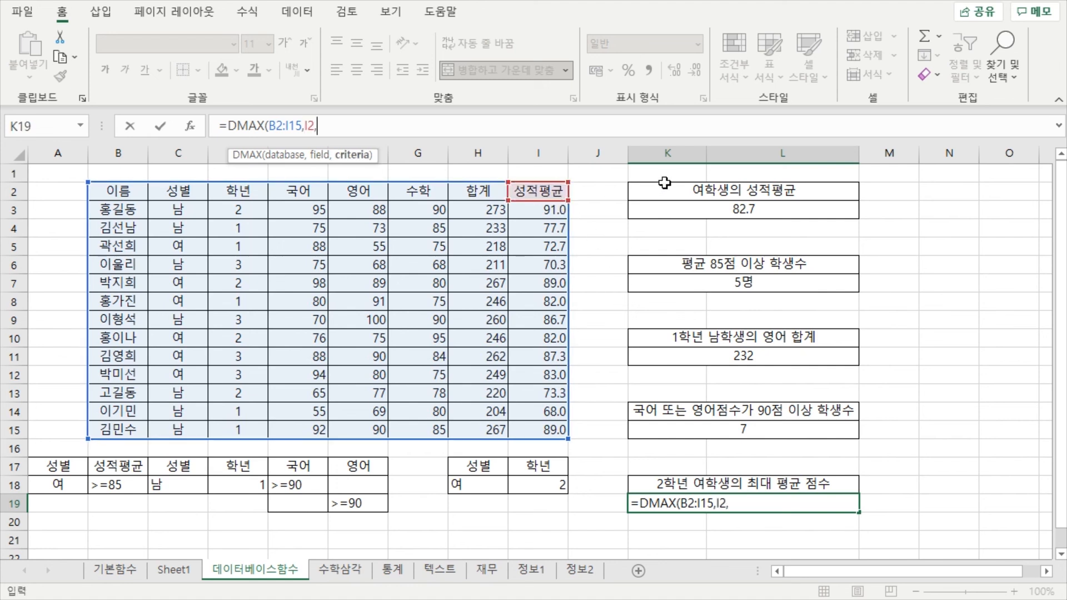
left_click_drag(488, 471, 531, 491)
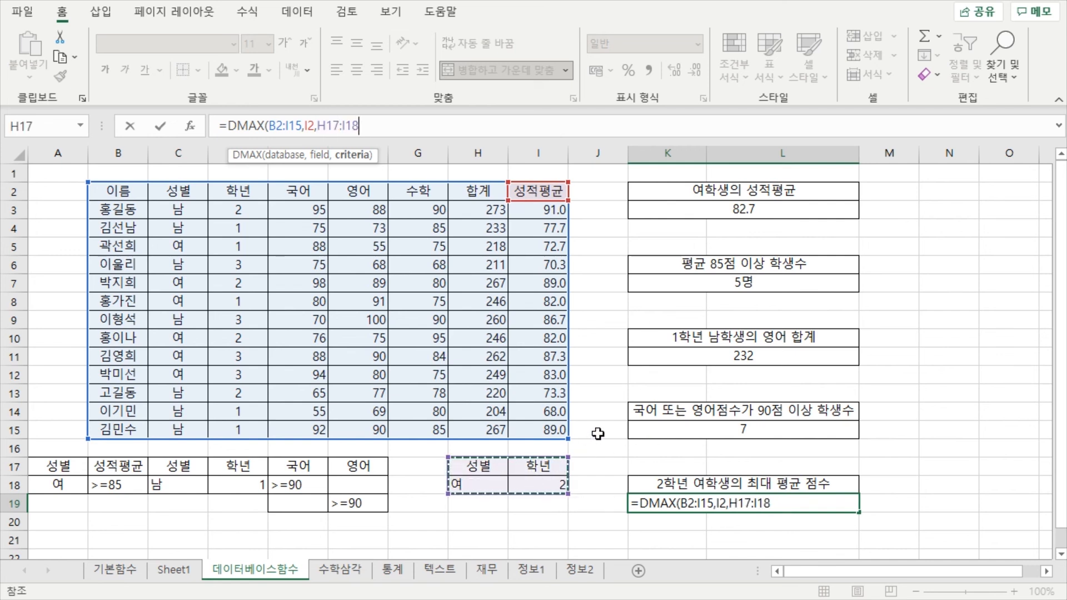
type(")")
key("Return")
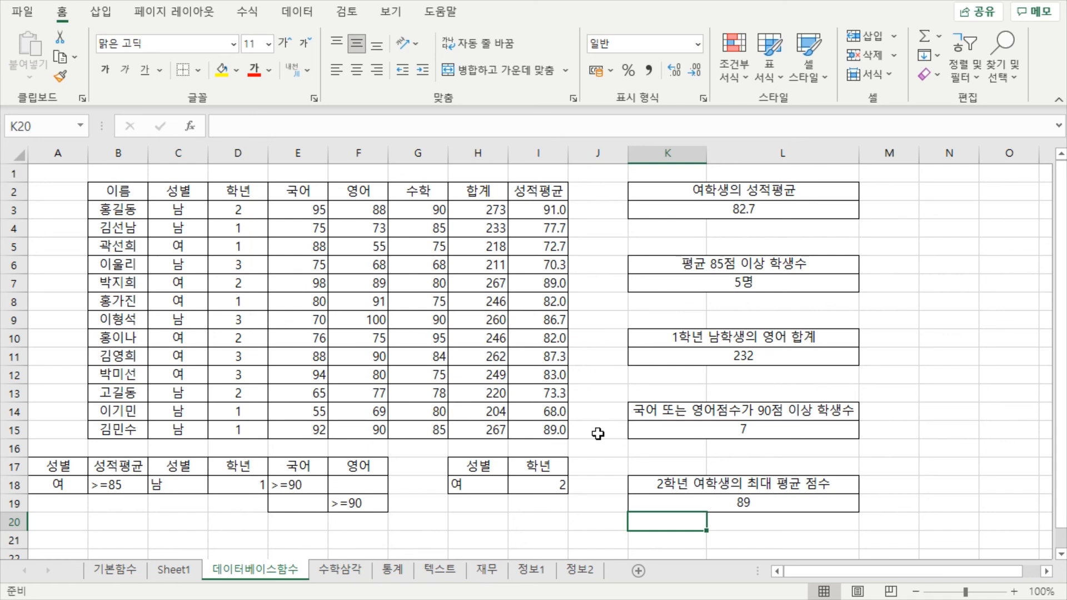
- Format the K19 result to one decimal place and compare it with the 성적평균 value in I7
left_click(767, 504)
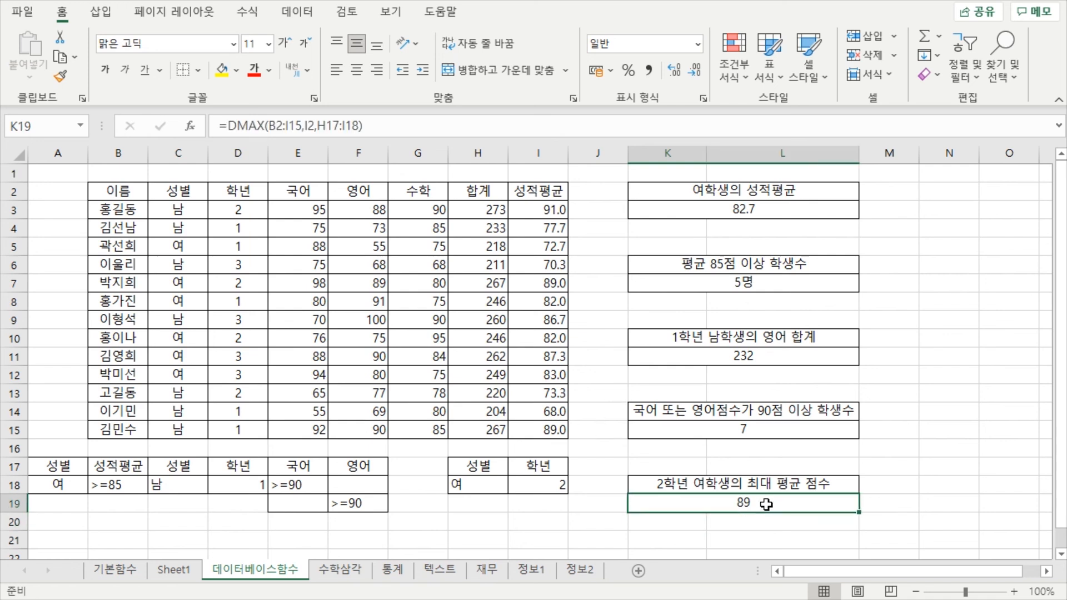
left_click(674, 76)
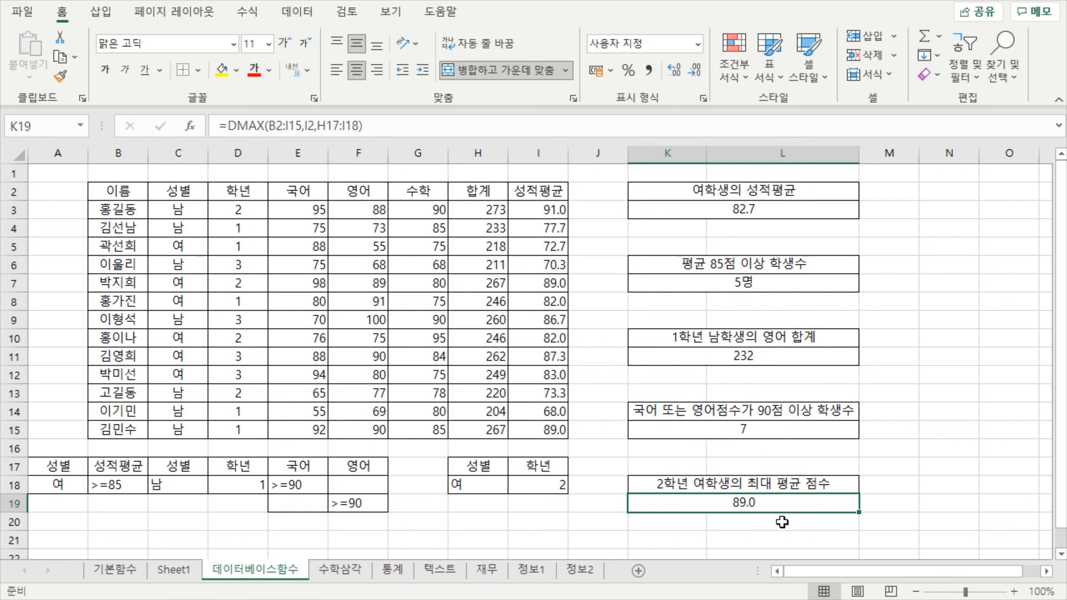
left_click(546, 287)
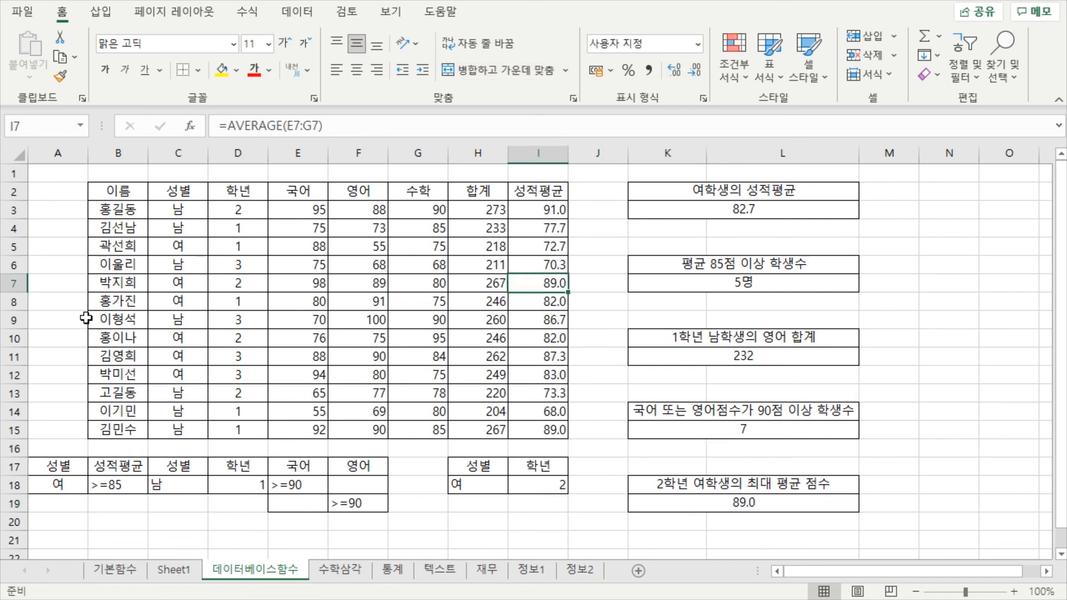
left_click(773, 505)
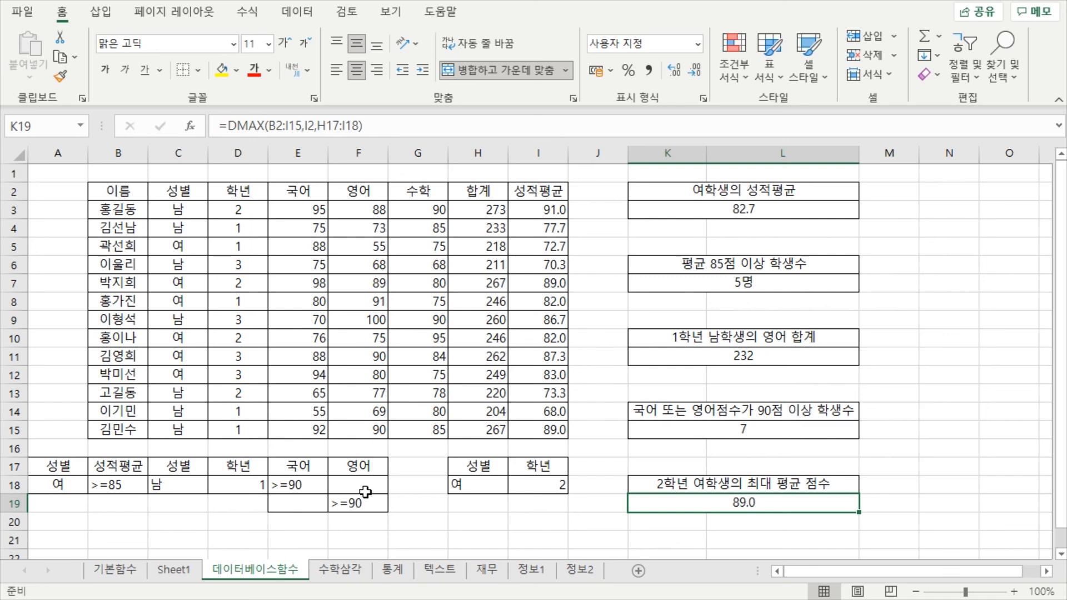
- Switch to Sheet1 and review the DSUM formula in C11 that totals 1/4분기 for 영업2부
left_click(177, 570)
left_click(517, 362)
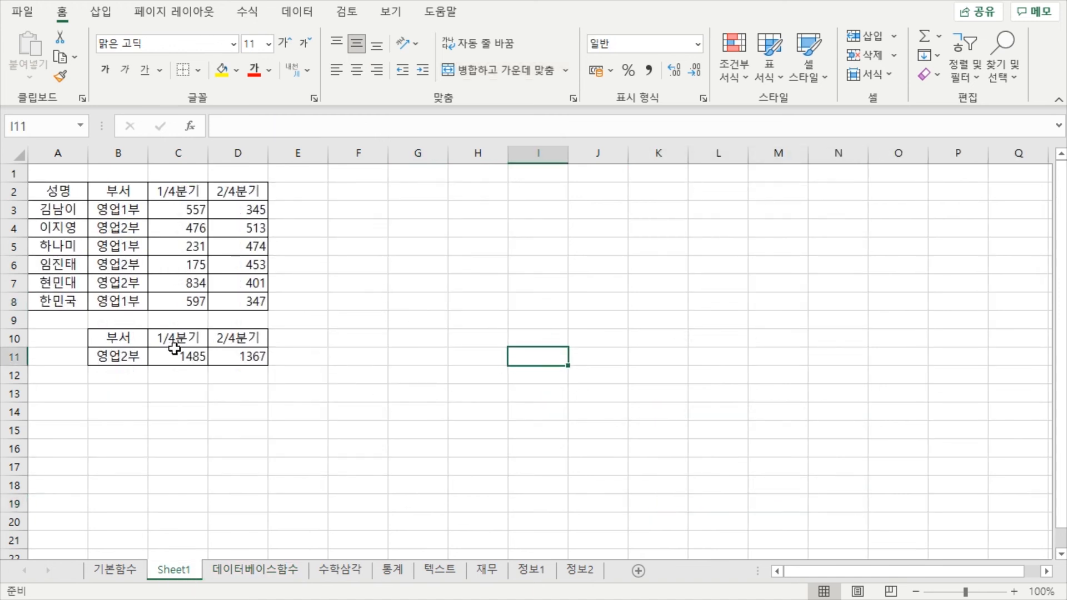
left_click(184, 355)
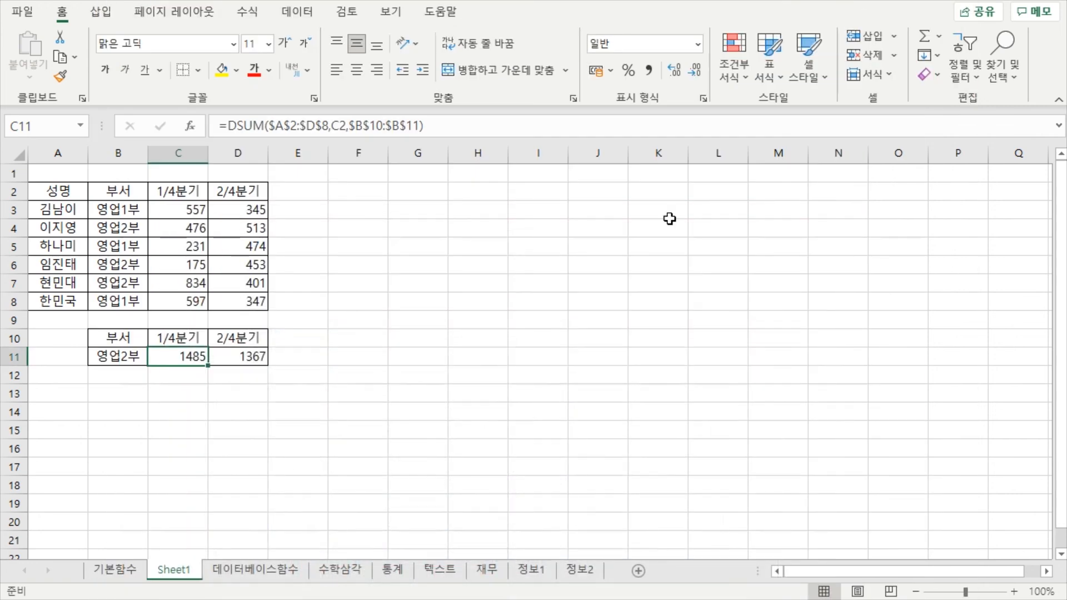
left_click(455, 389)
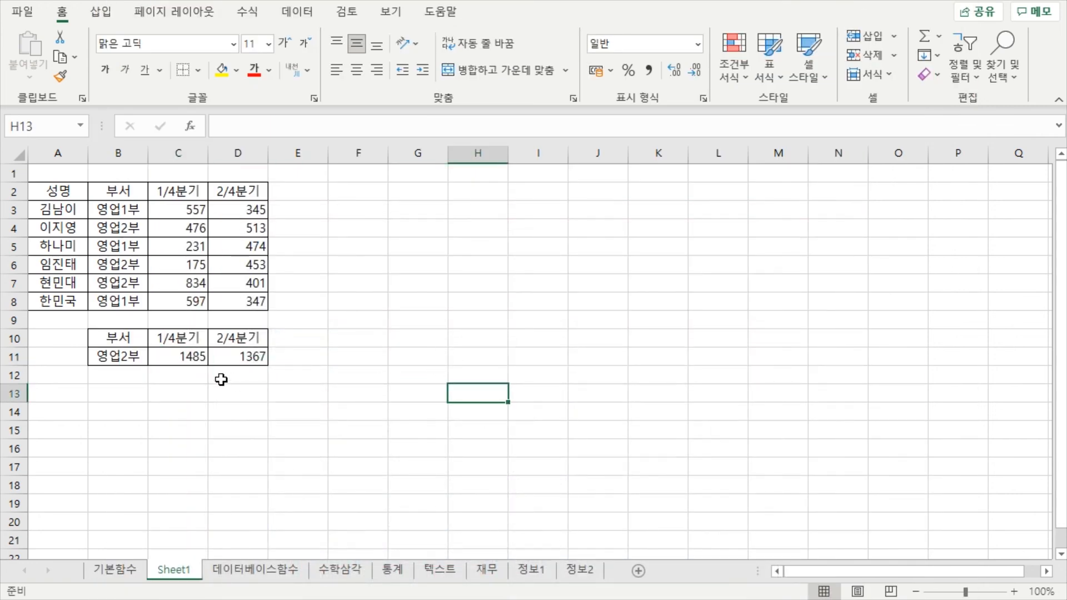
left_click(194, 359)
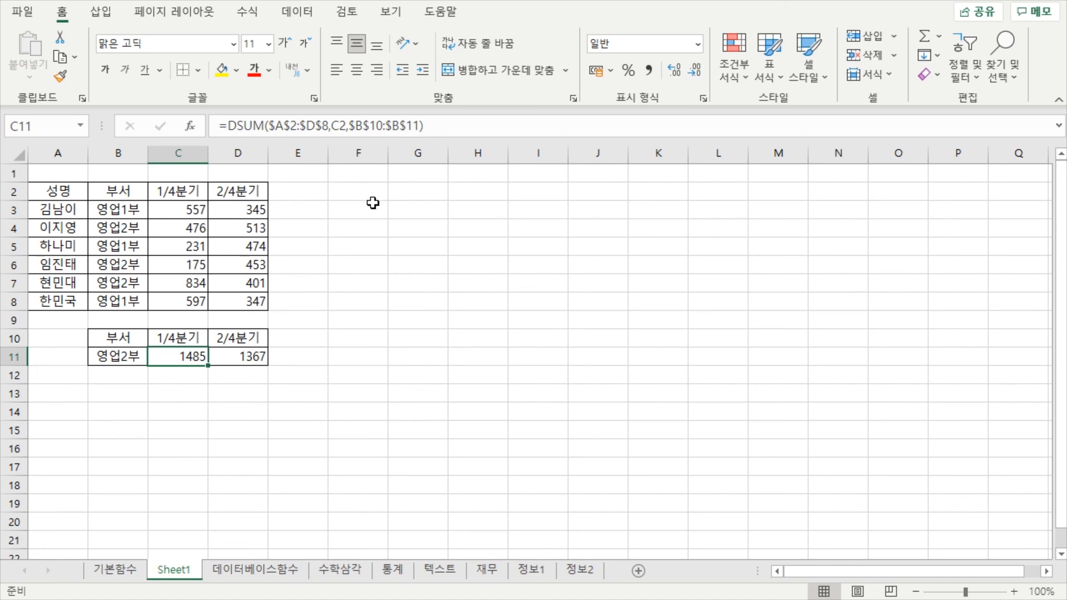
- Examine the database, field and criteria arguments of the DSUM formula in C11 one by one
left_click(291, 126)
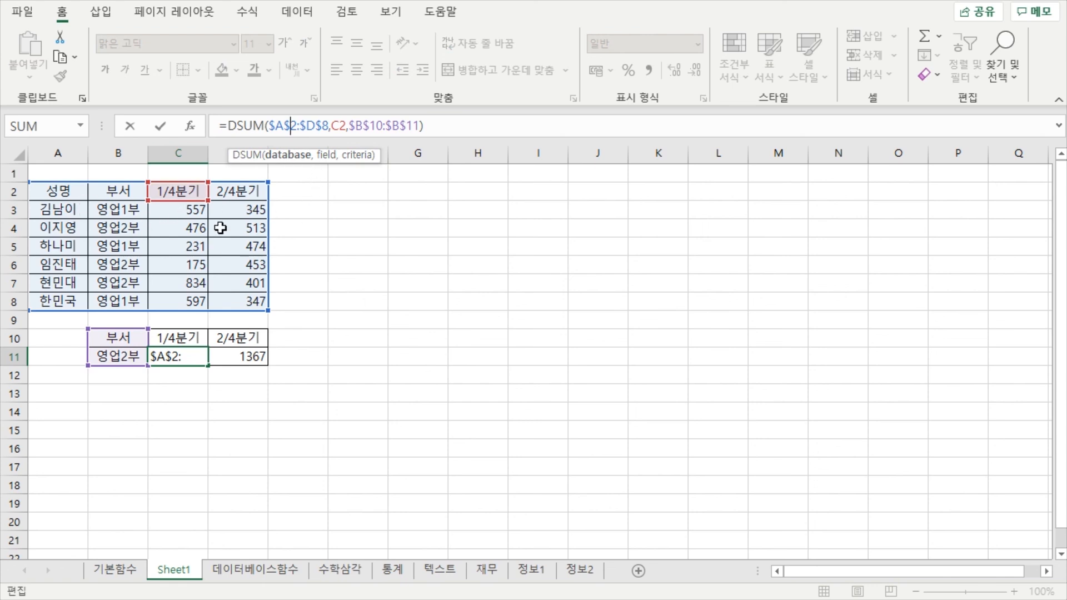
left_click(291, 157)
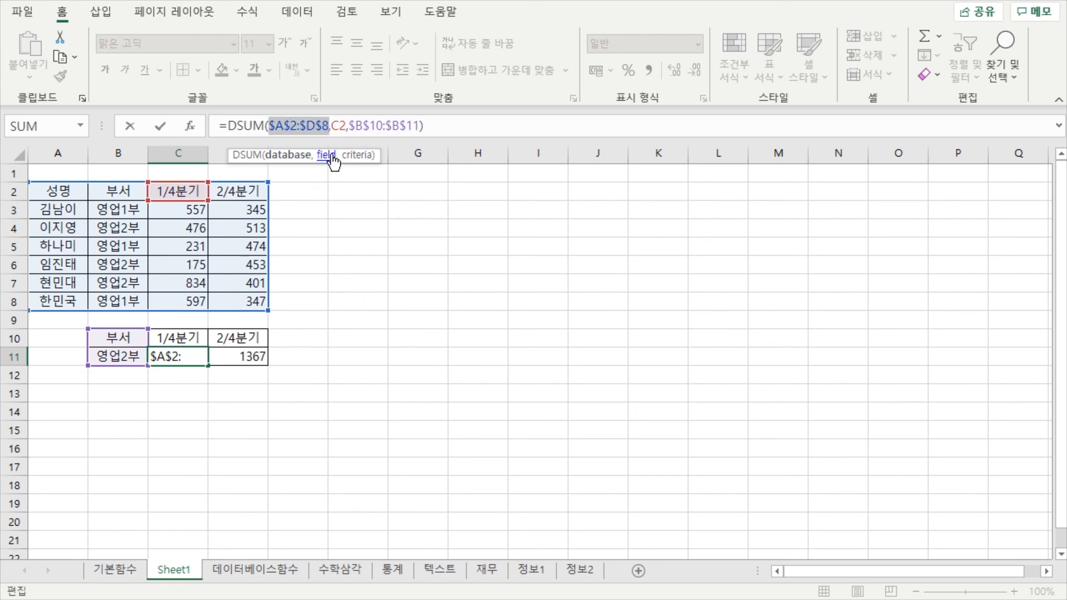
left_click(326, 156)
left_click(356, 155)
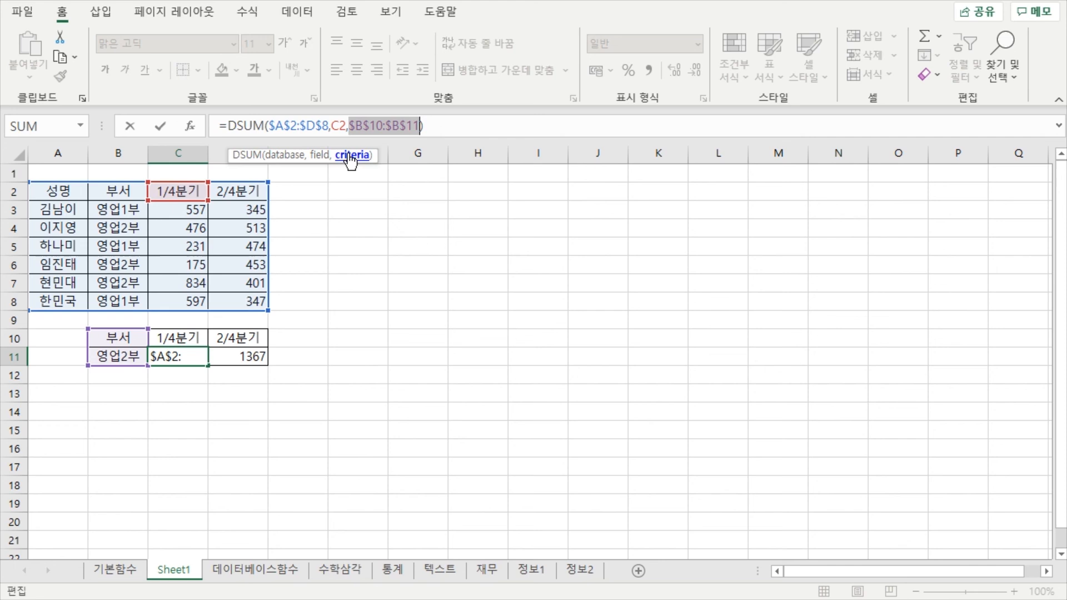
left_click(450, 128)
left_click(295, 126)
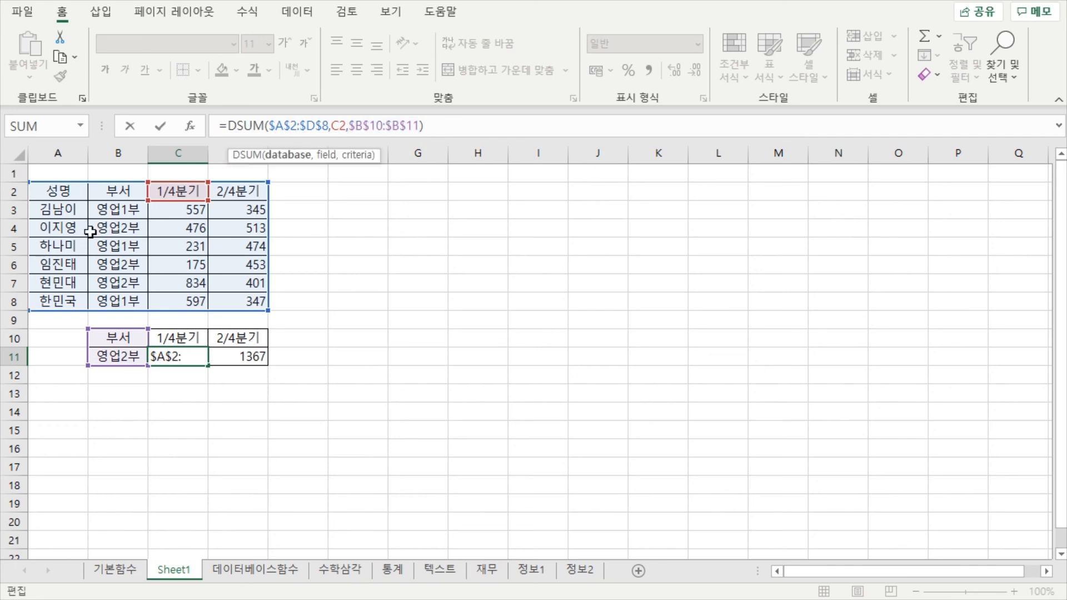
left_click(342, 127)
left_click(377, 127)
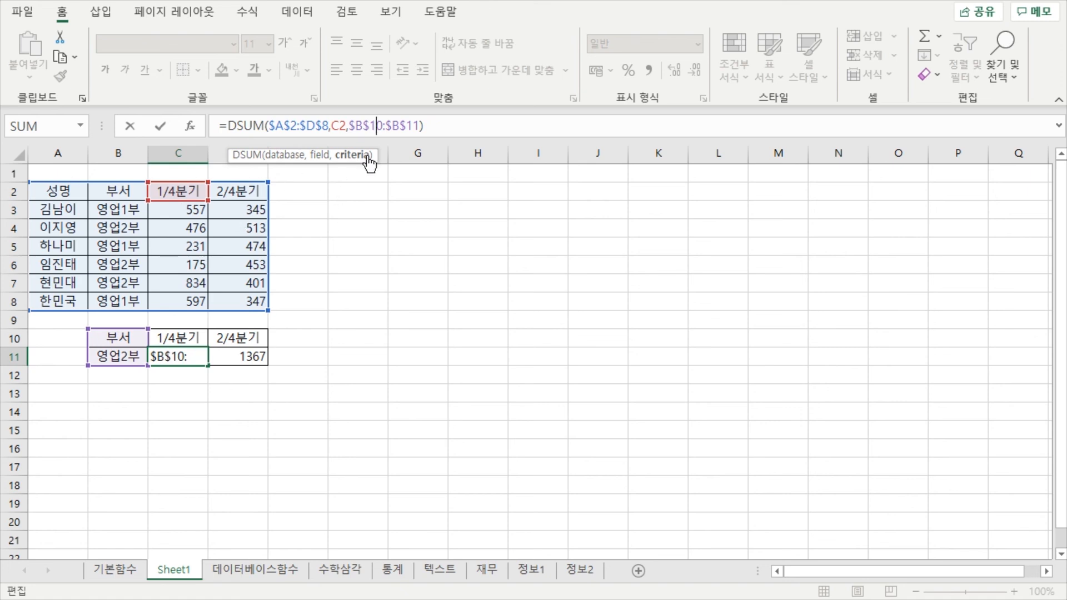
left_click(456, 126)
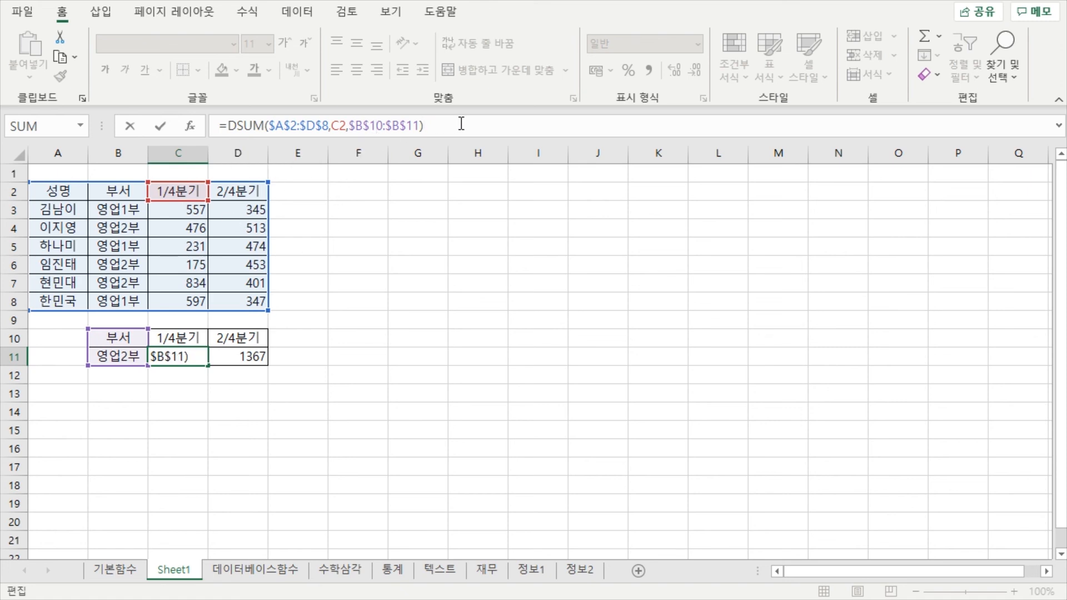
key("Return")
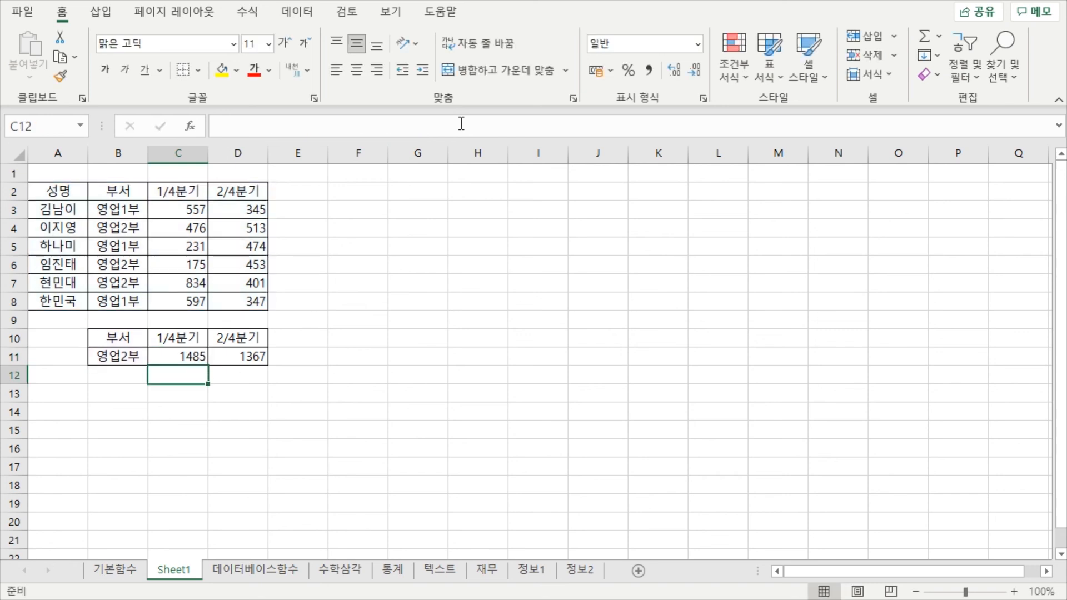
left_click(426, 378)
left_click(445, 316)
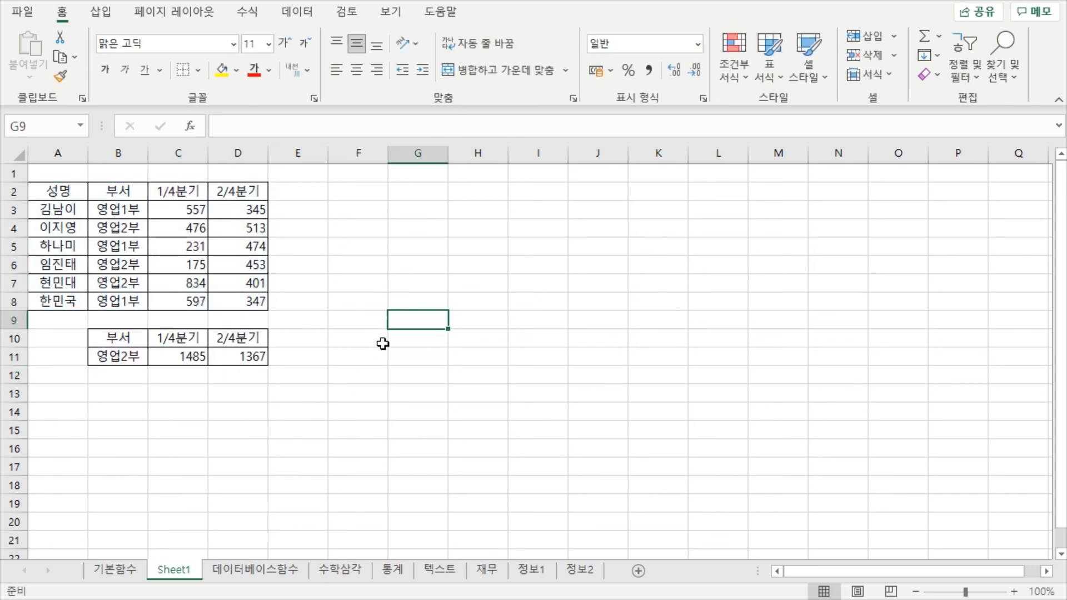
left_click(339, 343)
left_click(358, 355)
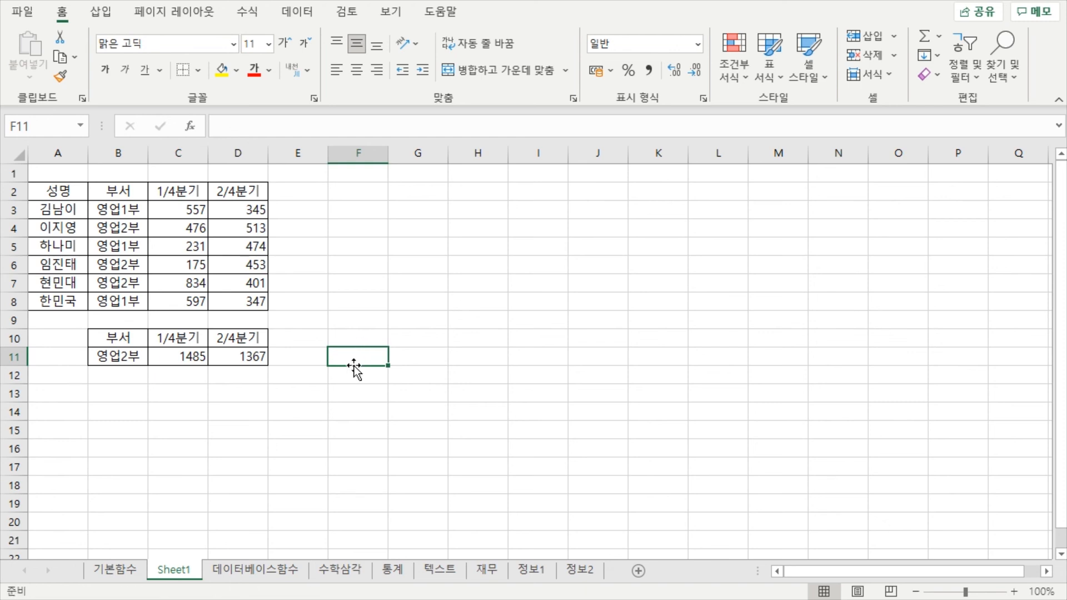
left_click(352, 339)
left_click(352, 360)
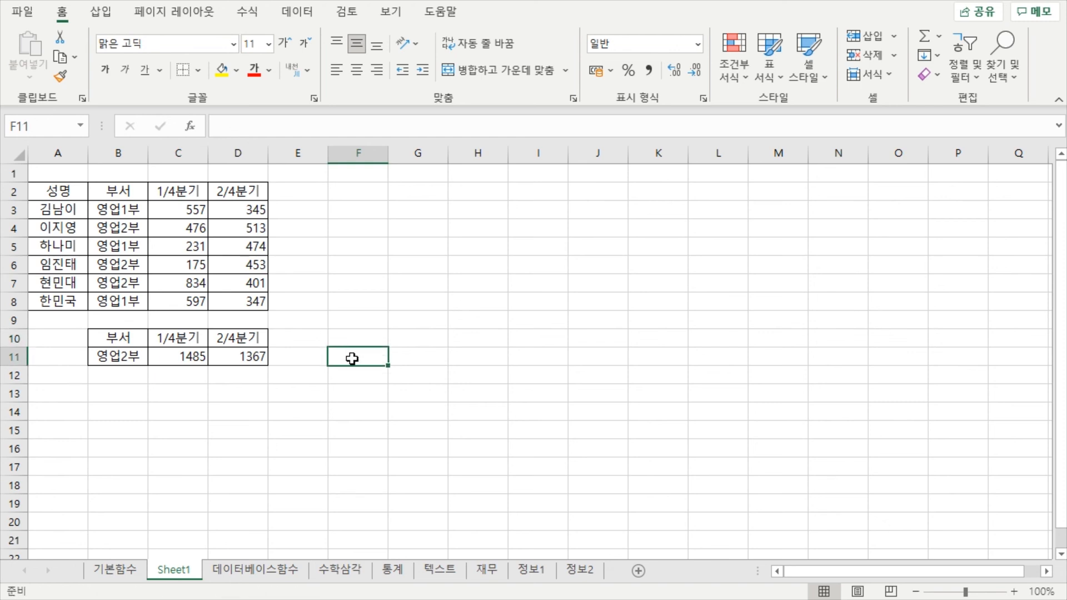